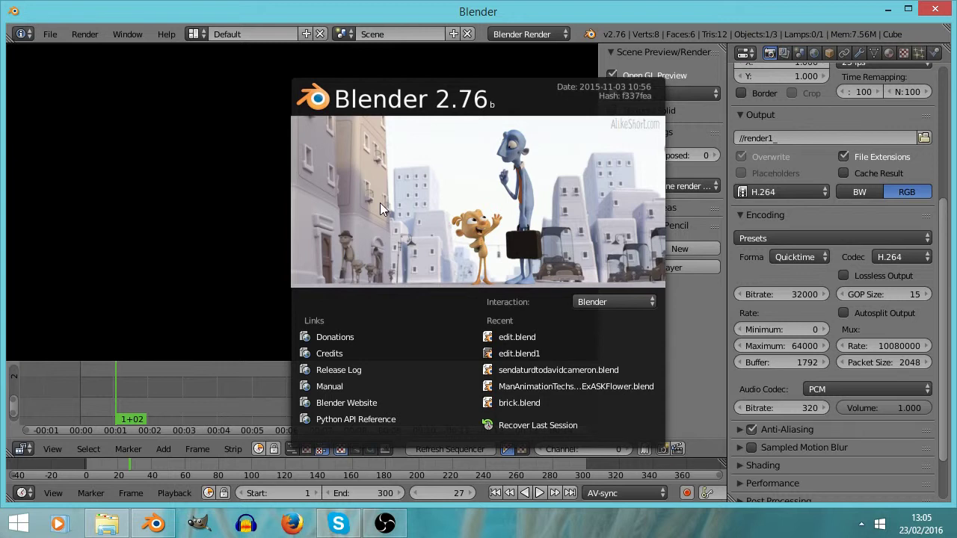
Close the startup splash so edit.blend is open
{"action": "left_click", "coordinate": [525, 337]}
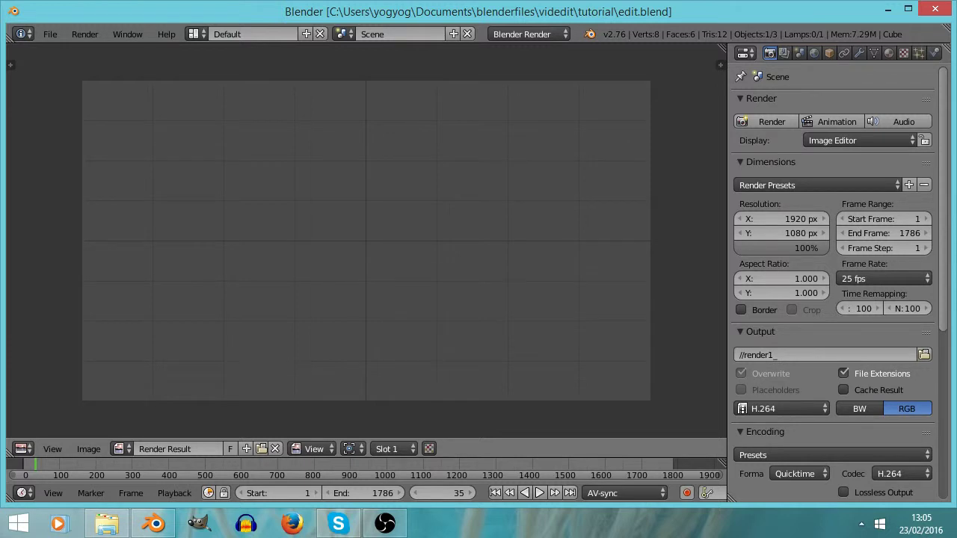
Change the image editor area into the Video Sequence Editor
{"action": "left_click", "coordinate": [23, 449]}
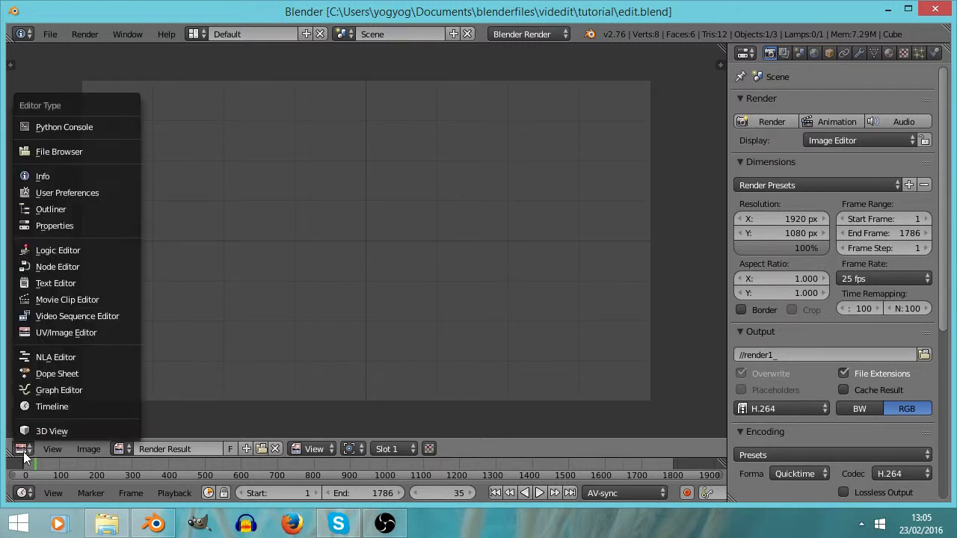
{"action": "left_click", "coordinate": [106, 316]}
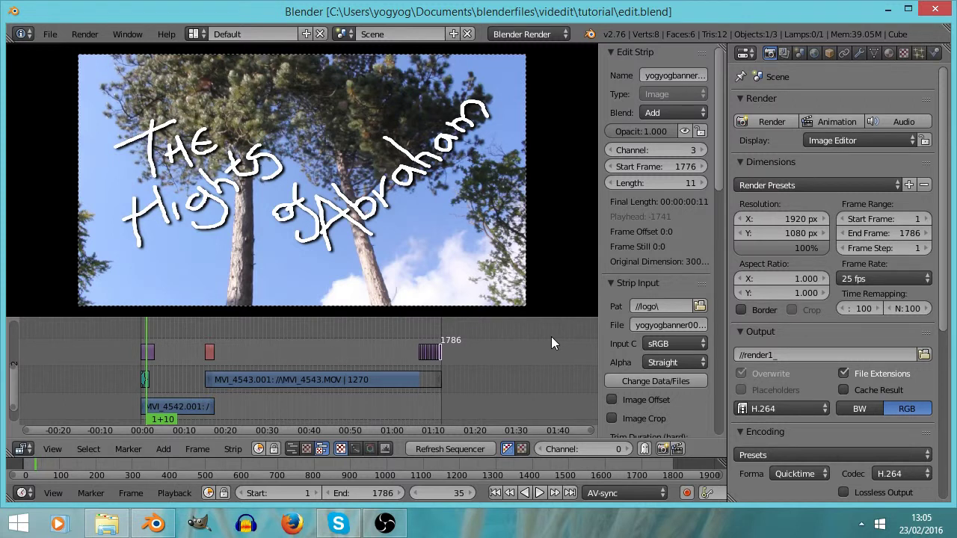
{"action": "key", "text": "ctrl+Up"}
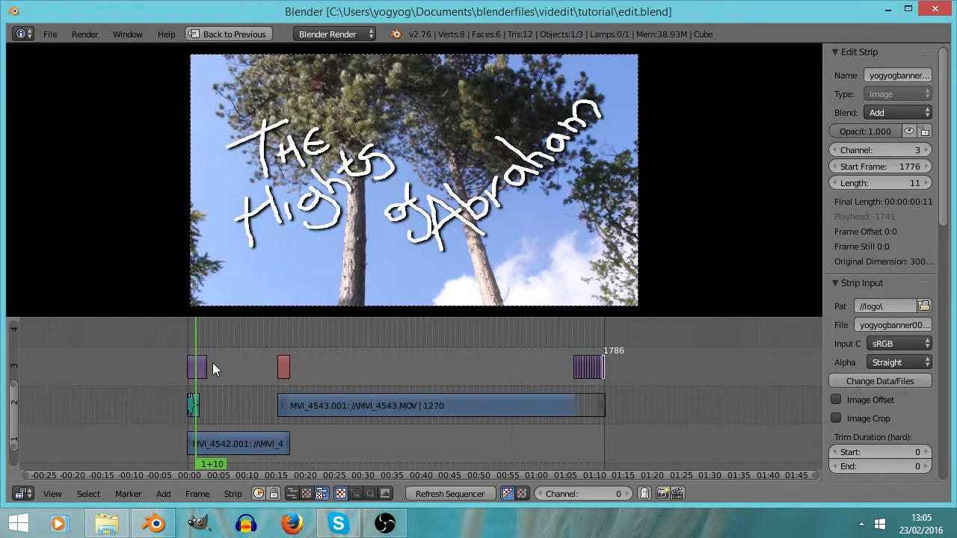
{"action": "key", "text": "ctrl+Up"}
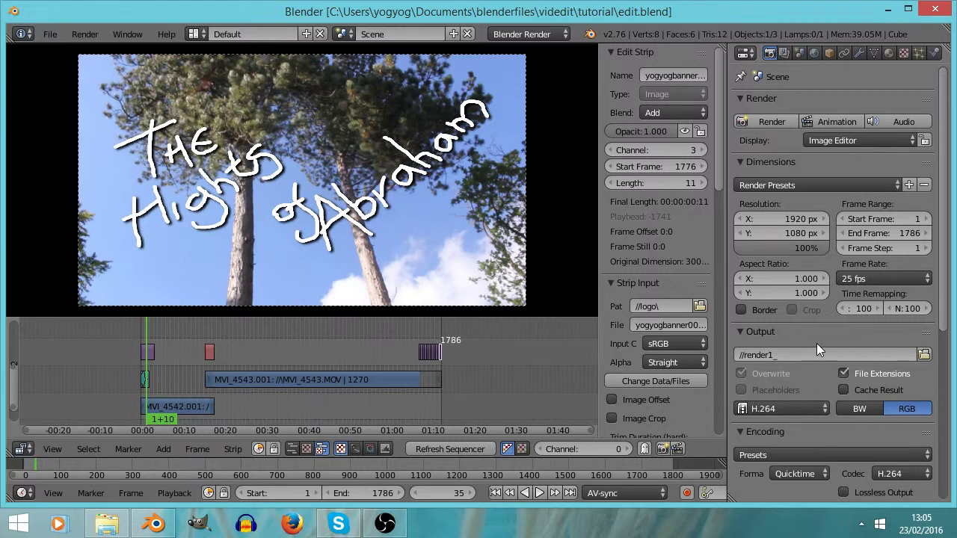
{"action": "key", "text": "ctrl+Up"}
{"action": "key", "text": "ctrl+Up"}
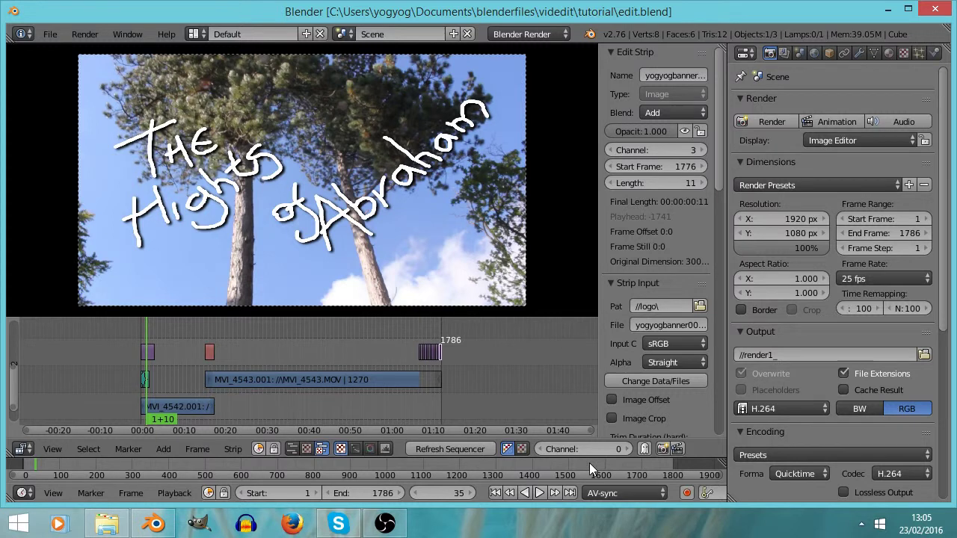
{"action": "key", "text": "ctrl+Up"}
{"action": "key", "text": "ctrl+Up"}
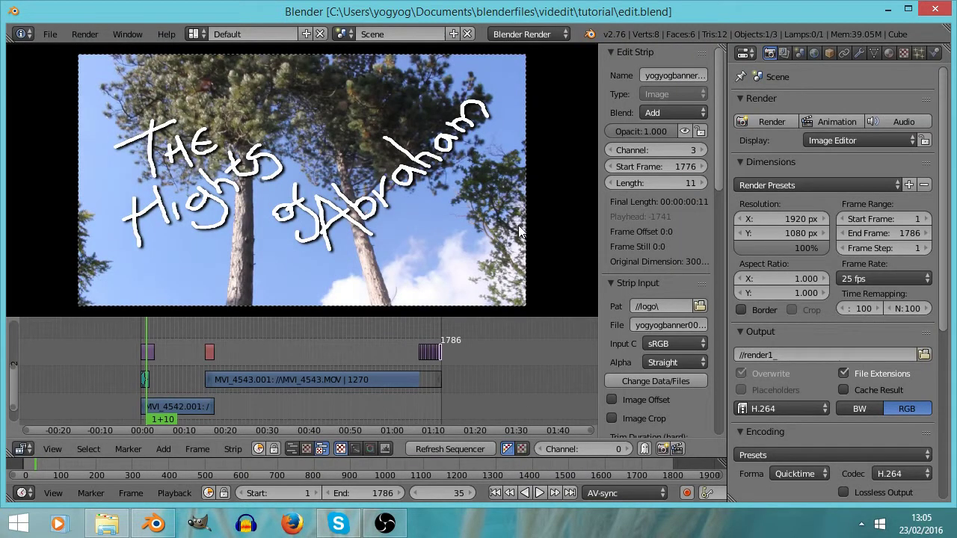
{"action": "key", "text": "ctrl+Up"}
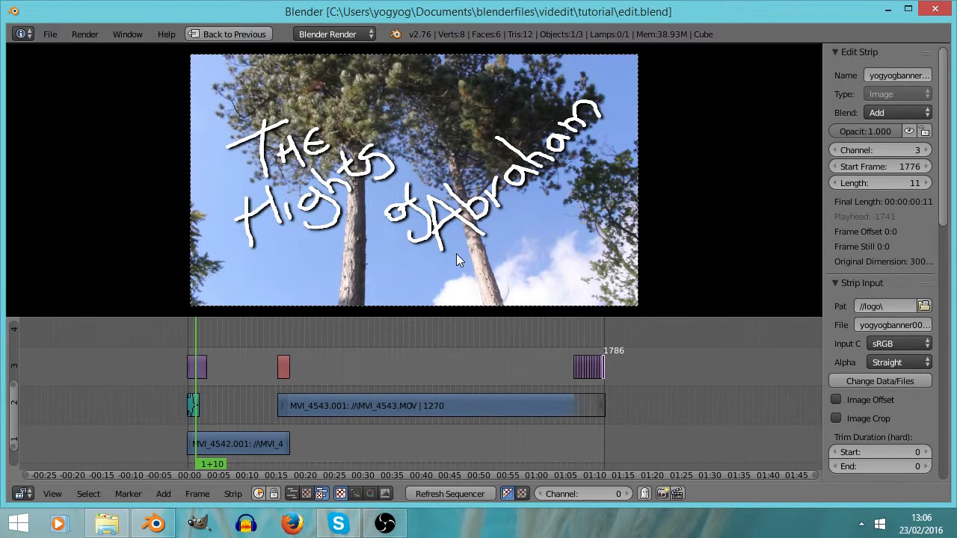
{"action": "key", "text": "ctrl+Up"}
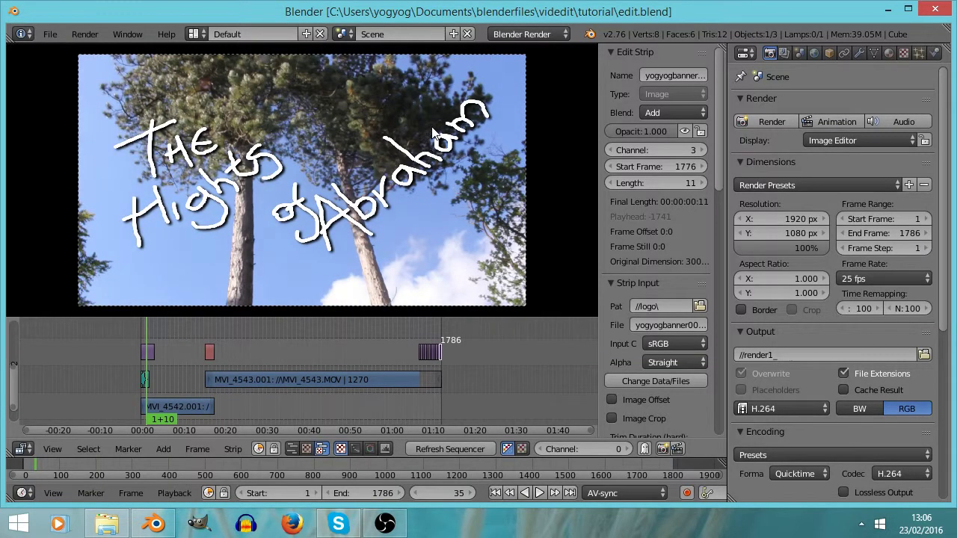
{"action": "left_click", "coordinate": [196, 34]}
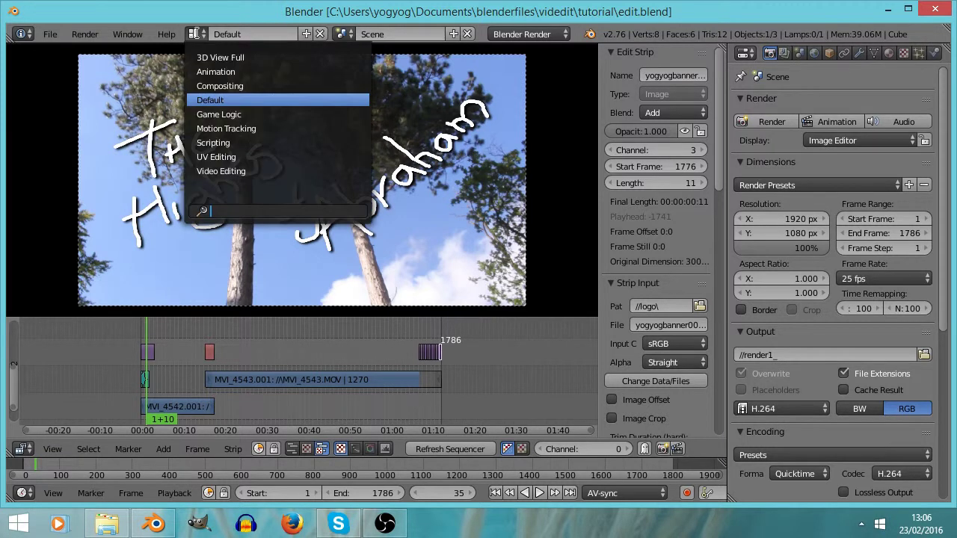
{"action": "left_click", "coordinate": [248, 170]}
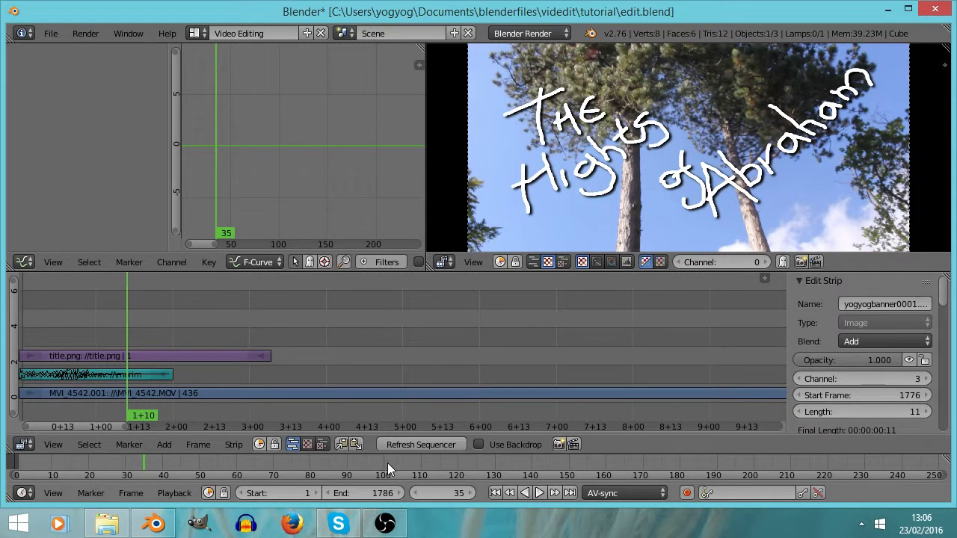
{"action": "left_click", "coordinate": [195, 32]}
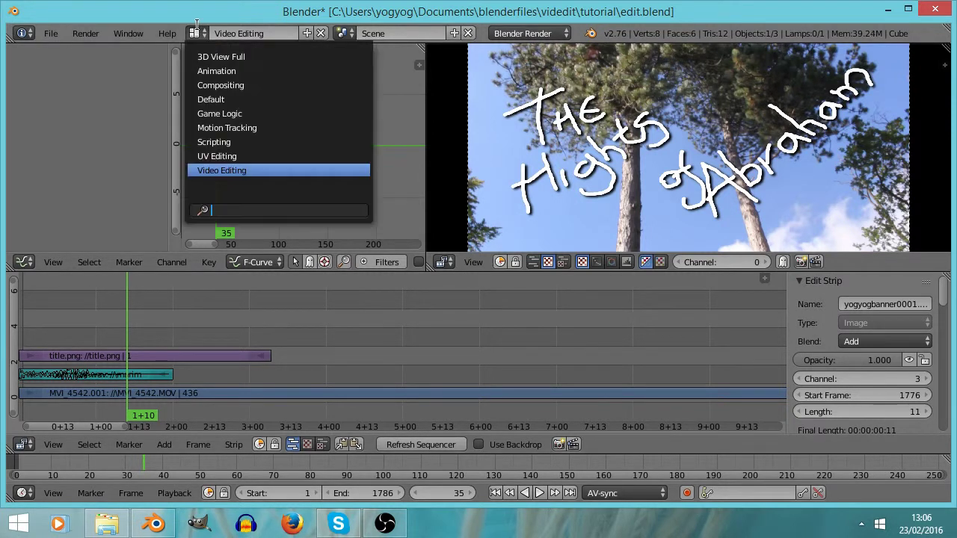
{"action": "left_click", "coordinate": [220, 102]}
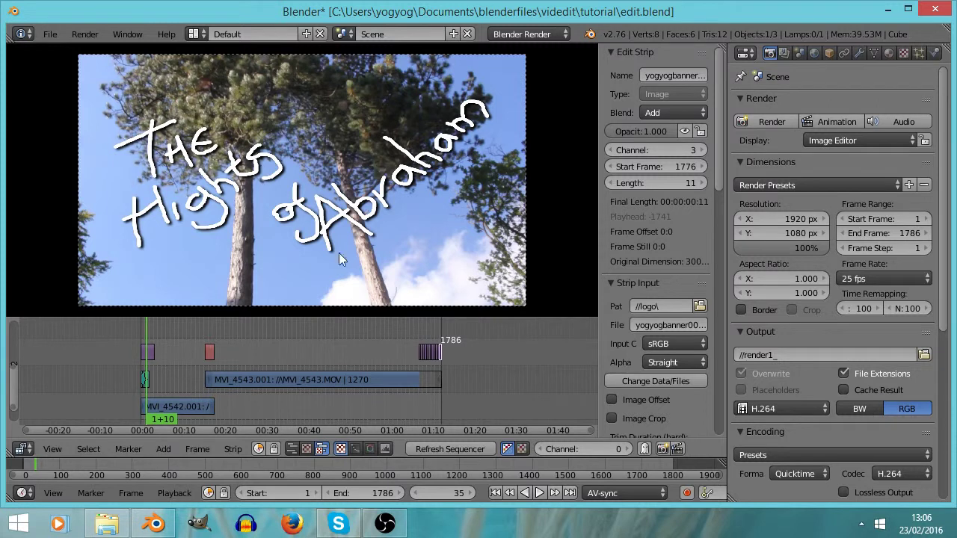
Switch to the Video Editing layout and browse the strip properties panel
{"action": "left_click", "coordinate": [193, 34]}
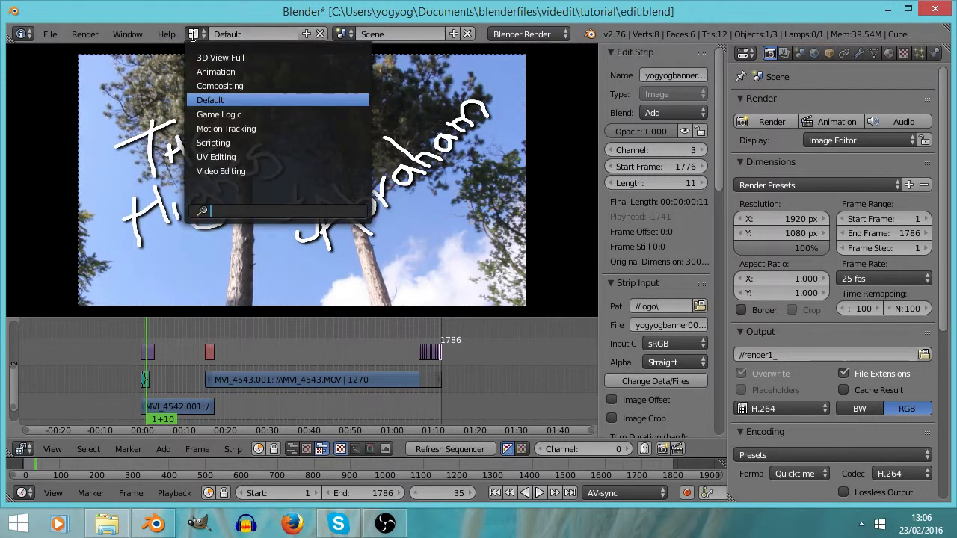
{"action": "left_click", "coordinate": [220, 172]}
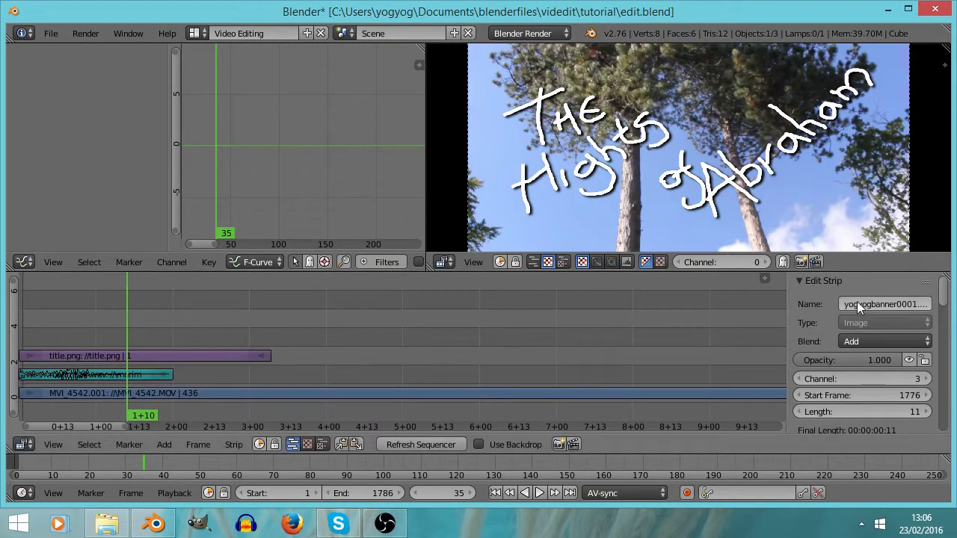
{"action": "scroll", "coordinate": [858, 301], "scroll_direction": "down", "scroll_amount": 10}
{"action": "scroll", "coordinate": [859, 301], "scroll_direction": "up", "scroll_amount": 5}
{"action": "scroll", "coordinate": [859, 301], "scroll_direction": "down", "scroll_amount": 15}
{"action": "scroll", "coordinate": [858, 300], "scroll_direction": "up", "scroll_amount": 4}
{"action": "scroll", "coordinate": [858, 300], "scroll_direction": "up", "scroll_amount": 10}
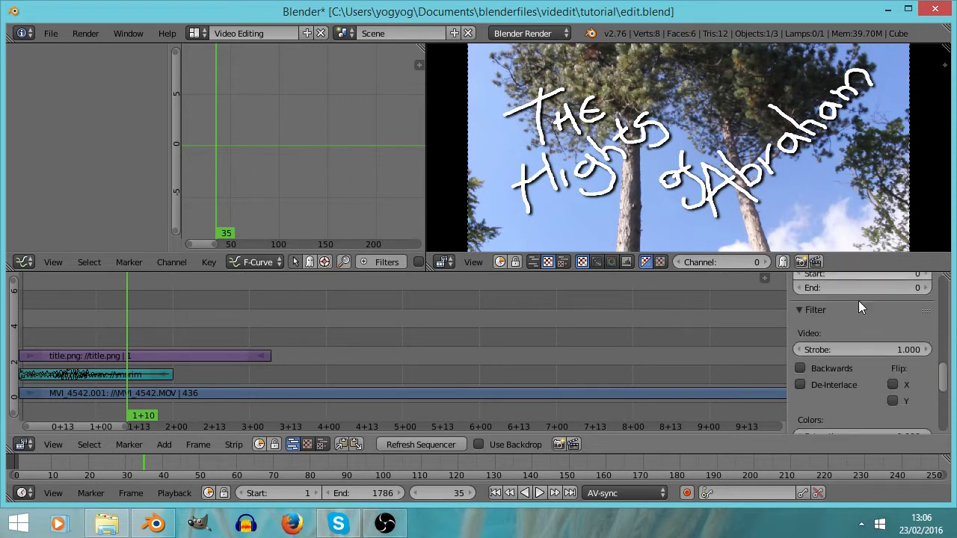
{"action": "scroll", "coordinate": [858, 301], "scroll_direction": "down", "scroll_amount": 14}
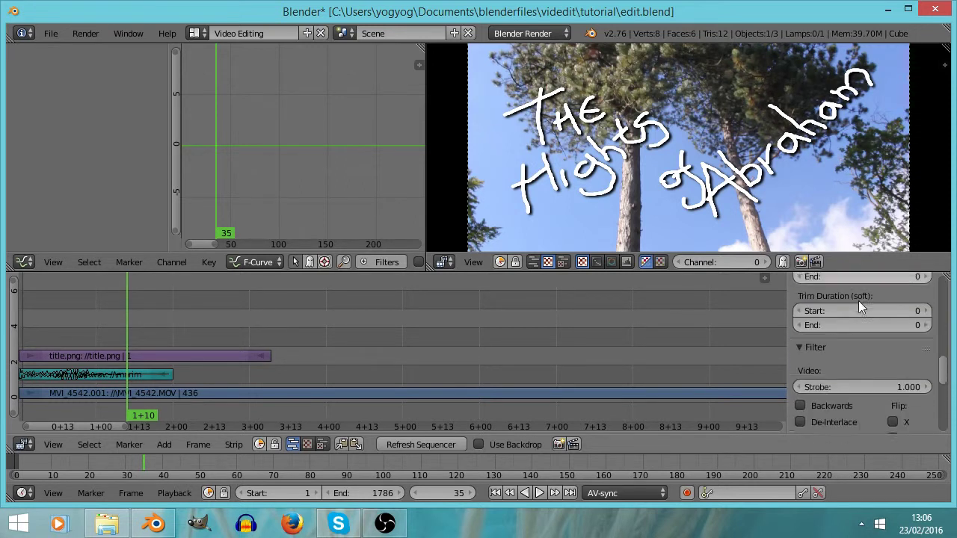
{"action": "scroll", "coordinate": [858, 301], "scroll_direction": "up", "scroll_amount": 10}
{"action": "scroll", "coordinate": [858, 301], "scroll_direction": "down", "scroll_amount": 4}
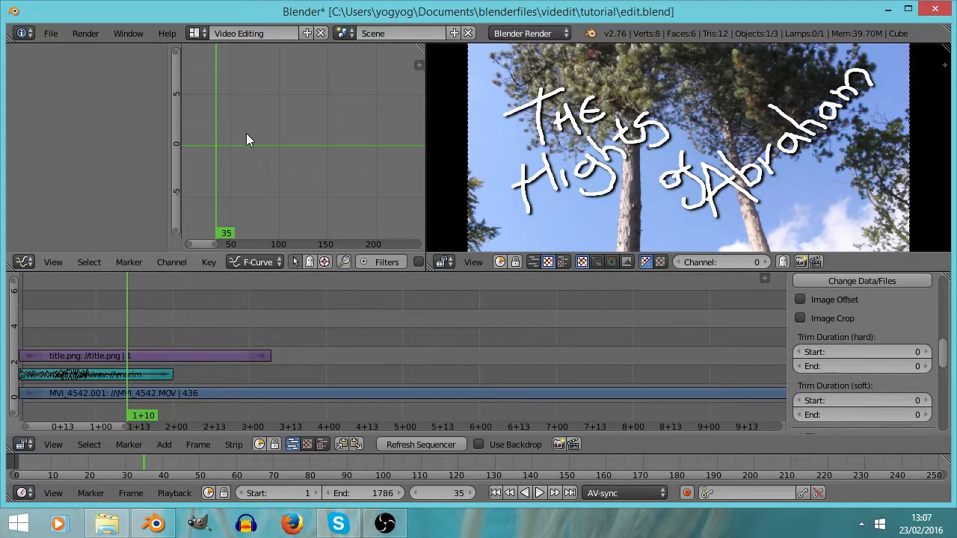
{"action": "left_click", "coordinate": [194, 33]}
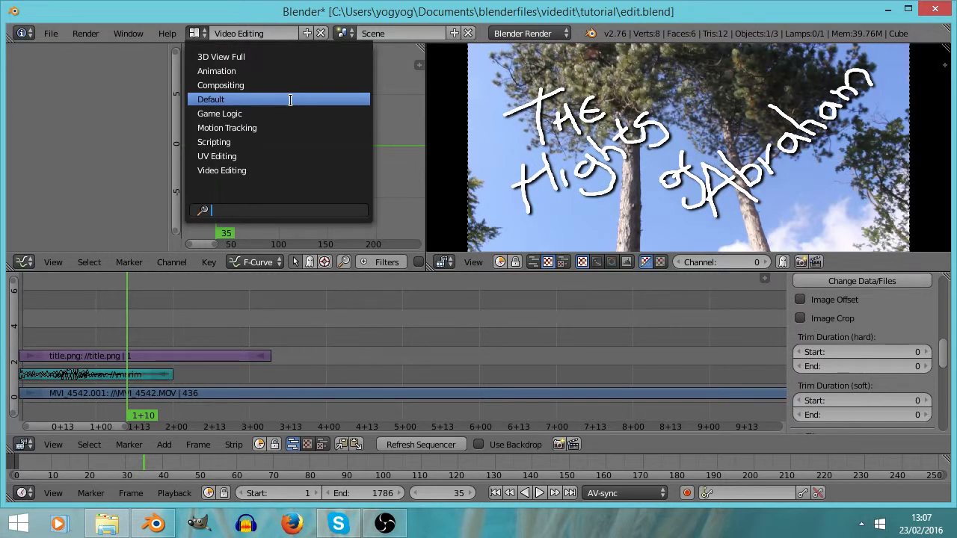
Choose the Default layout and fit all strips into the sequencer view
{"action": "left_click", "coordinate": [267, 100]}
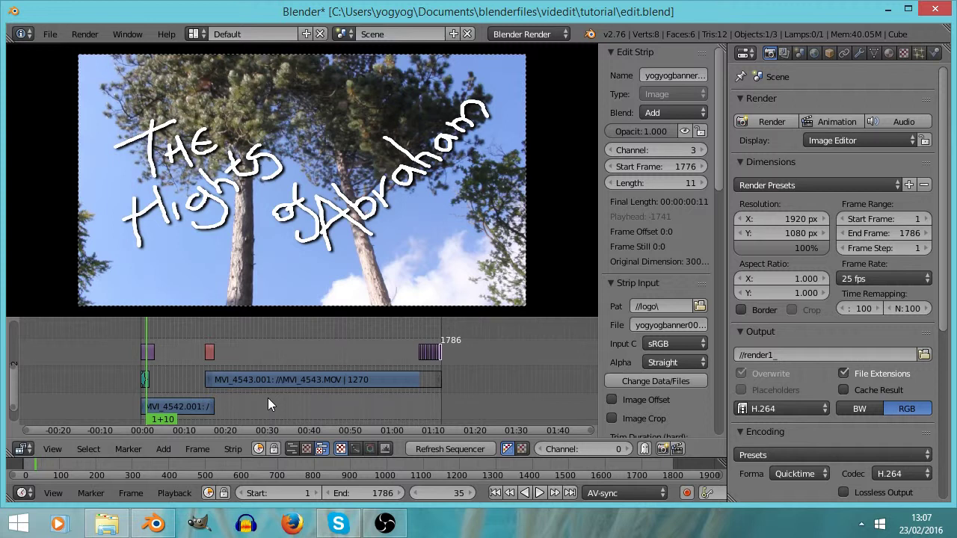
{"action": "key", "text": "Home"}
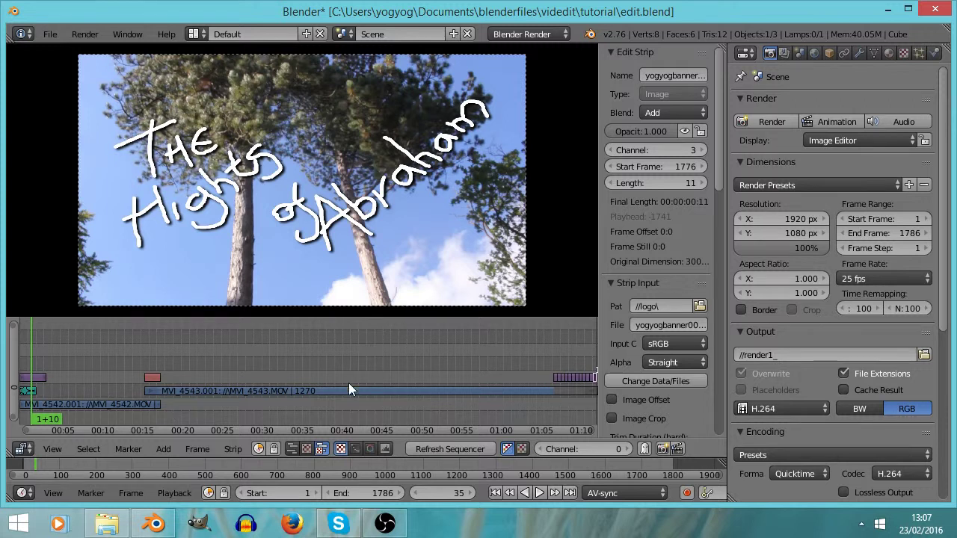
Select and frame the MVI_4542.001 clip, enlarge the channels, and go to frame 163
{"action": "right_click", "coordinate": [122, 405]}
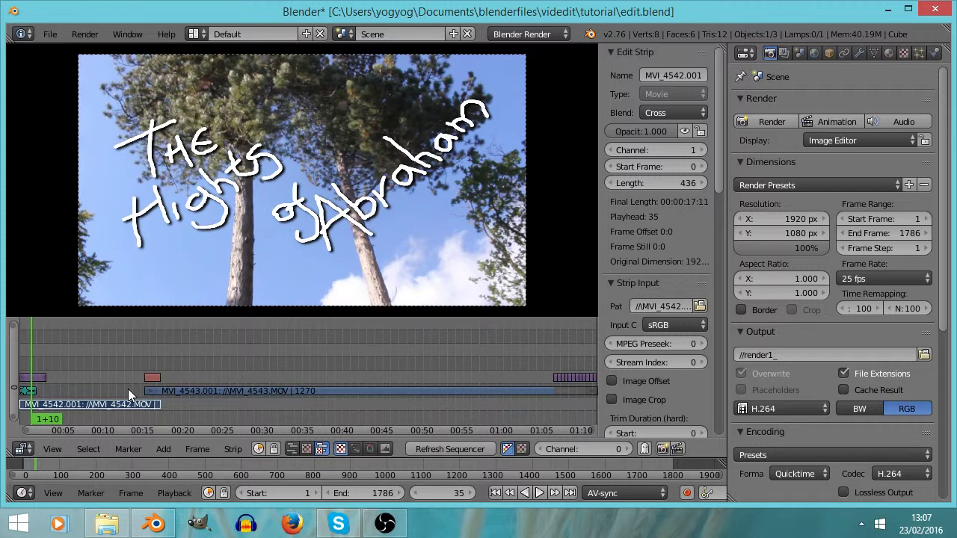
{"action": "key", "text": "KP_Decimal"}
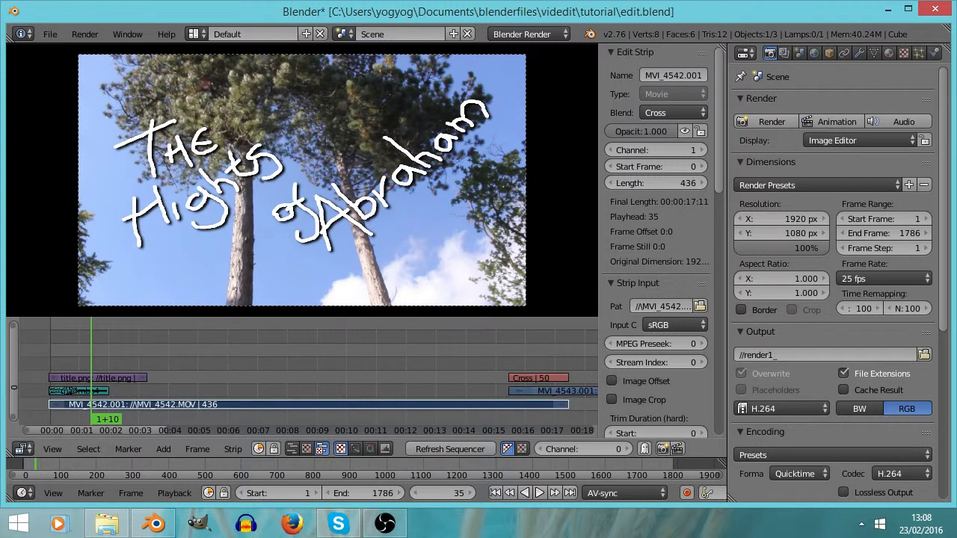
{"action": "left_click_drag", "start_coordinate": [13, 327], "coordinate": [304, 358]}
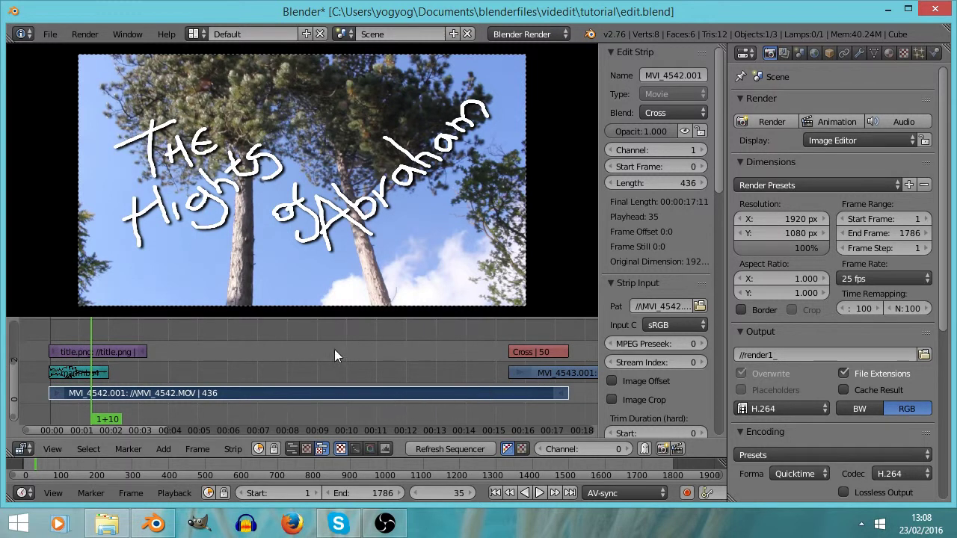
{"action": "left_click", "coordinate": [332, 366]}
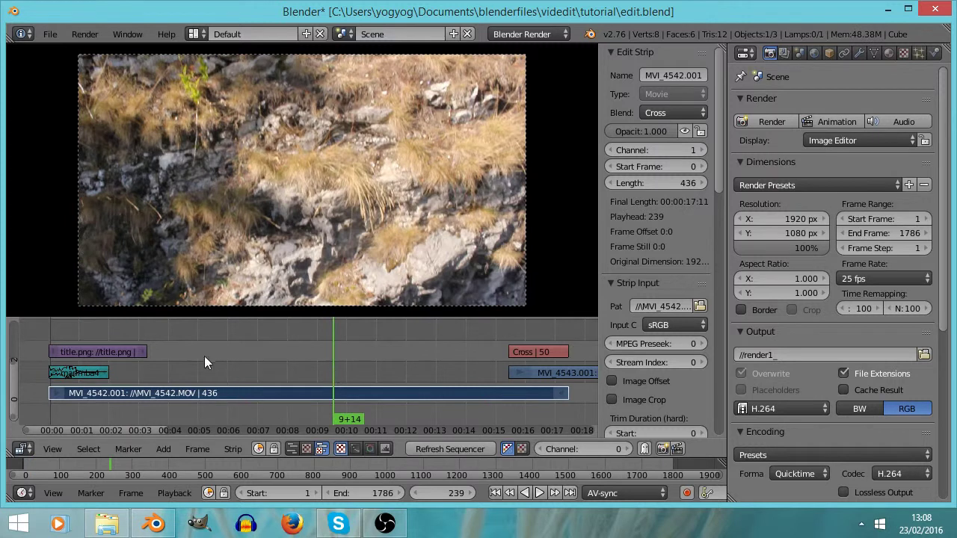
{"action": "left_click", "coordinate": [243, 367]}
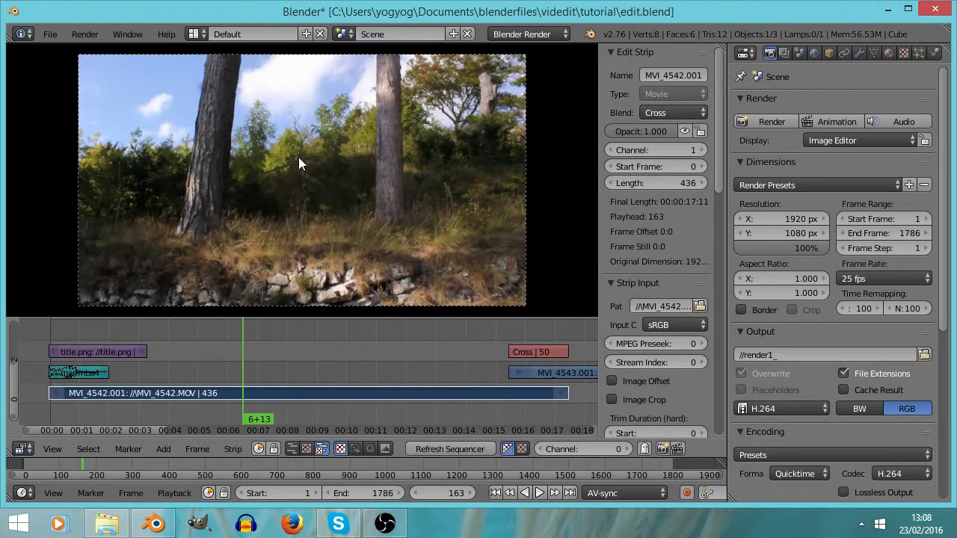
Scroll the strip panel to the Filter settings and edit the Saturation value
{"action": "scroll", "coordinate": [298, 157], "scroll_direction": "down", "scroll_amount": 1}
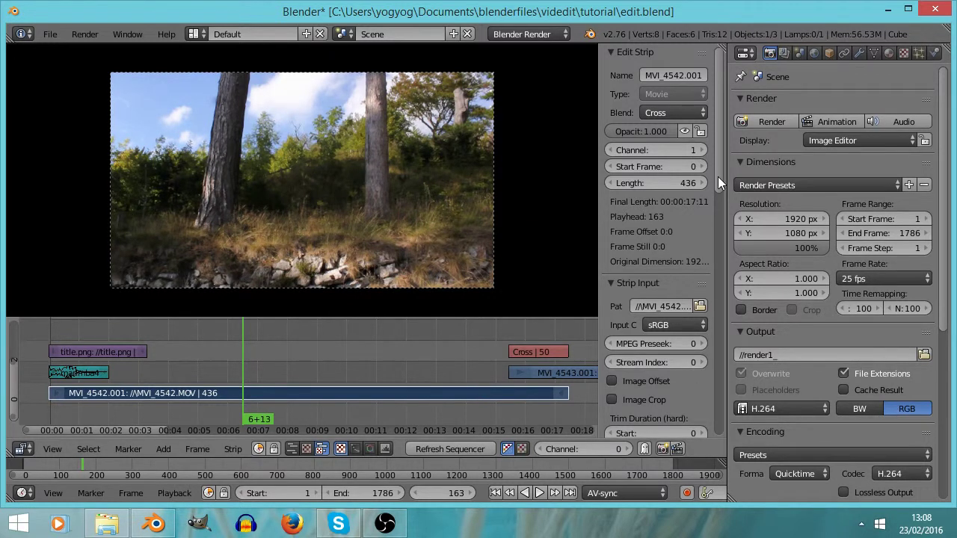
{"action": "left_click_drag", "start_coordinate": [718, 176], "coordinate": [693, 256]}
{"action": "scroll", "coordinate": [697, 266], "scroll_direction": "down", "scroll_amount": 3}
{"action": "scroll", "coordinate": [709, 235], "scroll_direction": "up", "scroll_amount": 4}
{"action": "scroll", "coordinate": [710, 224], "scroll_direction": "up", "scroll_amount": 1}
{"action": "scroll", "coordinate": [683, 279], "scroll_direction": "down", "scroll_amount": 5}
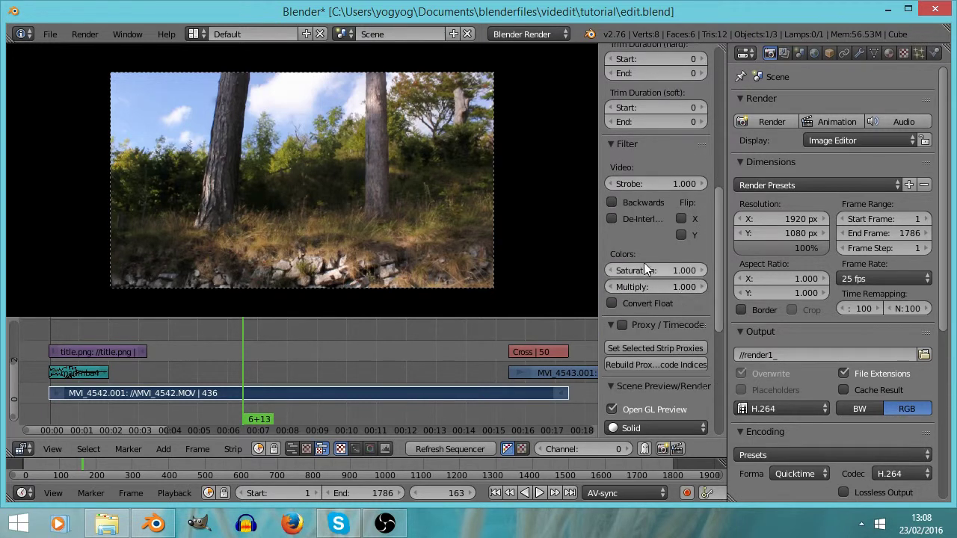
{"action": "left_click", "coordinate": [658, 270]}
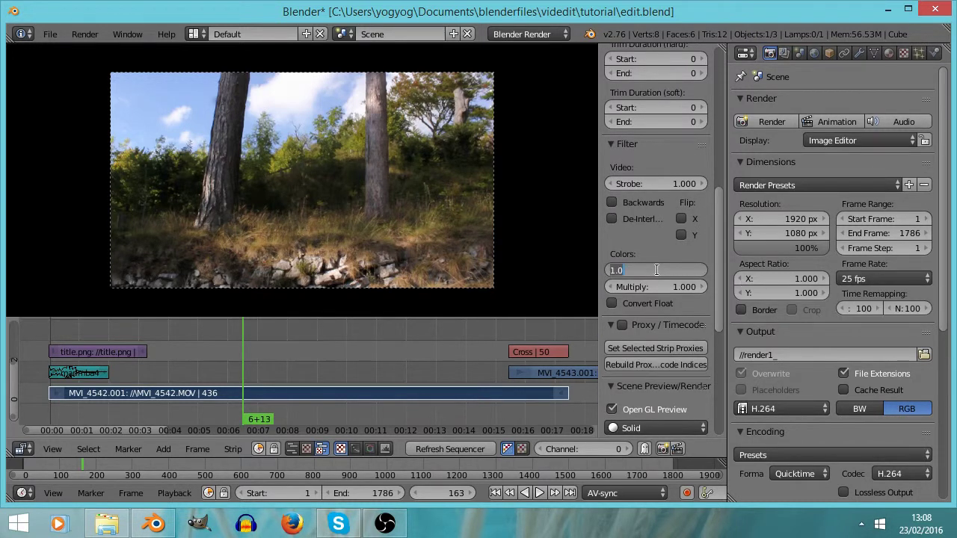
{"action": "type", "text": "0"}
{"action": "key", "text": "Return"}
{"action": "left_click", "coordinate": [659, 270]}
{"action": "type", "text": "1"}
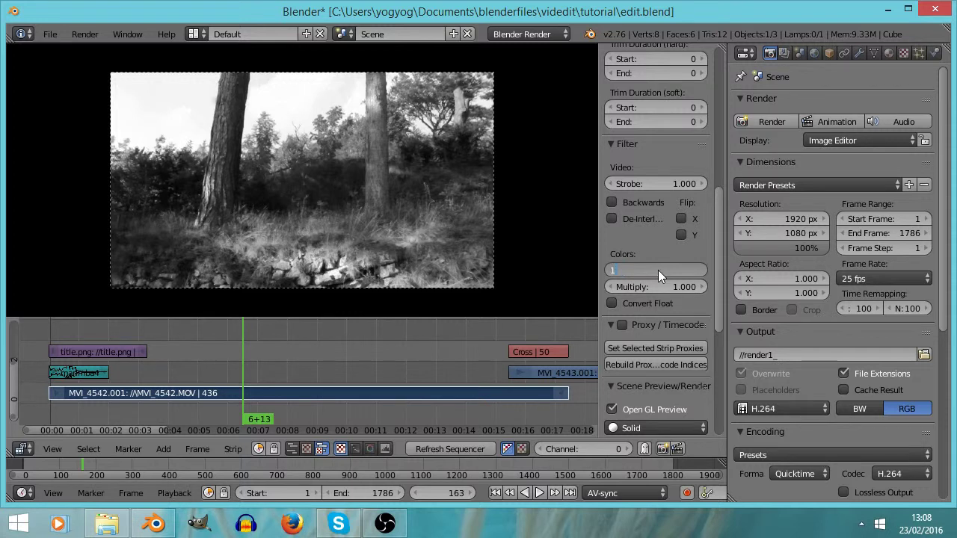
{"action": "key", "text": "Return"}
{"action": "left_click", "coordinate": [658, 270]}
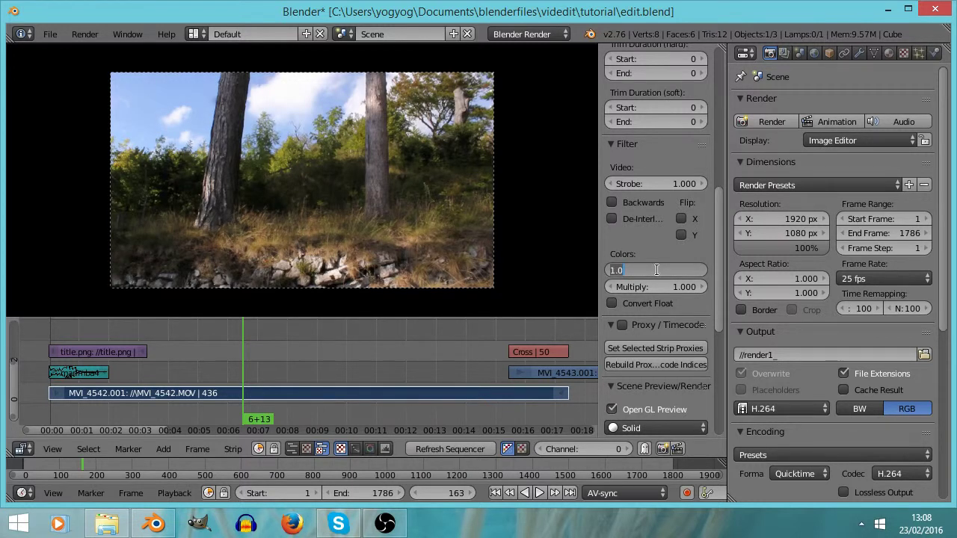
{"action": "type", "text": "2000"}
{"action": "key", "text": "Return"}
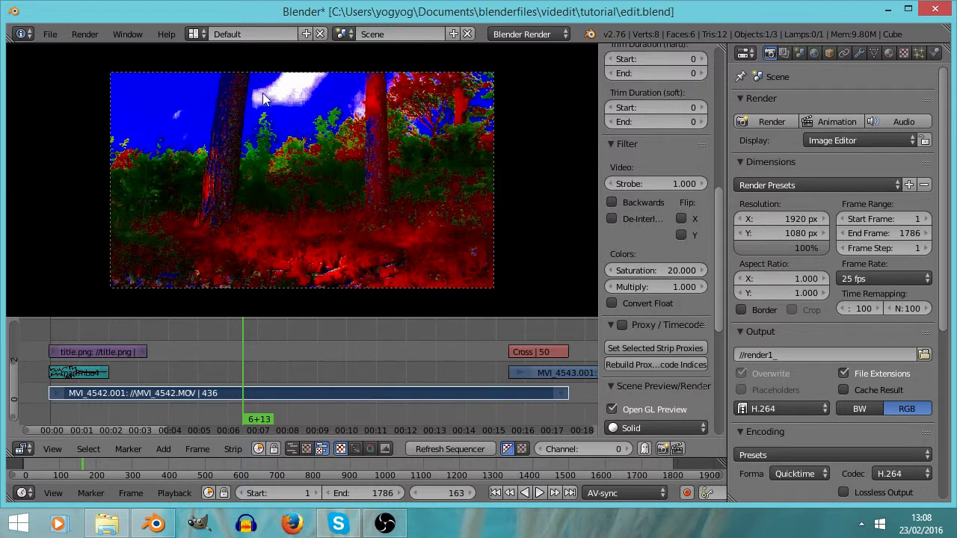
{"action": "left_click", "coordinate": [655, 269]}
{"action": "type", "text": "5"}
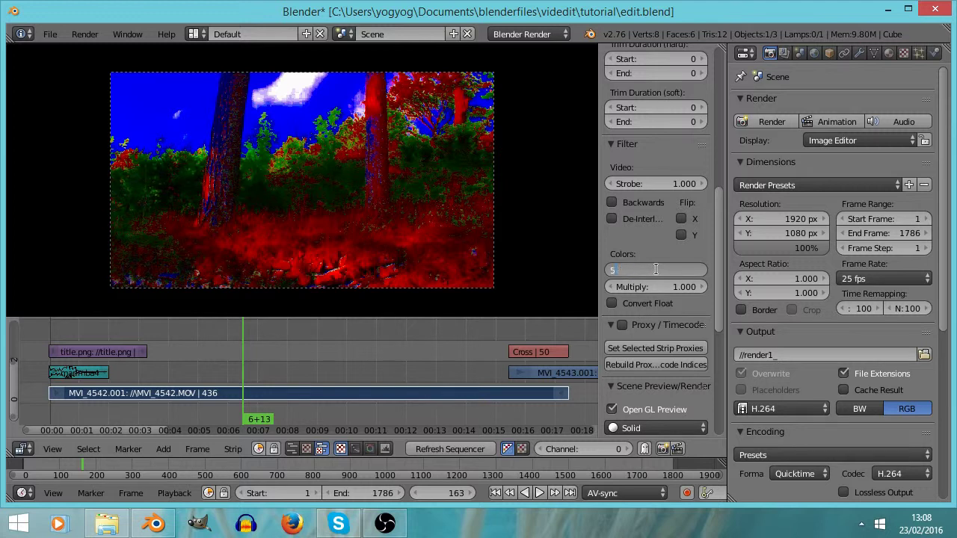
{"action": "key", "text": "Return"}
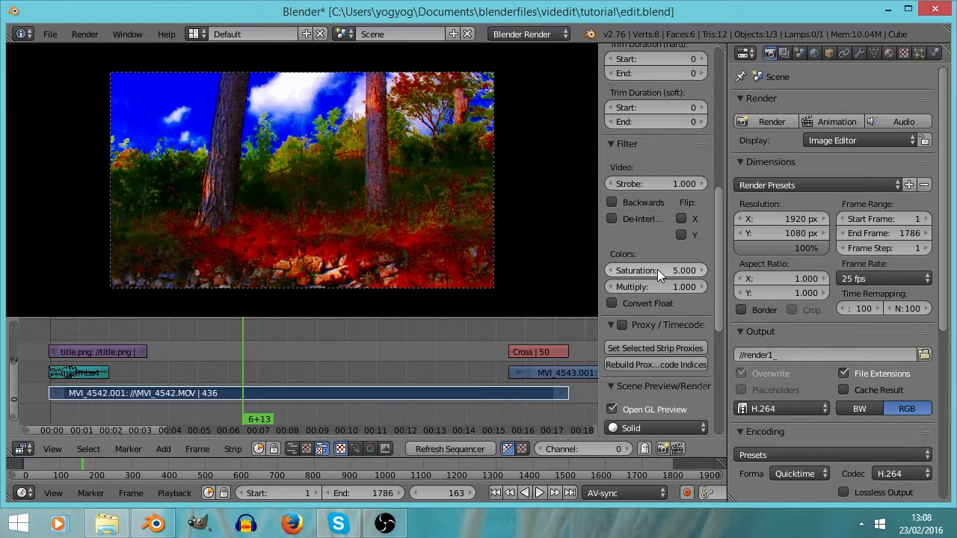
{"action": "left_click", "coordinate": [657, 269]}
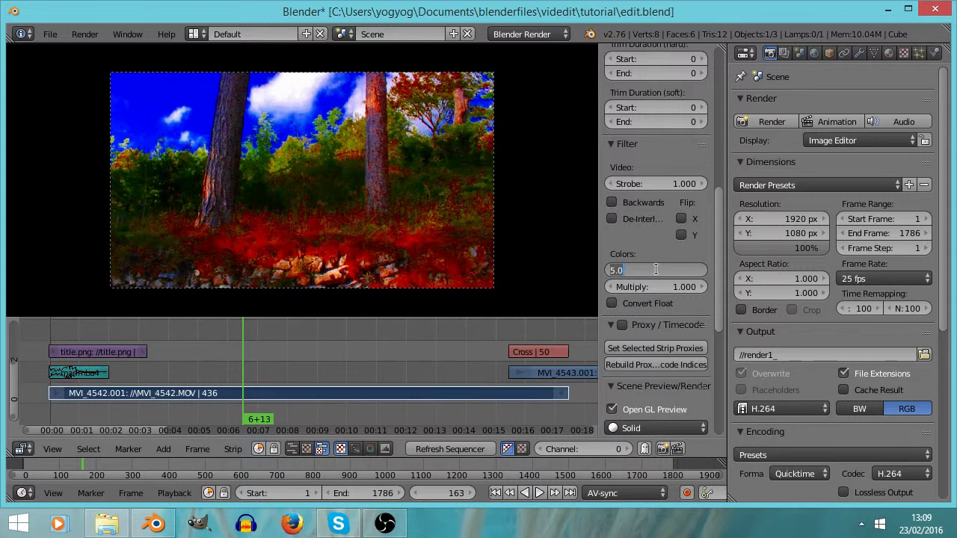
{"action": "type", "text": "1"}
{"action": "key", "text": "Return"}
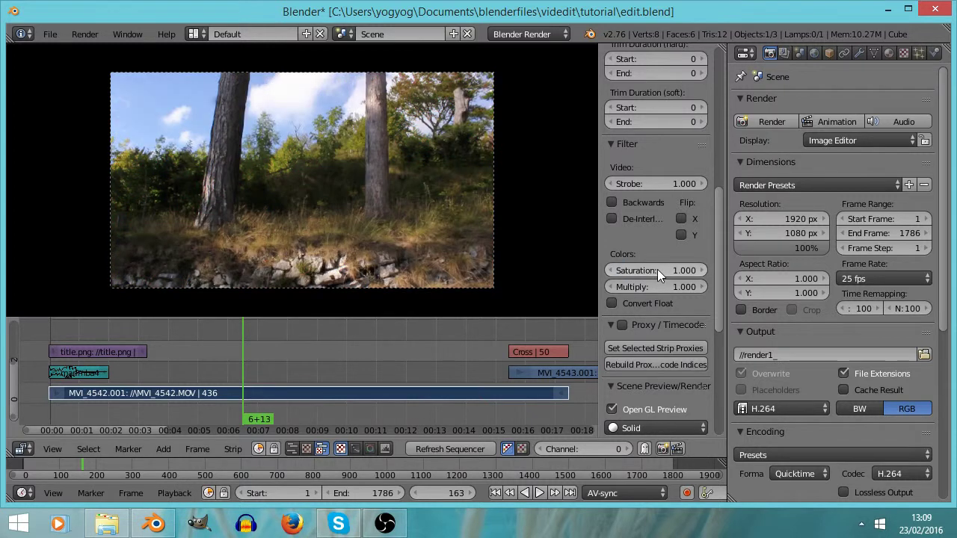
{"action": "left_click", "coordinate": [658, 269]}
{"action": "type", "text": "2"}
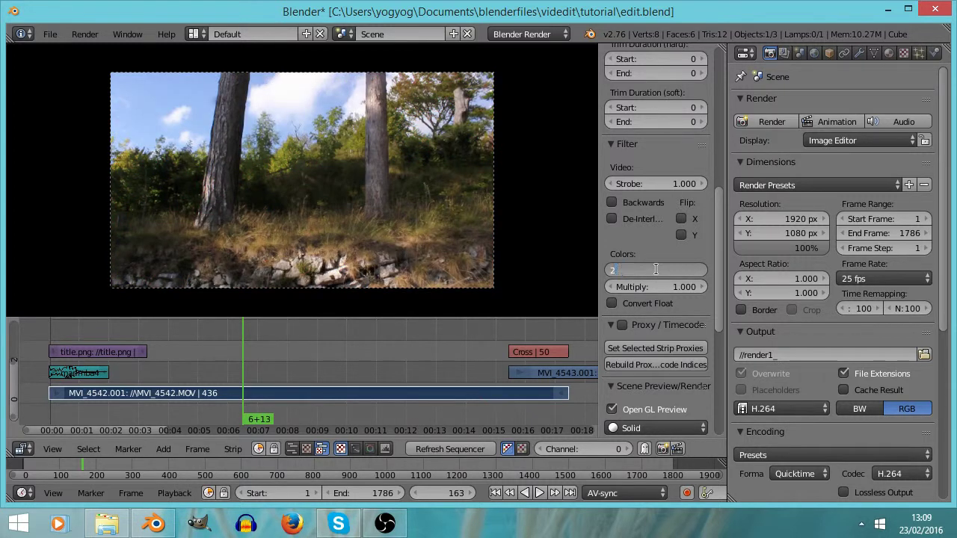
{"action": "key", "text": "Return"}
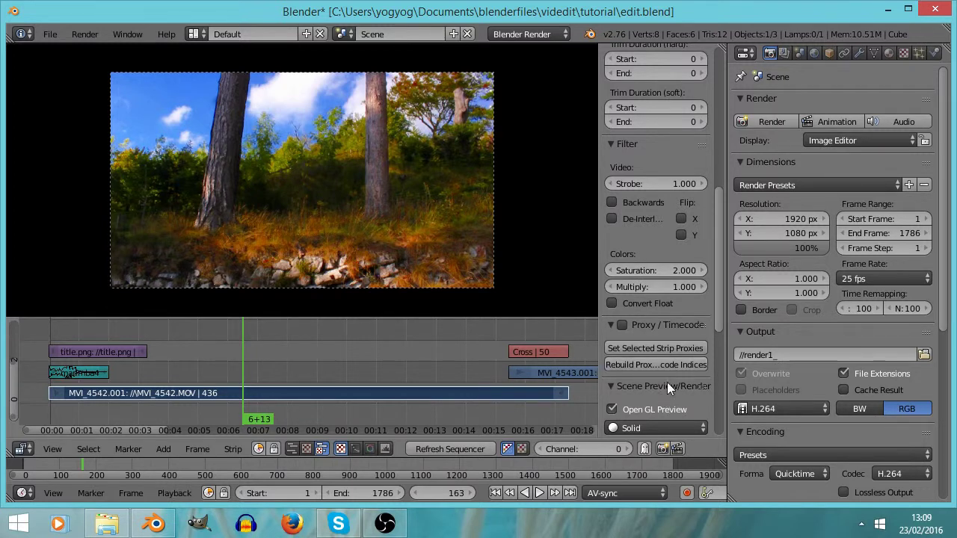
{"action": "left_click", "coordinate": [655, 272]}
{"action": "type", "text": "1"}
{"action": "key", "text": "Return"}
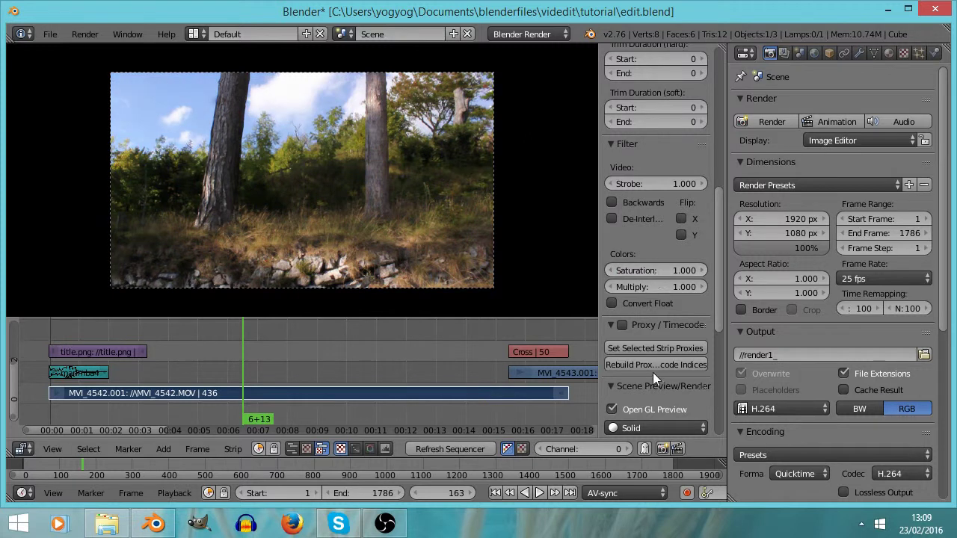
{"action": "scroll", "coordinate": [656, 380], "scroll_direction": "down", "scroll_amount": 8}
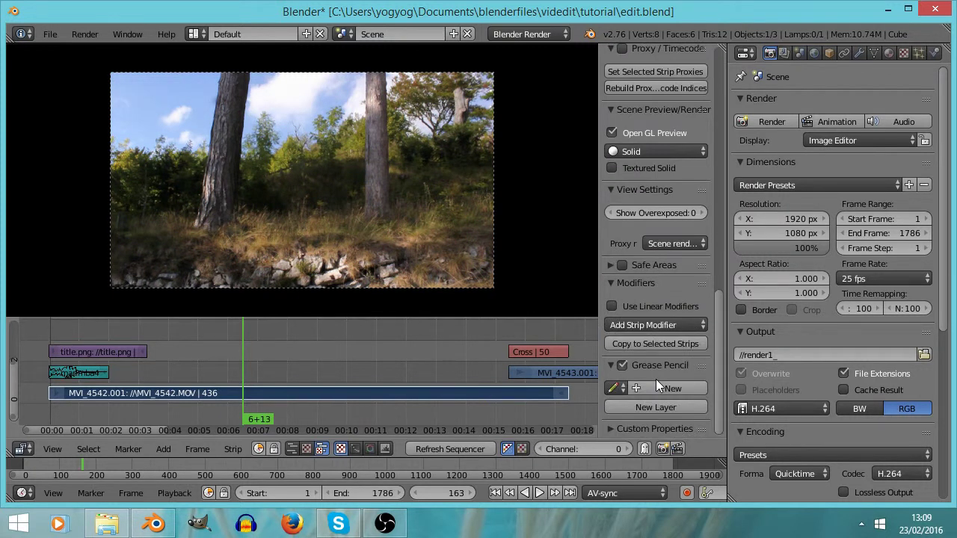
{"action": "scroll", "coordinate": [656, 379], "scroll_direction": "up", "scroll_amount": 5}
{"action": "scroll", "coordinate": [656, 380], "scroll_direction": "down", "scroll_amount": 5}
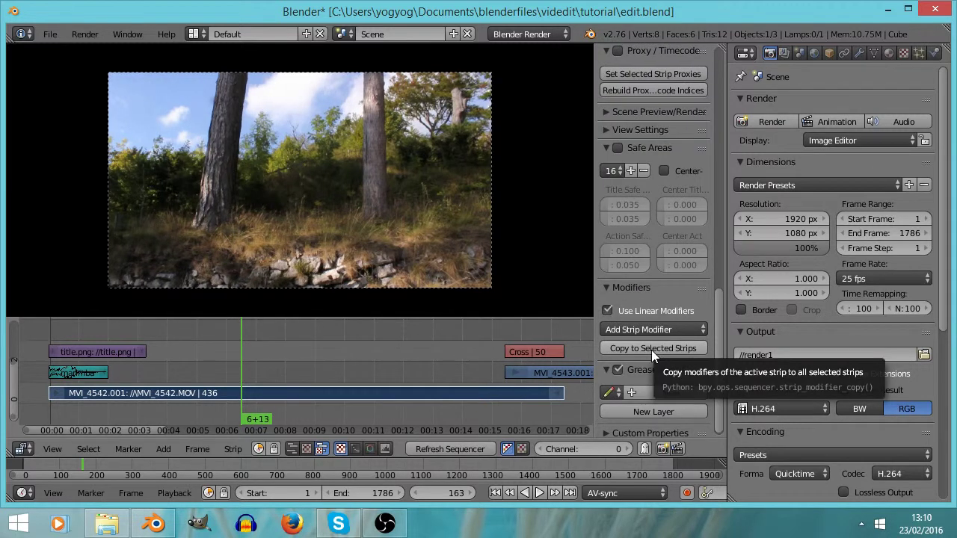
{"action": "left_click", "coordinate": [673, 331]}
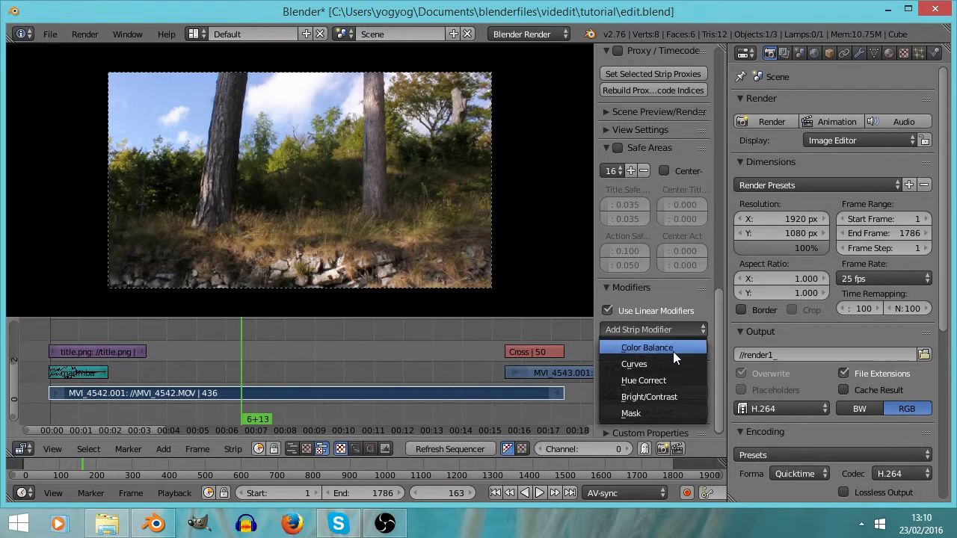
{"action": "left_click", "coordinate": [674, 397]}
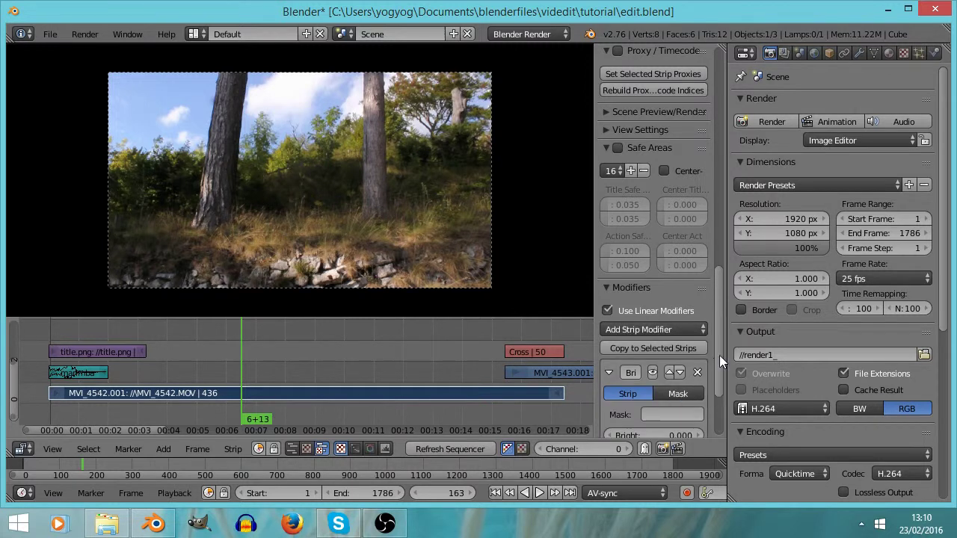
{"action": "scroll", "coordinate": [719, 374], "scroll_direction": "down", "scroll_amount": 5}
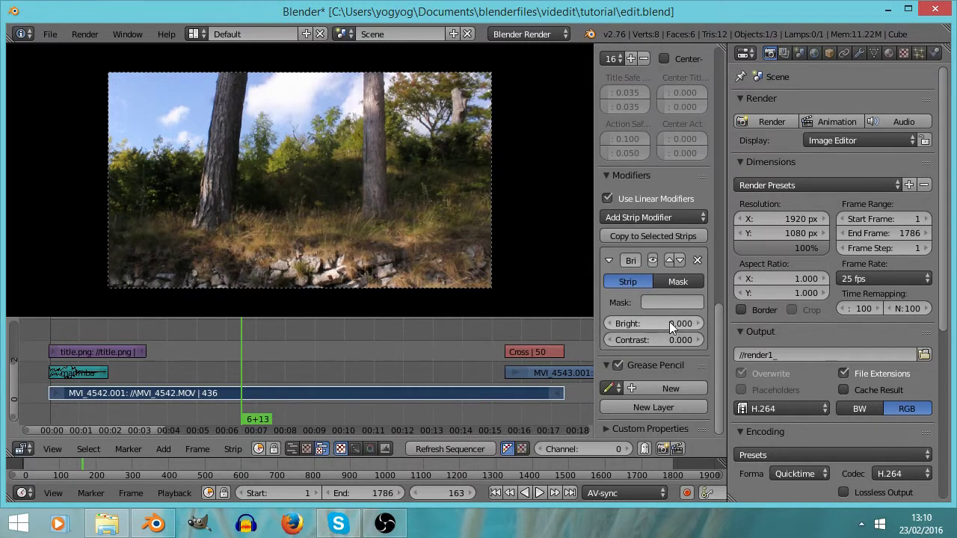
{"action": "mouse_move", "coordinate": [654, 323]}
{"action": "left_mouse_down"}
{"action": "mouse_move", "coordinate": [712, 323]}
{"action": "mouse_move", "coordinate": [665, 323]}
{"action": "mouse_move", "coordinate": [673, 340]}
{"action": "mouse_move", "coordinate": [725, 340]}
{"action": "mouse_move", "coordinate": [644, 337]}
{"action": "left_mouse_up"}
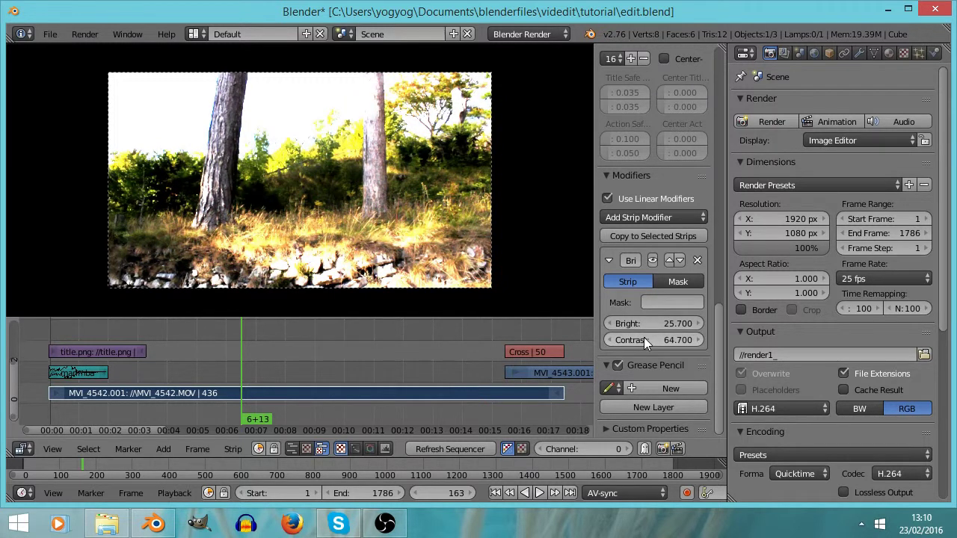
Replace the clip's Bright/Contrast modifier with a Color Balance modifier
{"action": "left_click", "coordinate": [699, 261]}
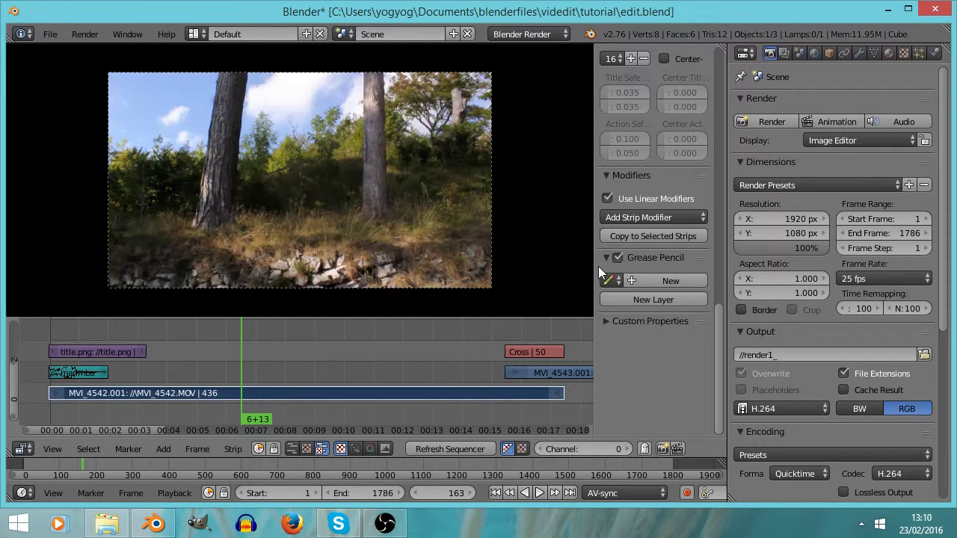
{"action": "left_click", "coordinate": [623, 215]}
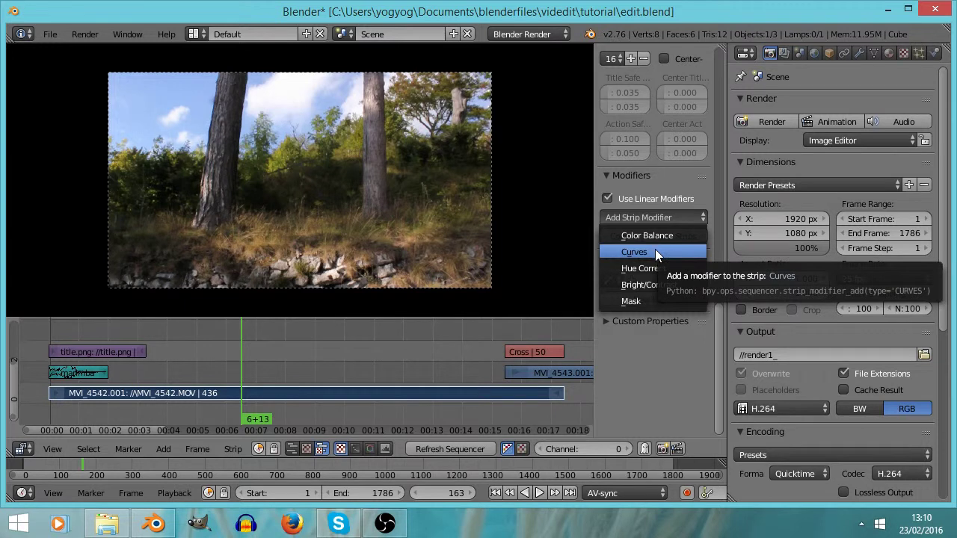
{"action": "scroll", "coordinate": [668, 268], "scroll_direction": "down", "scroll_amount": 4}
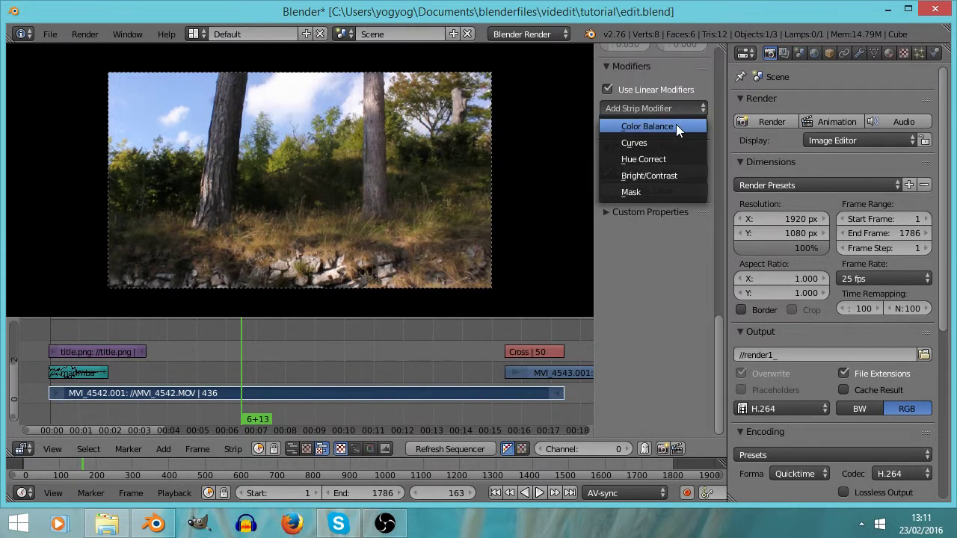
{"action": "left_click", "coordinate": [676, 127]}
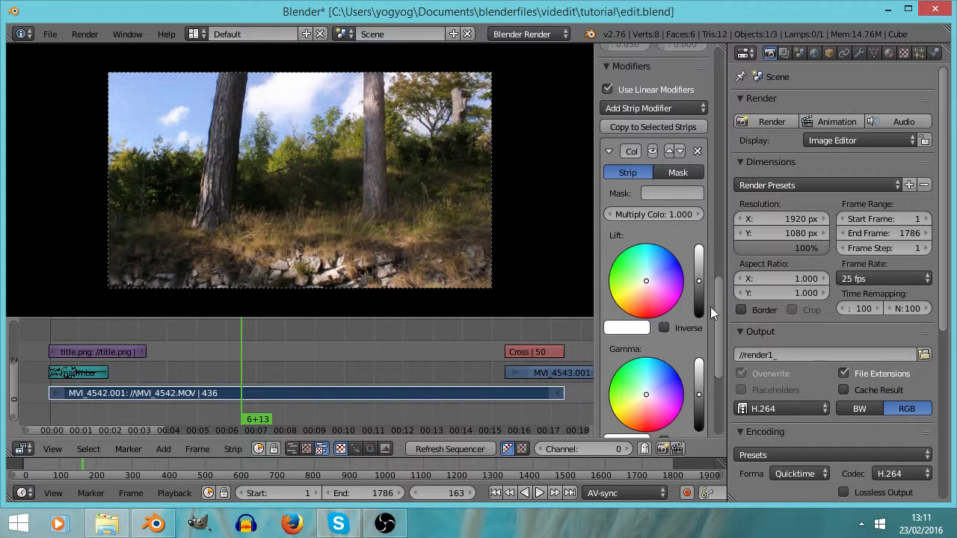
Tint the gamma colour wheel and raise the Gamma value to brighten midtones
{"action": "mouse_move", "coordinate": [723, 312]}
{"action": "left_mouse_down"}
{"action": "mouse_move", "coordinate": [740, 374]}
{"action": "mouse_move", "coordinate": [740, 347]}
{"action": "mouse_move", "coordinate": [736, 357]}
{"action": "left_mouse_up"}
{"action": "left_click", "coordinate": [736, 357]}
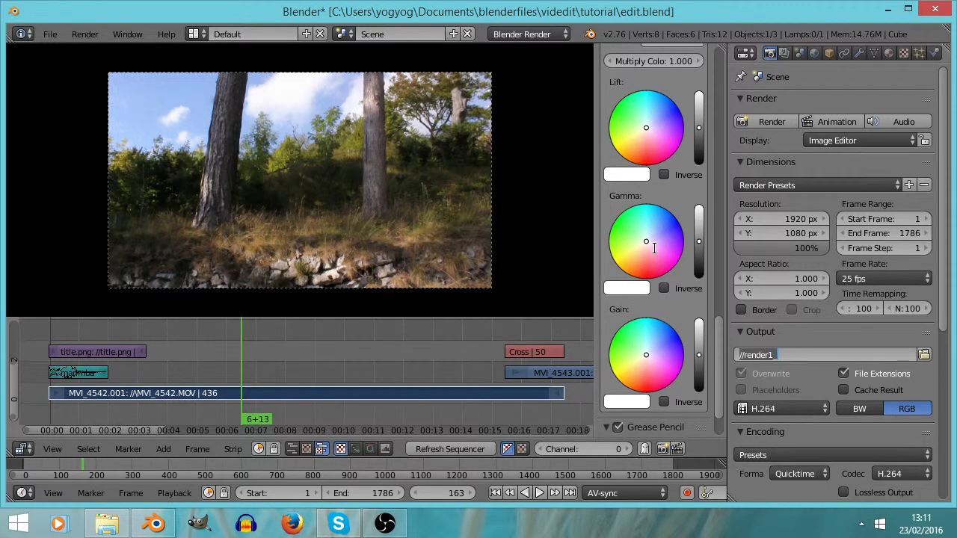
{"action": "left_click_drag", "start_coordinate": [646, 244], "coordinate": [632, 234]}
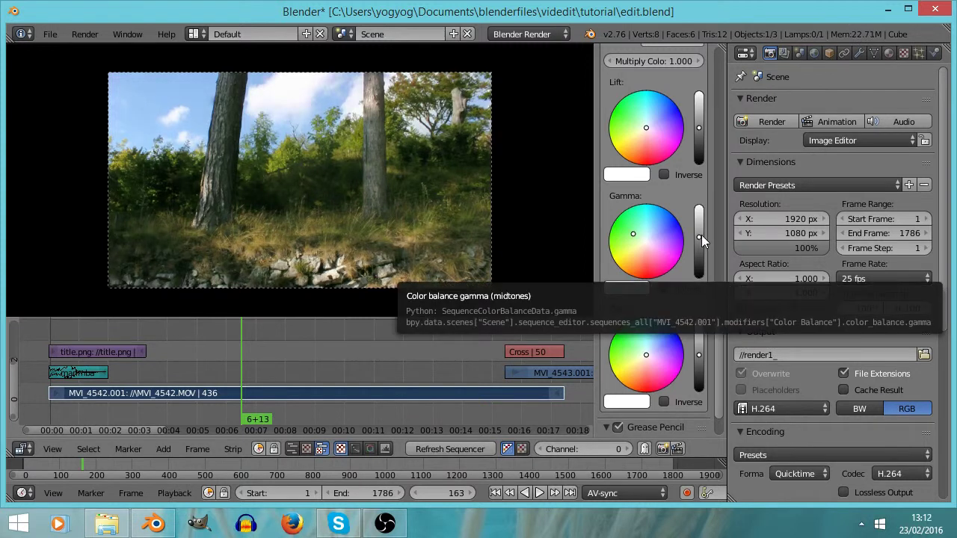
{"action": "left_click_drag", "start_coordinate": [700, 237], "coordinate": [699, 221]}
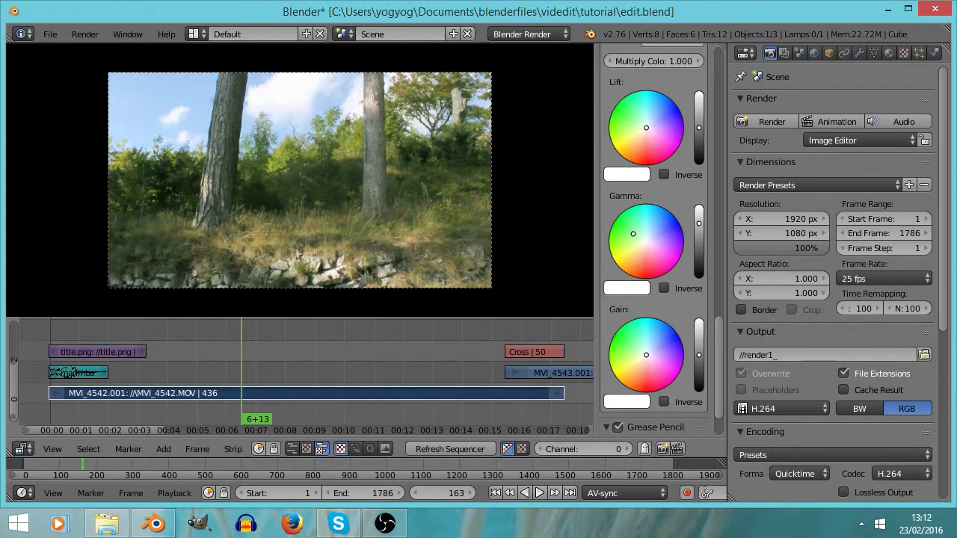
Raise Lift with a pale lilac tint and nudge the Gain colour slightly off neutral
{"action": "mouse_move", "coordinate": [700, 127]}
{"action": "left_mouse_down"}
{"action": "mouse_move", "coordinate": [699, 142]}
{"action": "mouse_move", "coordinate": [699, 134]}
{"action": "left_mouse_up"}
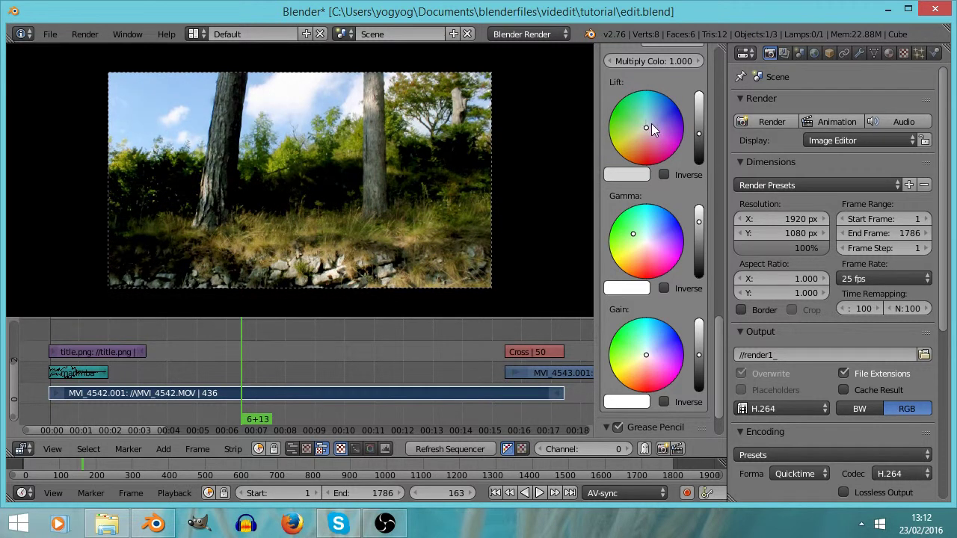
{"action": "left_click_drag", "start_coordinate": [647, 127], "coordinate": [701, 127]}
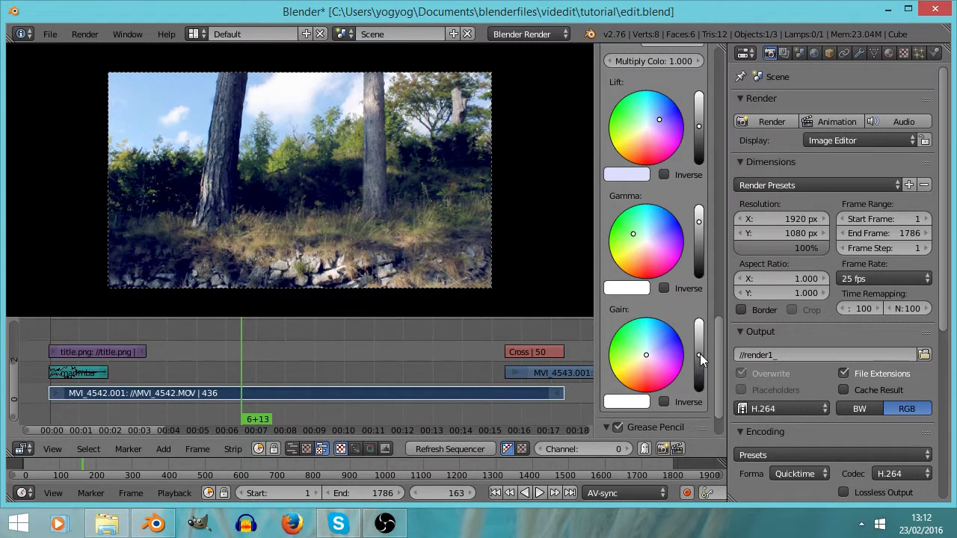
{"action": "left_click_drag", "start_coordinate": [700, 354], "coordinate": [699, 351]}
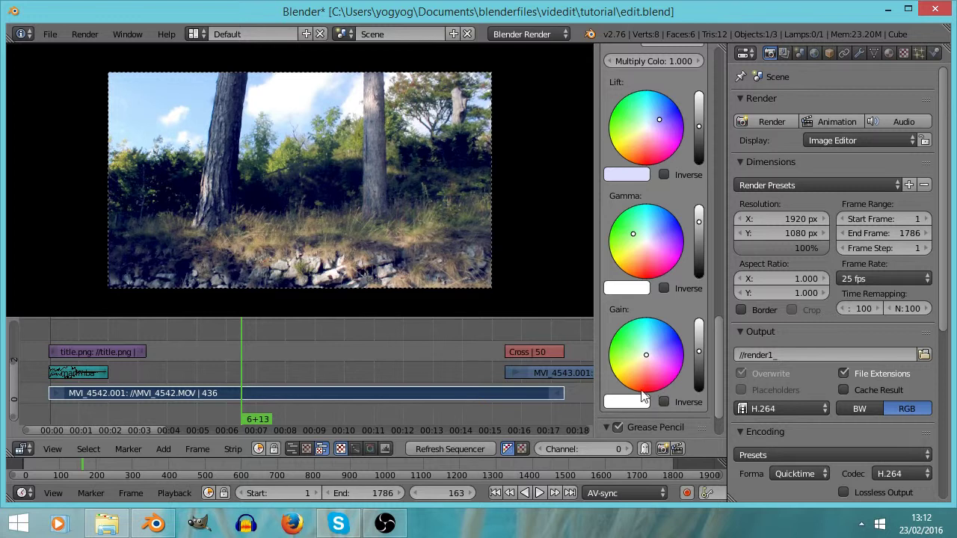
{"action": "left_click", "coordinate": [644, 359]}
{"action": "left_click", "coordinate": [637, 365]}
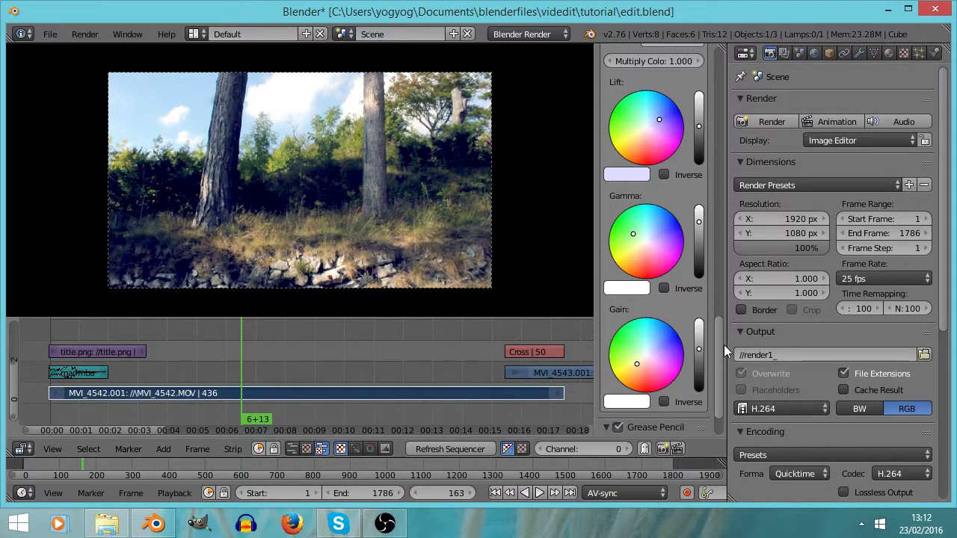
{"action": "scroll", "coordinate": [721, 348], "scroll_direction": "up", "scroll_amount": 2}
{"action": "scroll", "coordinate": [721, 329], "scroll_direction": "up", "scroll_amount": 4}
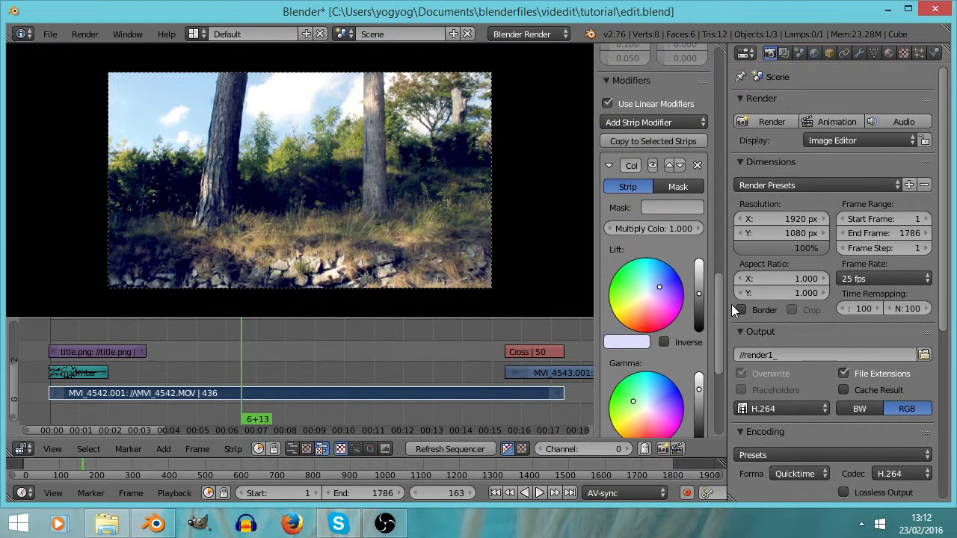
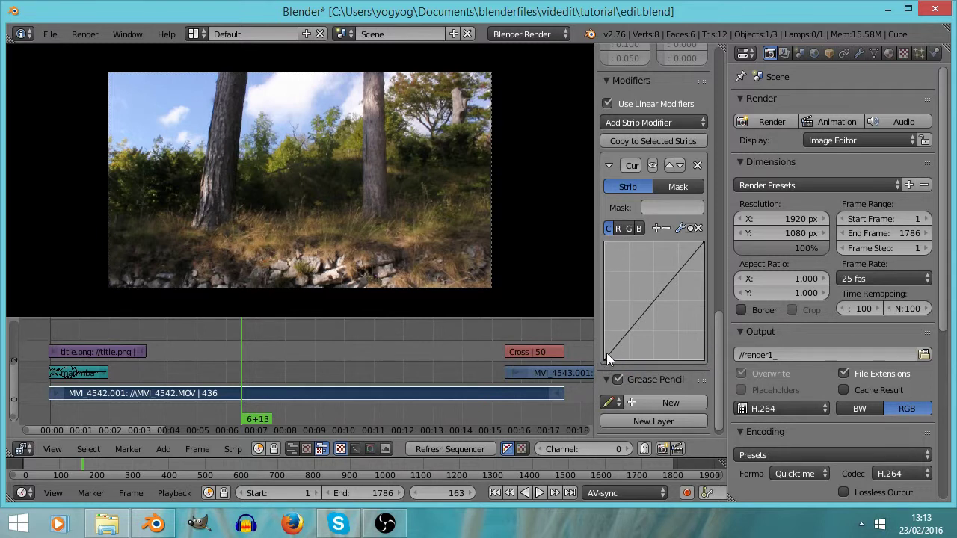
Test a grade on MVI_4542.001 by adding and dragging points into an S-shaped curve
{"action": "left_click", "coordinate": [657, 293]}
{"action": "left_click_drag", "start_coordinate": [657, 293], "coordinate": [680, 259]}
{"action": "left_click_drag", "start_coordinate": [625, 329], "coordinate": [632, 332]}
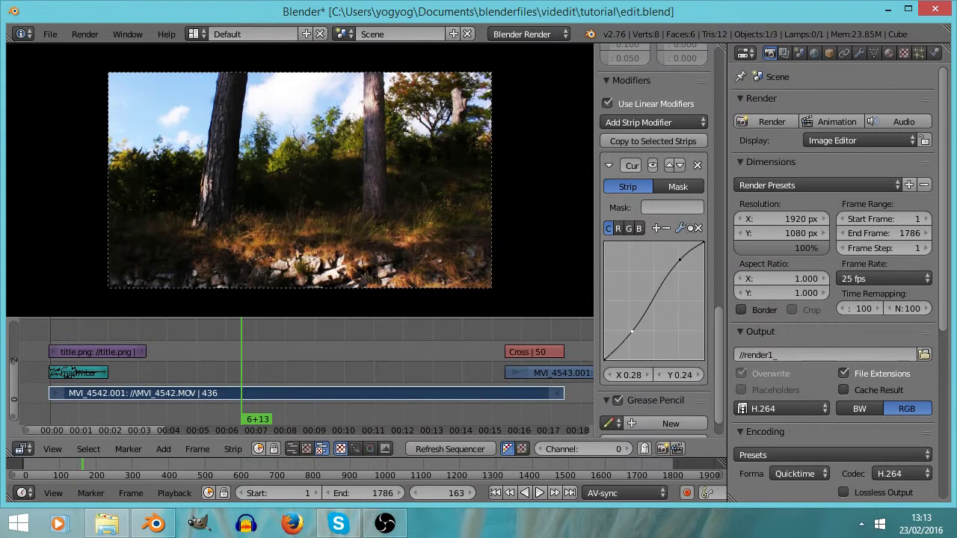
{"action": "left_click", "coordinate": [682, 261]}
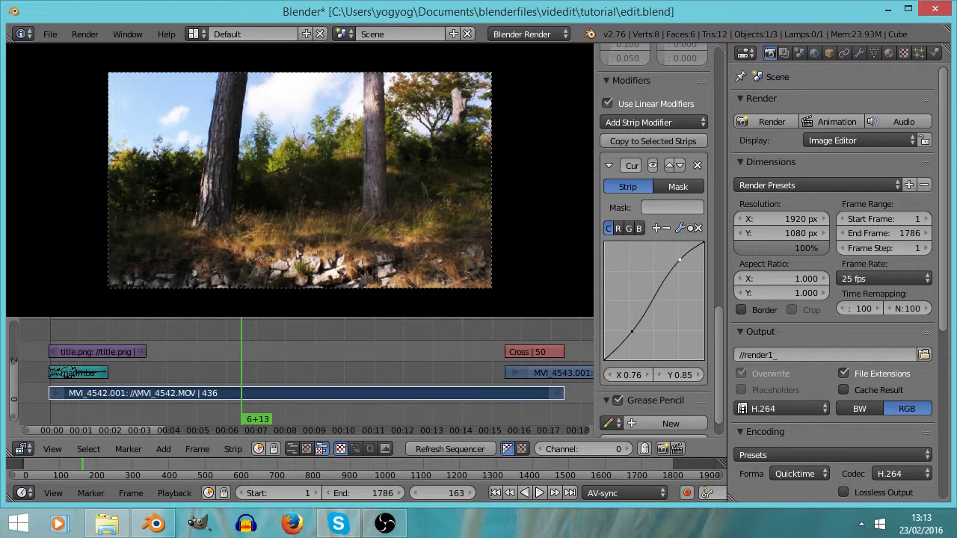
{"action": "left_click", "coordinate": [632, 332]}
{"action": "left_click_drag", "start_coordinate": [680, 261], "coordinate": [682, 267]}
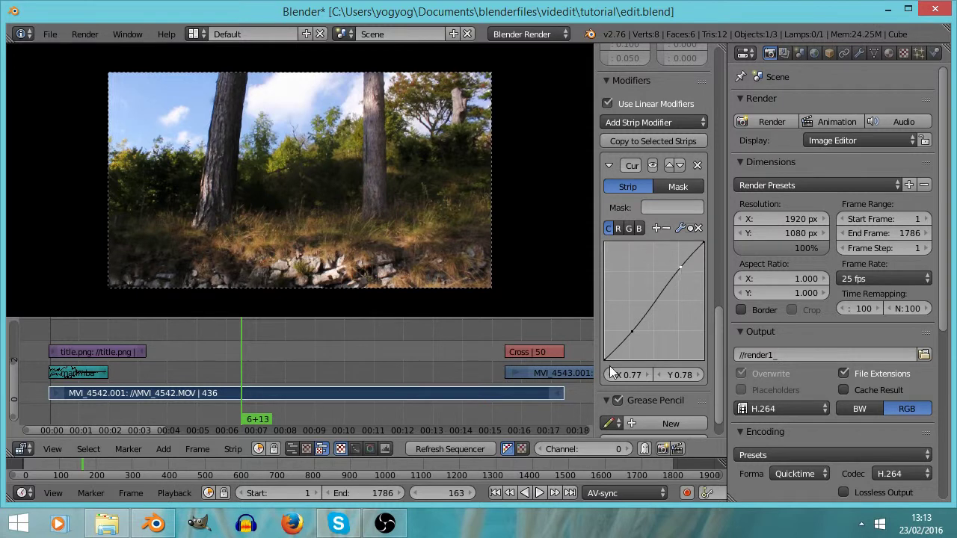
{"action": "left_click_drag", "start_coordinate": [606, 359], "coordinate": [612, 359]}
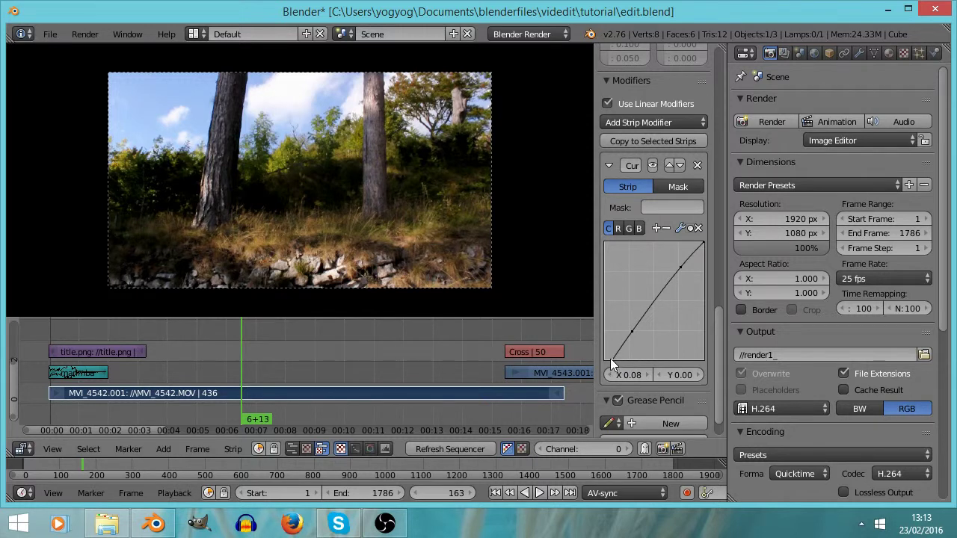
{"action": "left_click_drag", "start_coordinate": [613, 357], "coordinate": [649, 361]}
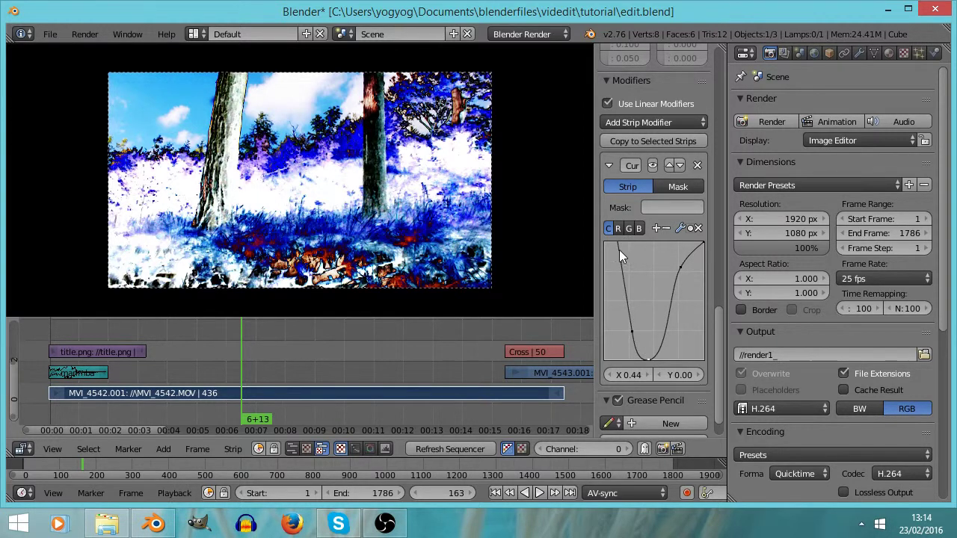
{"action": "left_click_drag", "start_coordinate": [621, 250], "coordinate": [606, 245]}
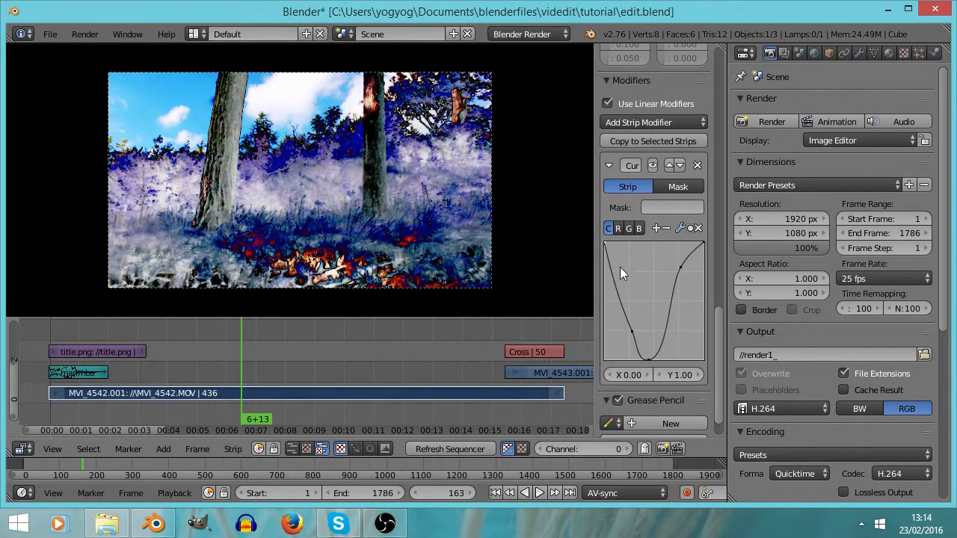
{"action": "left_click_drag", "start_coordinate": [618, 294], "coordinate": [642, 284]}
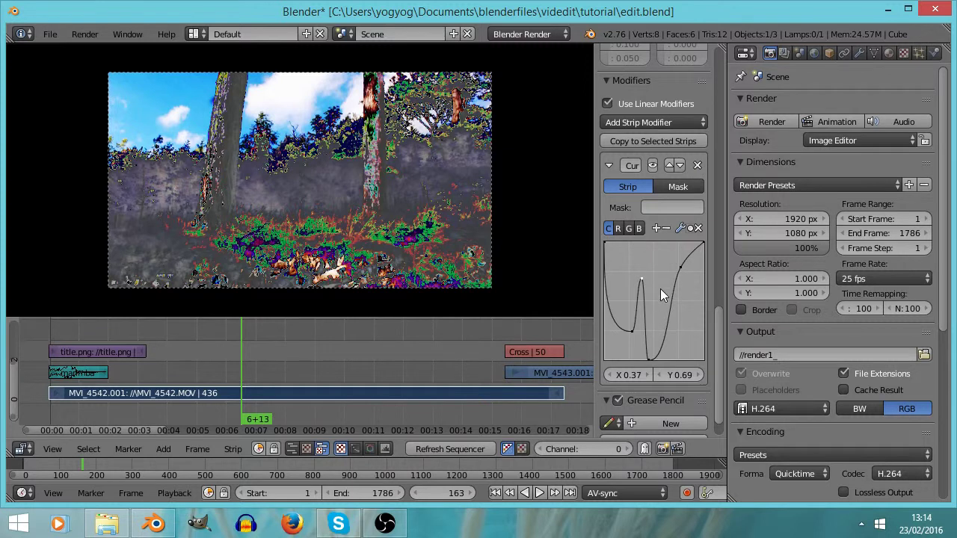
Delete the added curve points, then remove the Curves modifier from the clip
{"action": "left_click", "coordinate": [632, 332]}
{"action": "left_click", "coordinate": [699, 228]}
{"action": "left_click", "coordinate": [642, 280]}
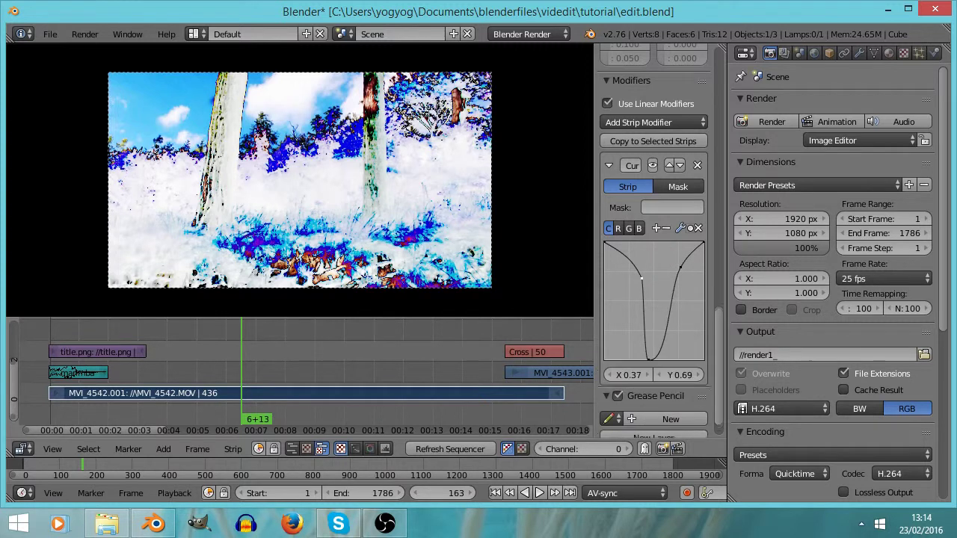
{"action": "left_click", "coordinate": [699, 228]}
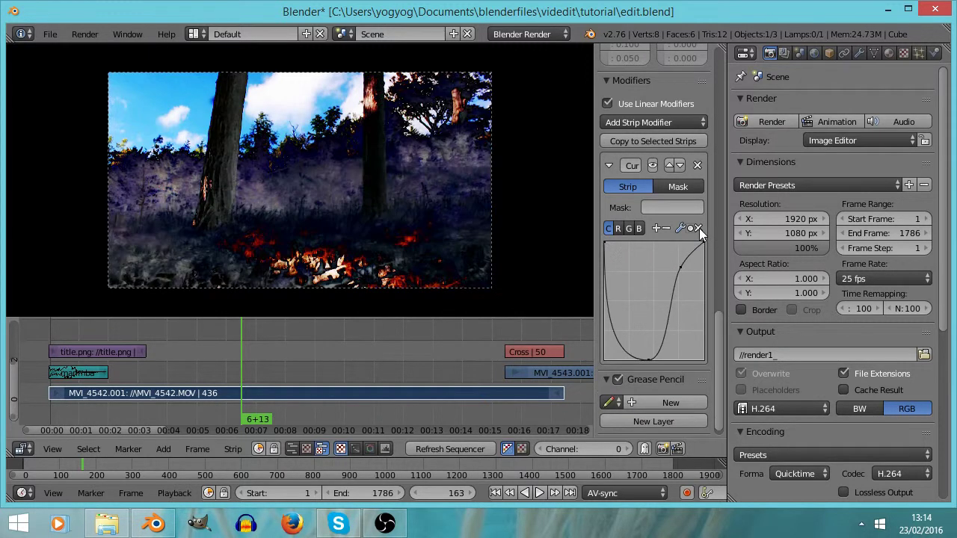
{"action": "left_click", "coordinate": [607, 243]}
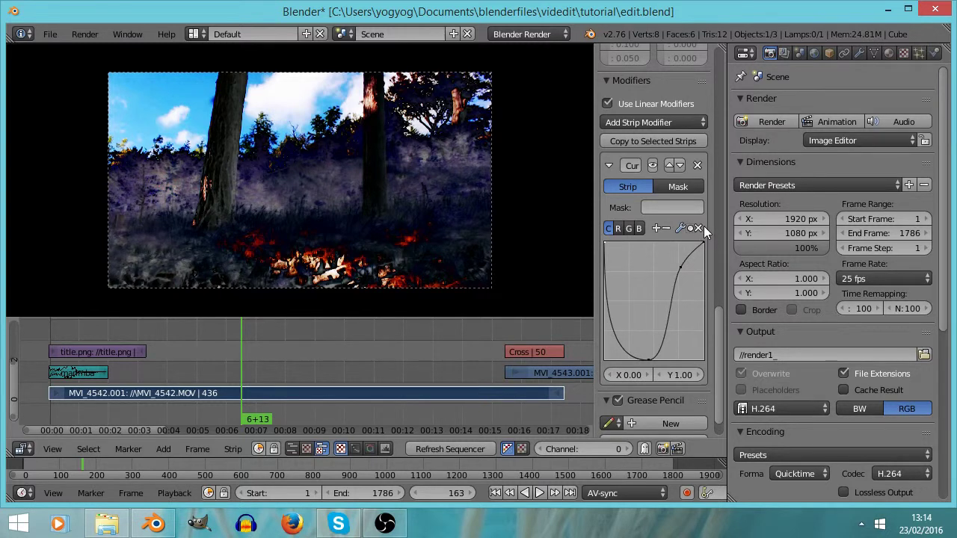
{"action": "left_click", "coordinate": [698, 166]}
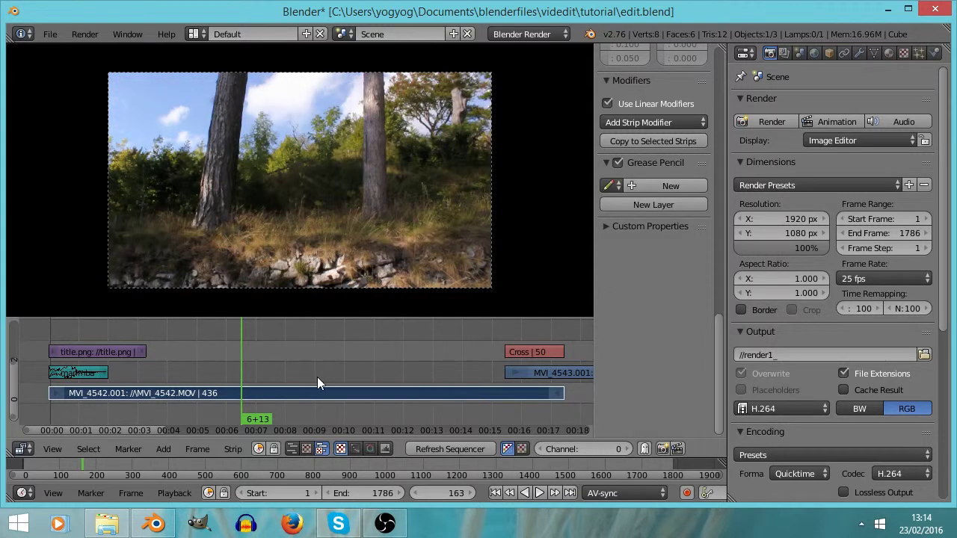
Put the playhead at frame 91 and add an Adjustment Layer effect strip there
{"action": "scroll", "coordinate": [658, 287], "scroll_direction": "up", "scroll_amount": 7}
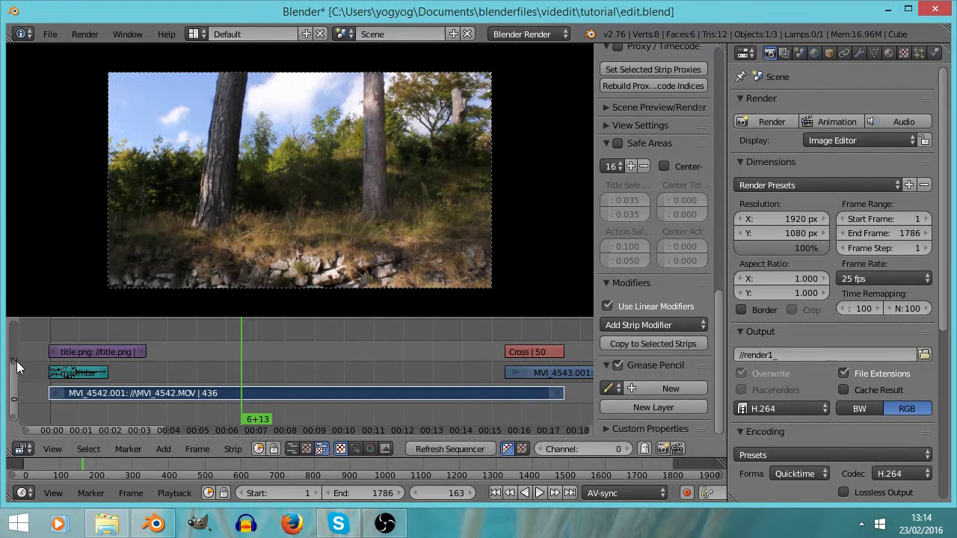
{"action": "left_click_drag", "start_coordinate": [17, 361], "coordinate": [156, 385]}
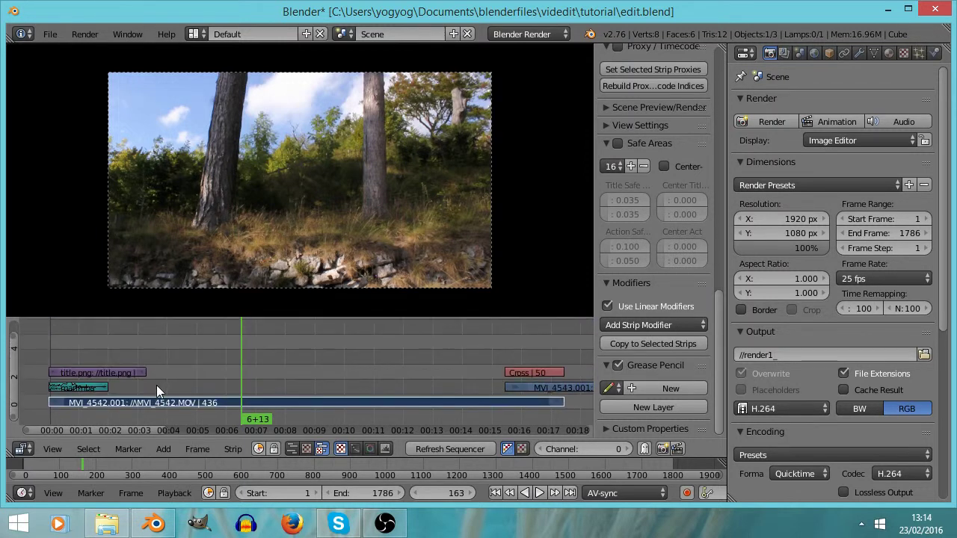
{"action": "left_click", "coordinate": [157, 385]}
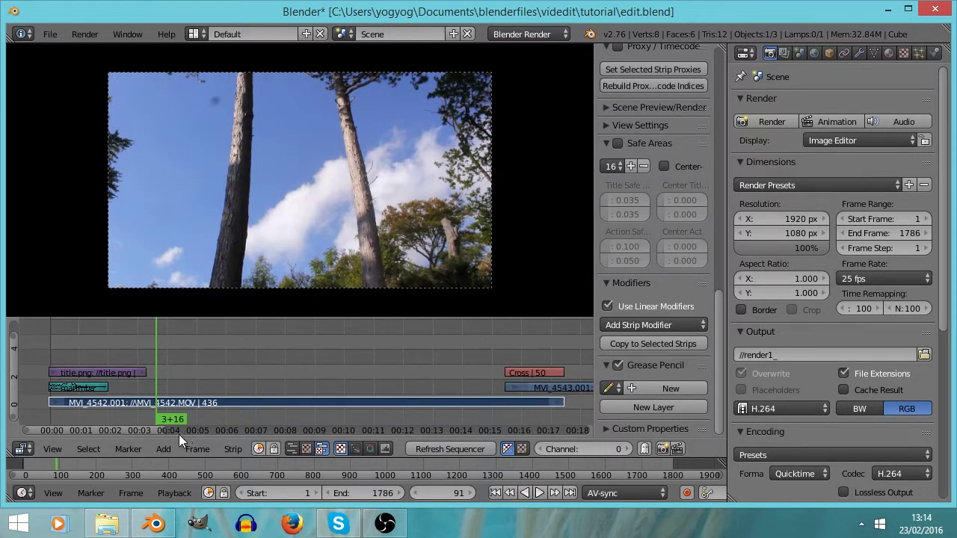
{"action": "left_click_drag", "start_coordinate": [164, 431], "coordinate": [592, 424]}
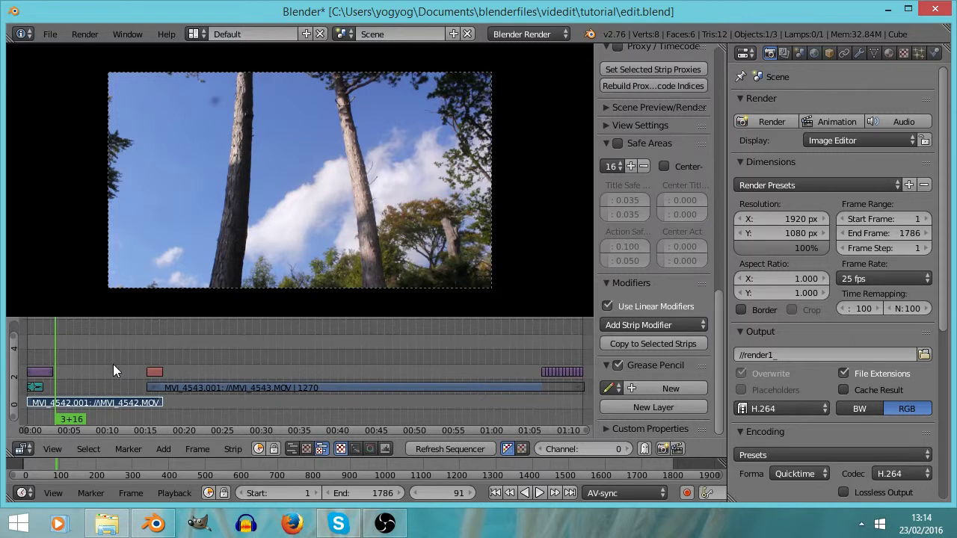
{"action": "left_click", "coordinate": [172, 446]}
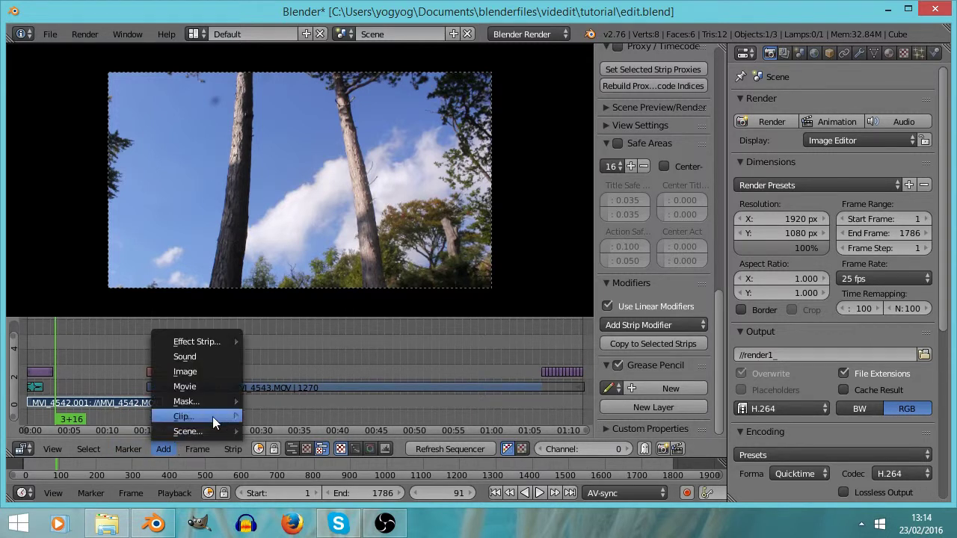
{"action": "mouse_move", "coordinate": [217, 344]}
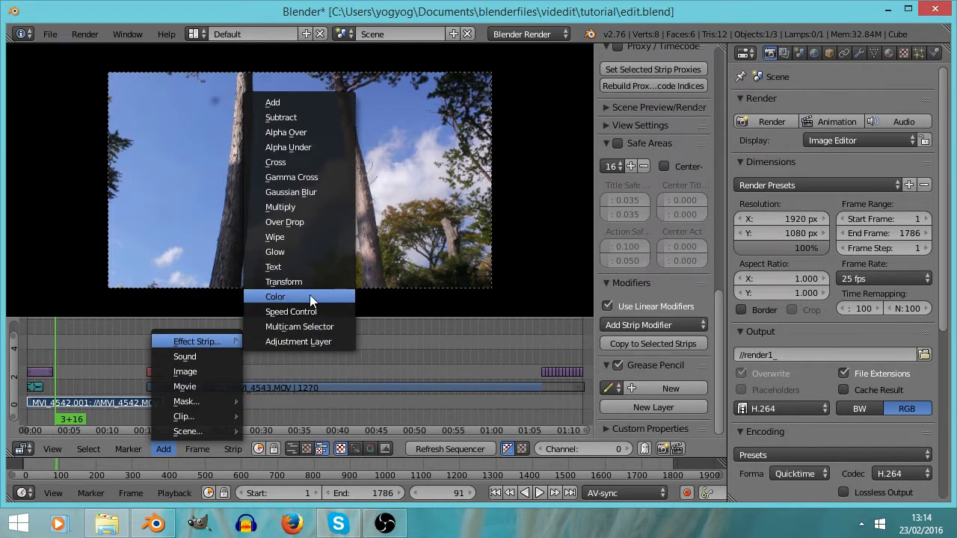
{"action": "left_click", "coordinate": [316, 342]}
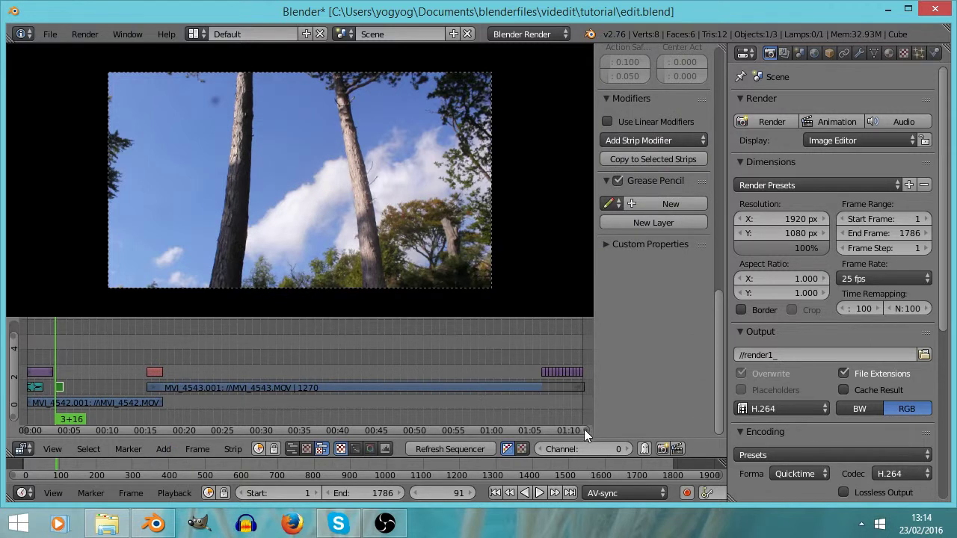
{"action": "left_click_drag", "start_coordinate": [588, 428], "coordinate": [88, 426]}
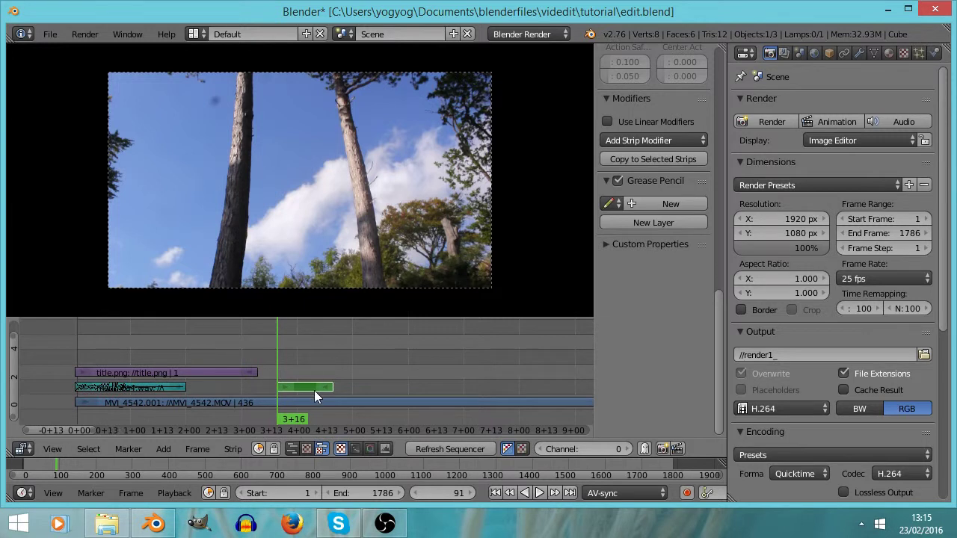
{"action": "key", "text": "g"}
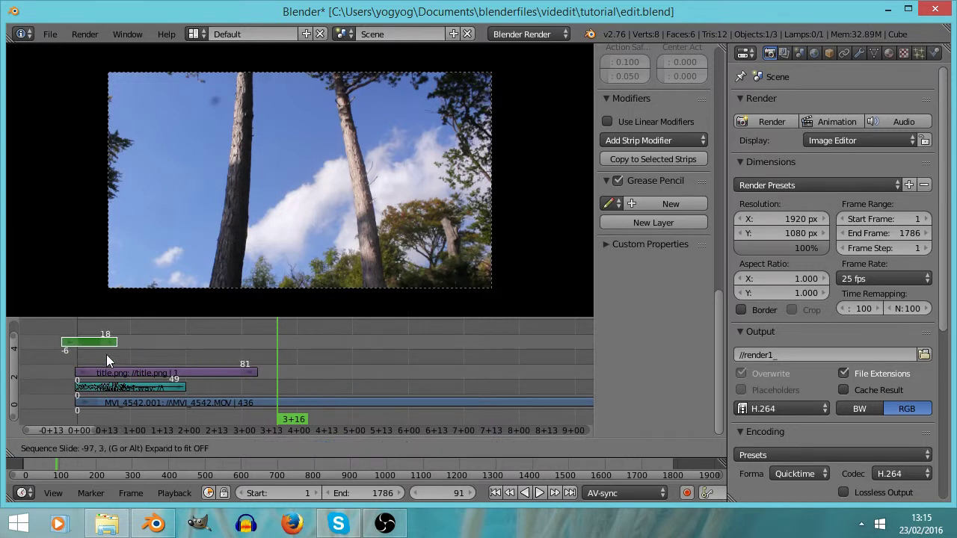
{"action": "left_click", "coordinate": [110, 357]}
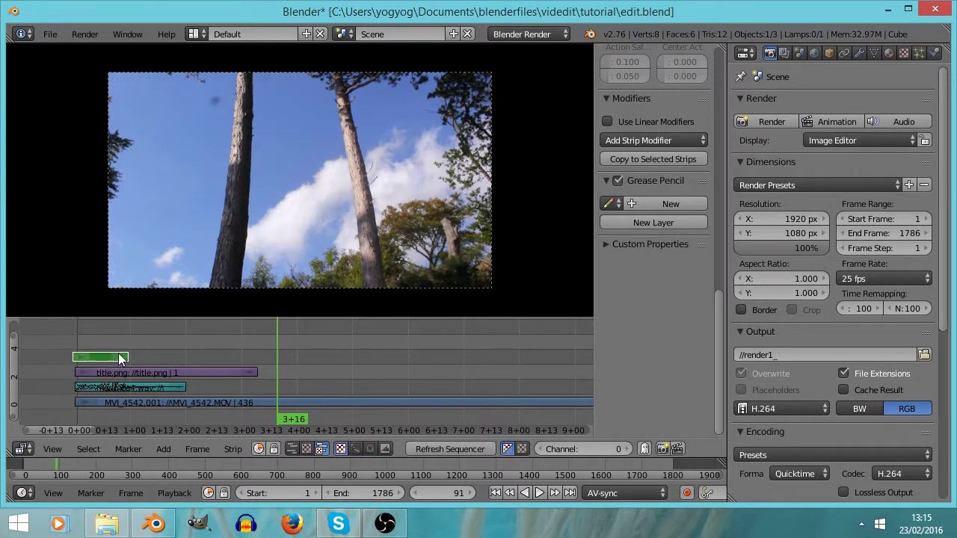
{"action": "key", "text": "g"}
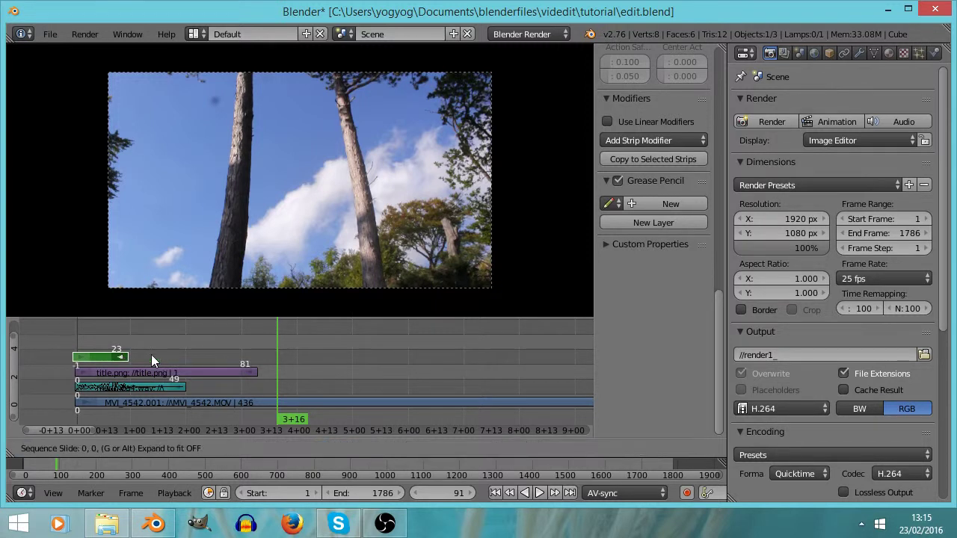
{"action": "left_click", "coordinate": [528, 356]}
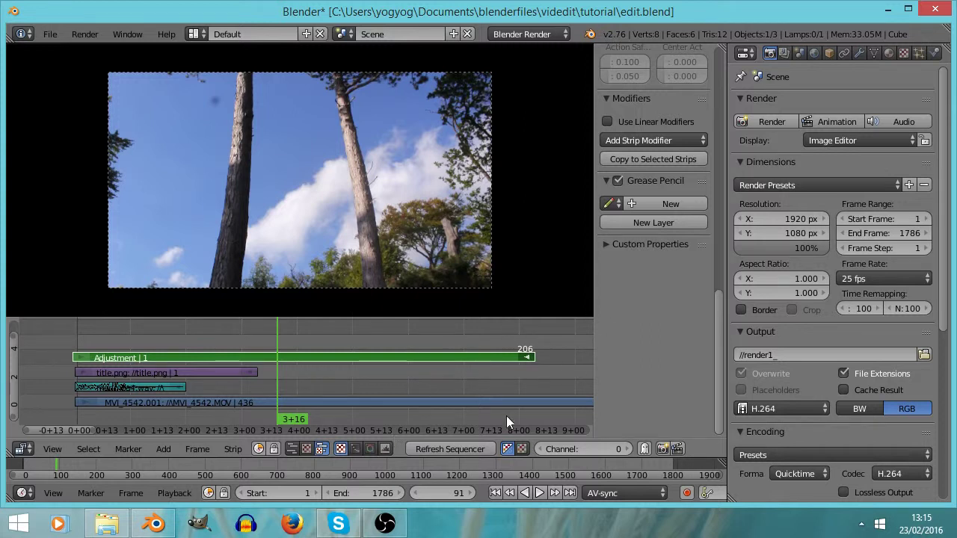
{"action": "key", "text": "Page_Up"}
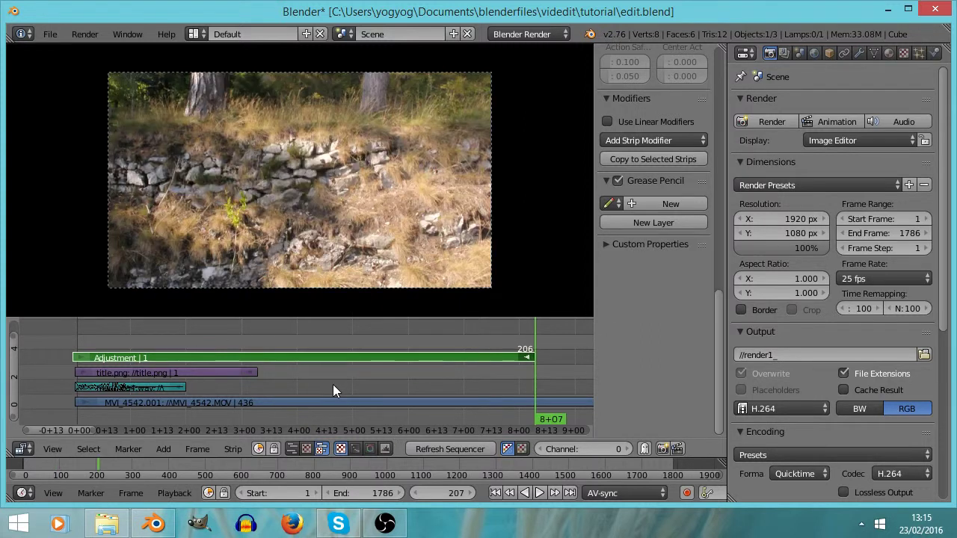
{"action": "key", "text": "Page_Up"}
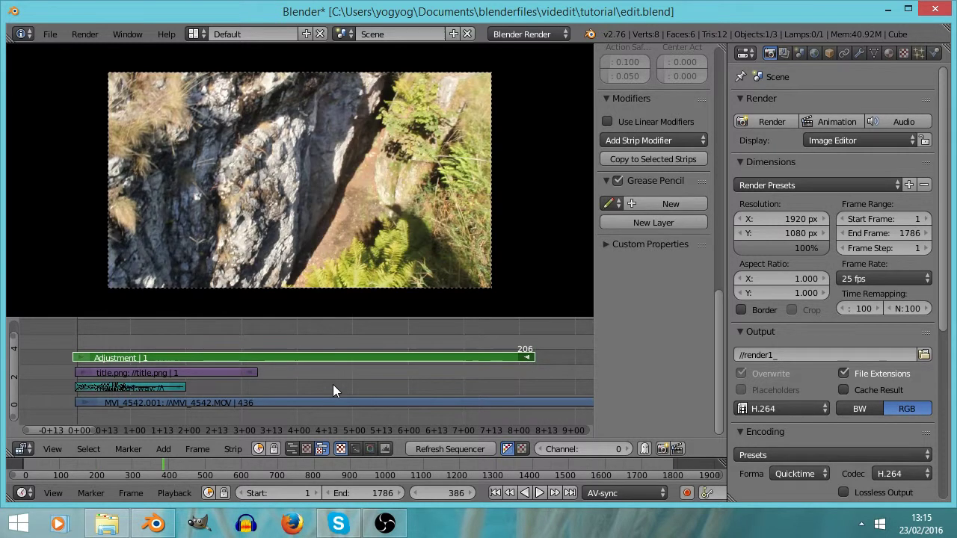
{"action": "key", "text": "Home"}
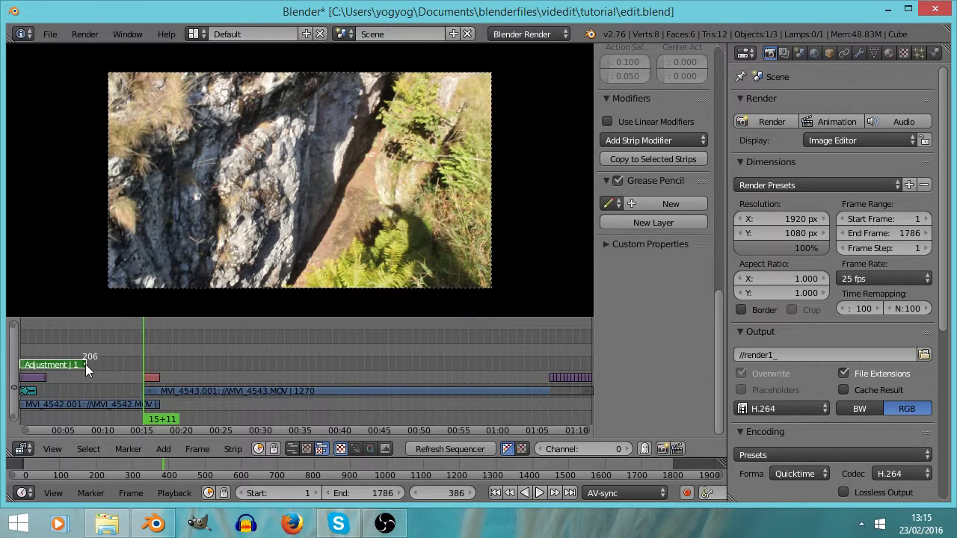
{"action": "key", "text": "g"}
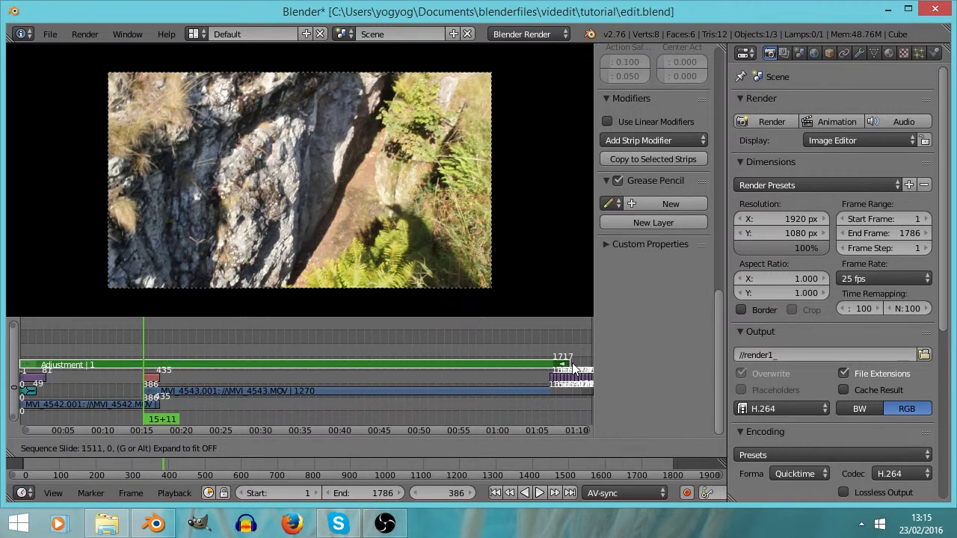
{"action": "left_click", "coordinate": [48, 362]}
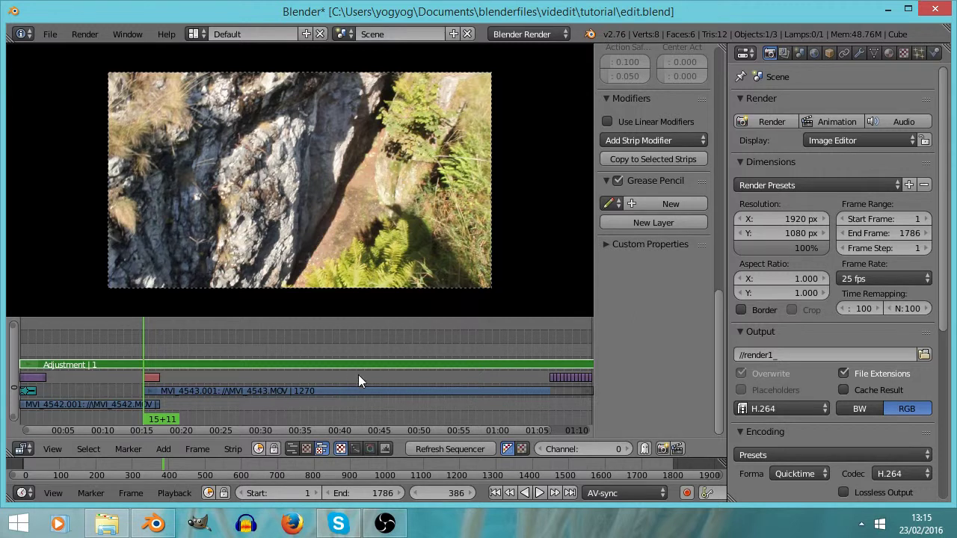
{"action": "scroll", "coordinate": [551, 429], "scroll_direction": "down", "scroll_amount": 3}
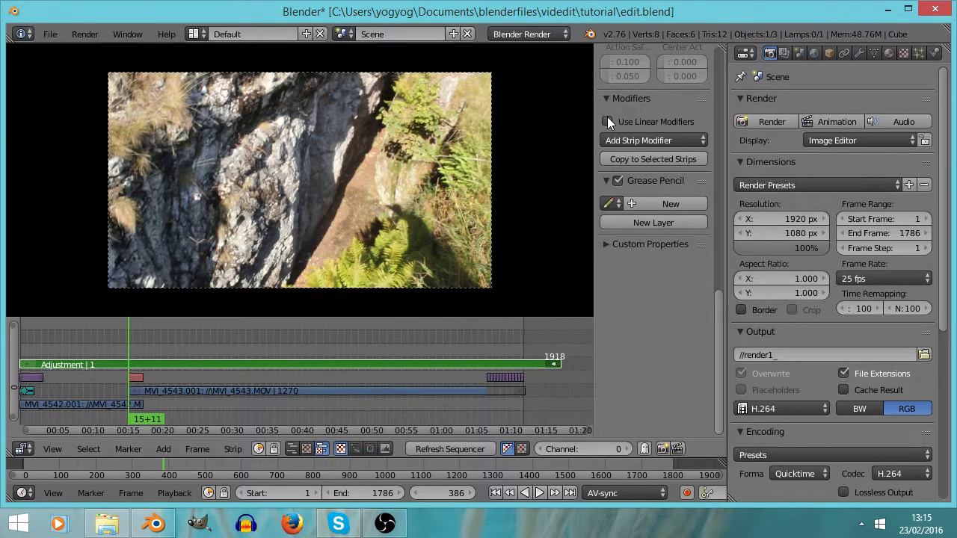
Add a Curves modifier to the Adjustment strip, moving the black point right and white point left
{"action": "left_click", "coordinate": [687, 141]}
{"action": "left_click", "coordinate": [648, 174]}
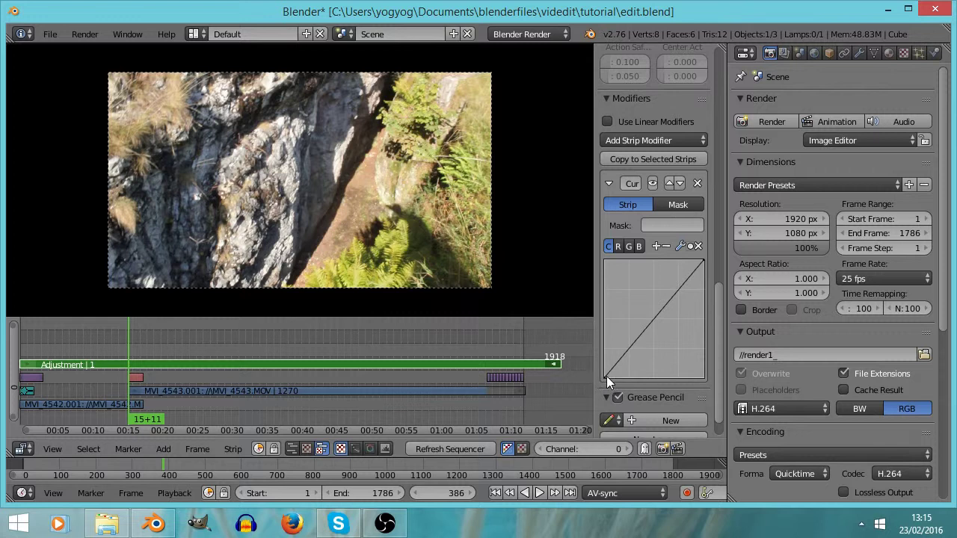
{"action": "left_click_drag", "start_coordinate": [605, 377], "coordinate": [629, 379]}
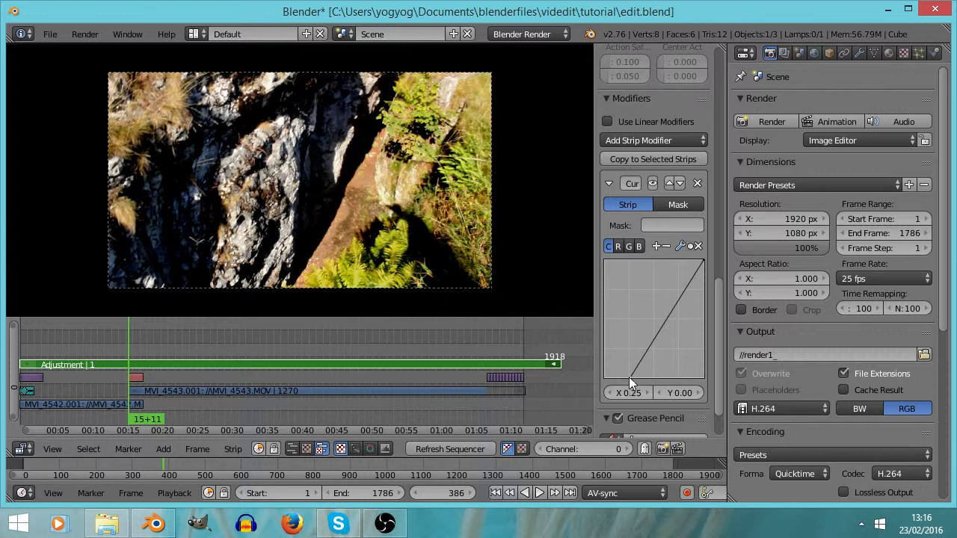
{"action": "left_click", "coordinate": [702, 261]}
{"action": "left_click_drag", "start_coordinate": [702, 262], "coordinate": [680, 259]}
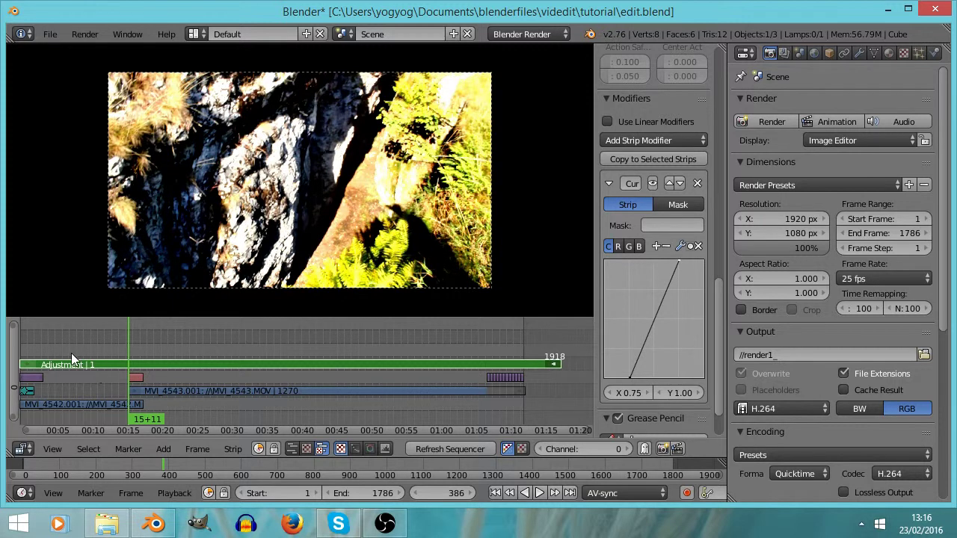
Play back and check the contrast boost at frames 399, 970 and 1453
{"action": "left_click", "coordinate": [71, 353]}
{"action": "key", "text": "alt+a"}
{"action": "key", "text": "alt+a"}
{"action": "left_click", "coordinate": [122, 354]}
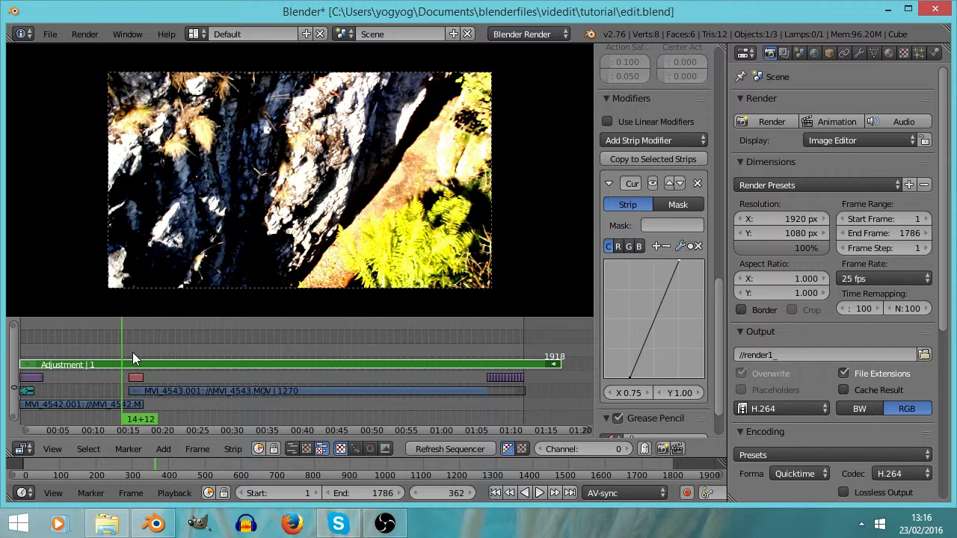
{"action": "left_click", "coordinate": [133, 353]}
{"action": "left_click", "coordinate": [293, 356]}
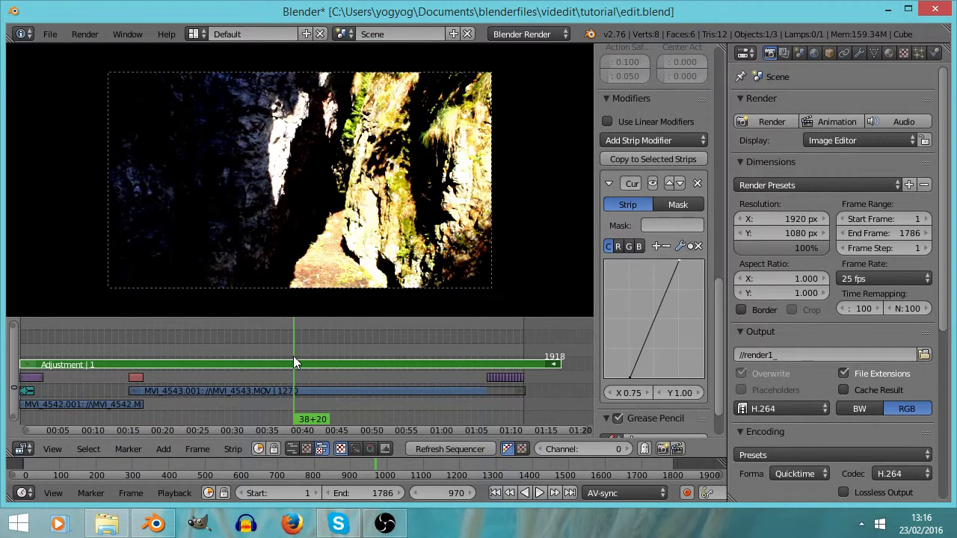
{"action": "left_click", "coordinate": [429, 356]}
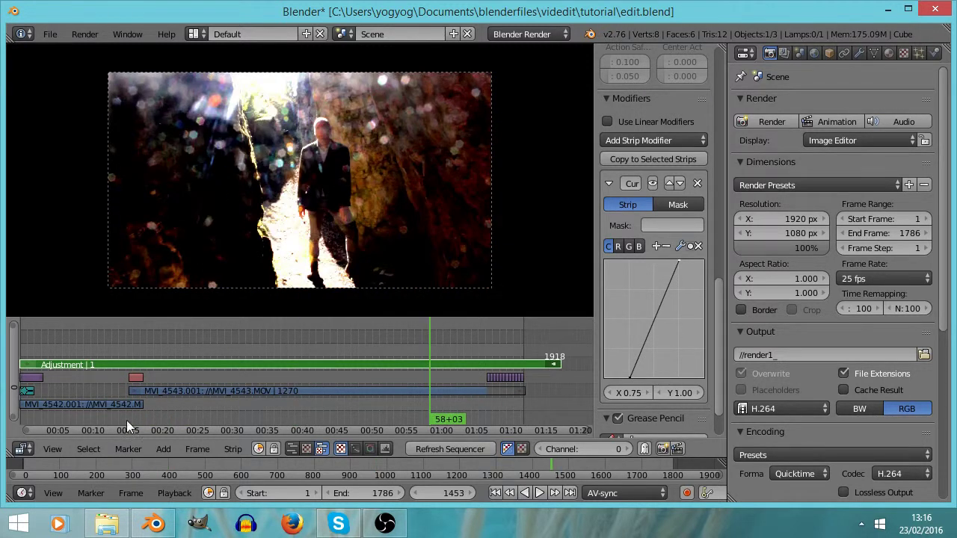
{"action": "left_click_drag", "start_coordinate": [721, 310], "coordinate": [740, 182]}
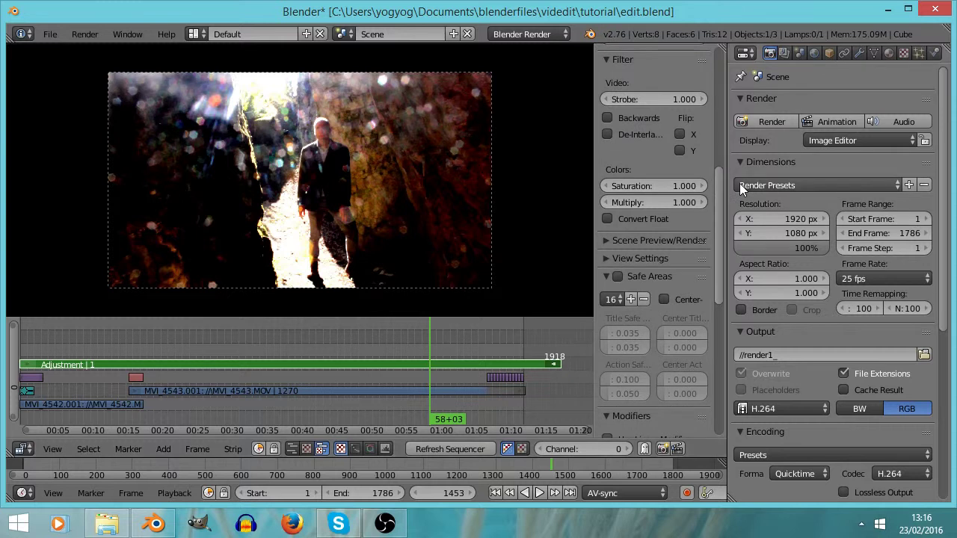
Set the Adjustment strip's saturation to 0 for a black-and-white look
{"action": "left_click", "coordinate": [656, 185]}
{"action": "type", "text": "0"}
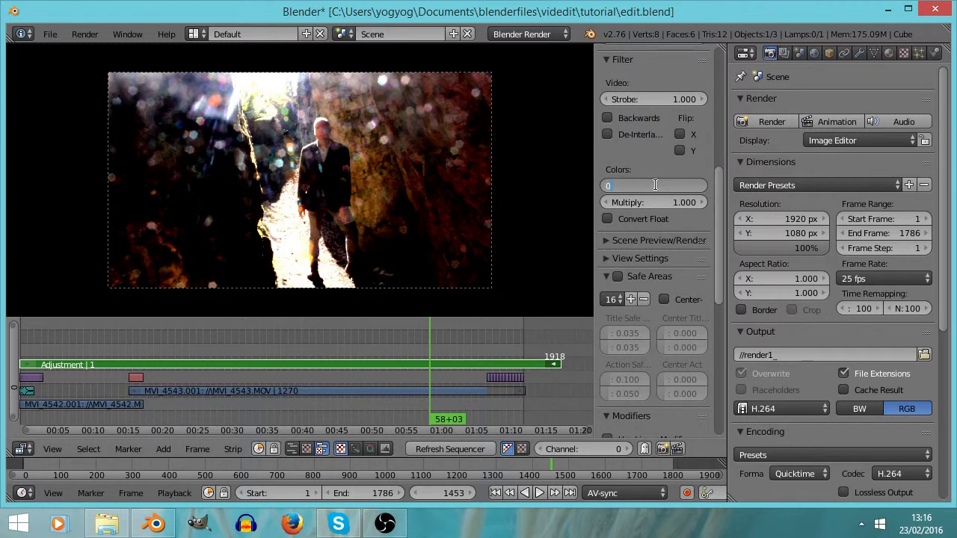
{"action": "key", "text": "Return"}
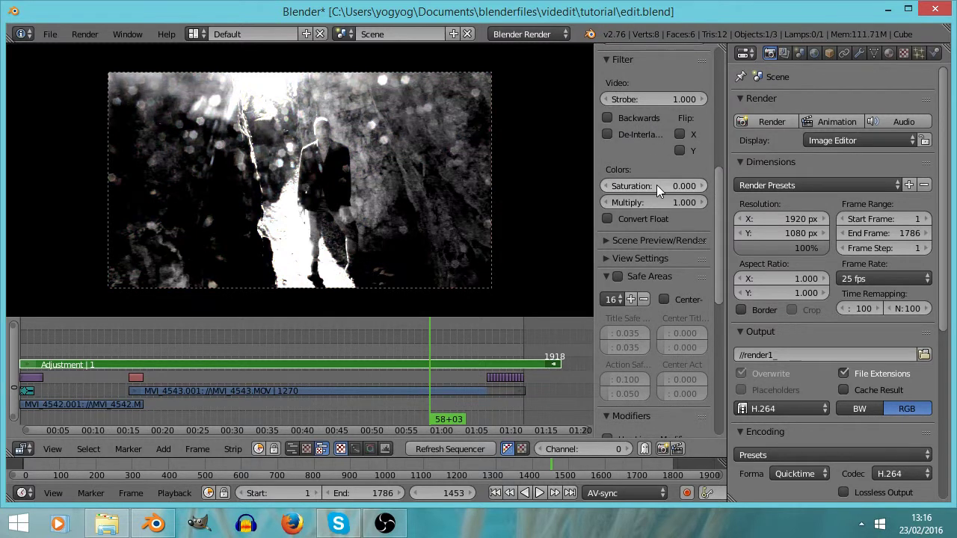
Check the grayscale look at frames 194, 431, 1163 and 1625, then erase the Adjustment strip
{"action": "left_click", "coordinate": [75, 335]}
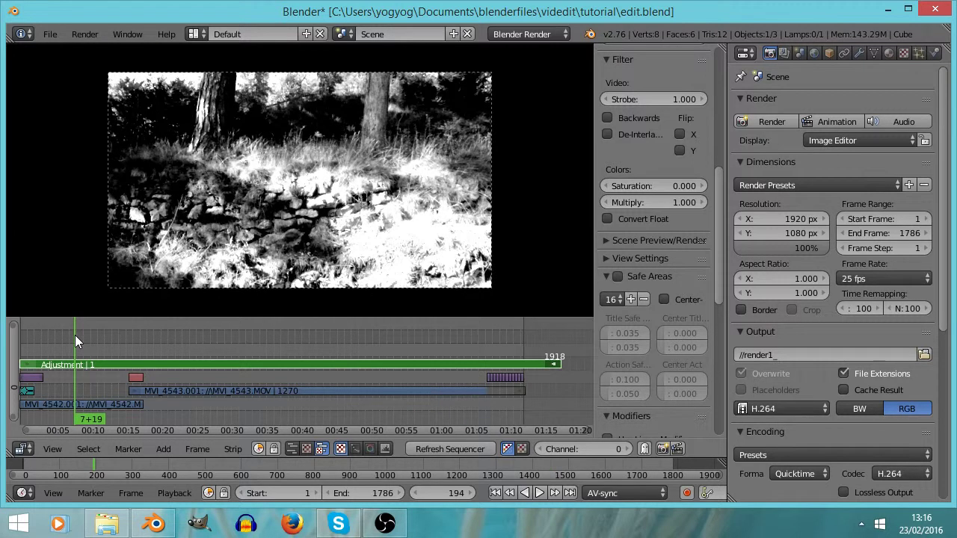
{"action": "left_click", "coordinate": [141, 342]}
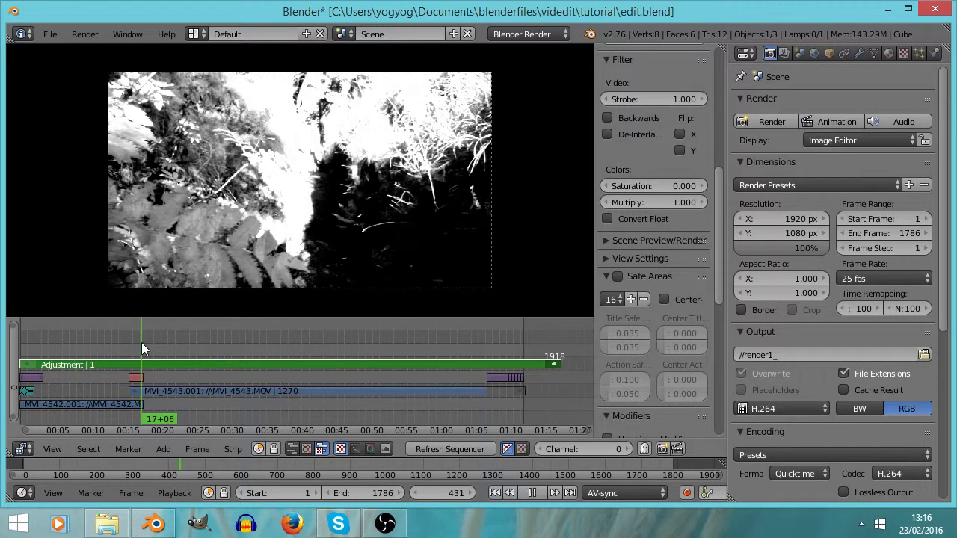
{"action": "left_click", "coordinate": [348, 337]}
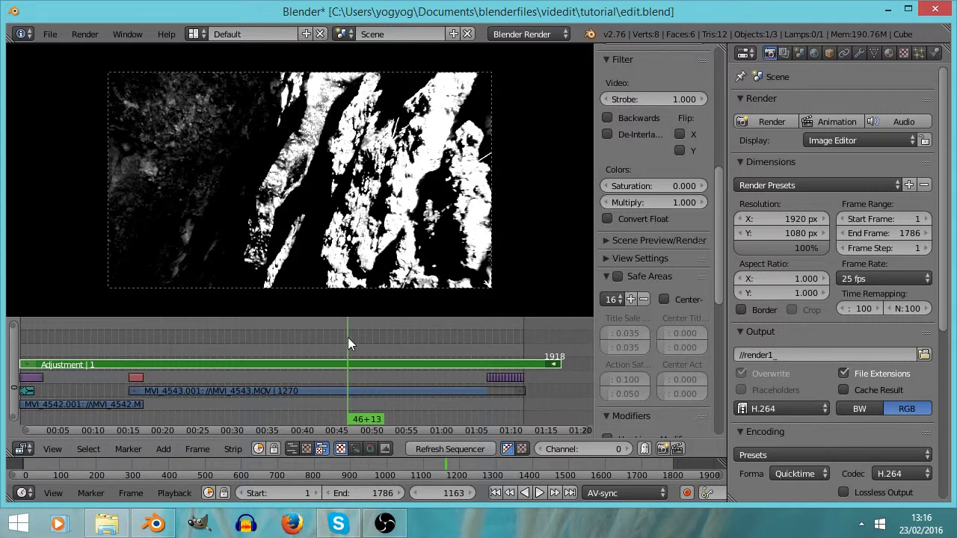
{"action": "left_click", "coordinate": [478, 344]}
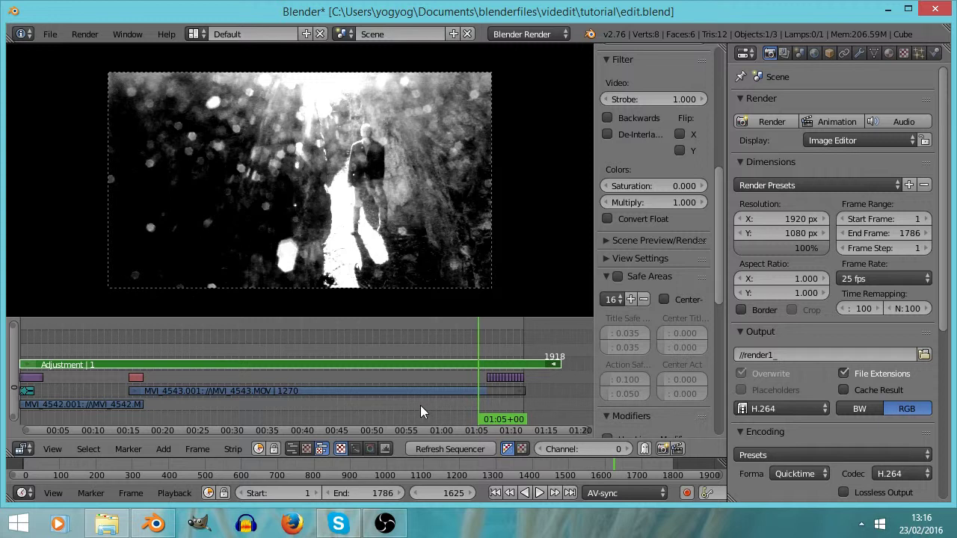
{"action": "key", "text": "x"}
{"action": "left_click", "coordinate": [398, 366]}
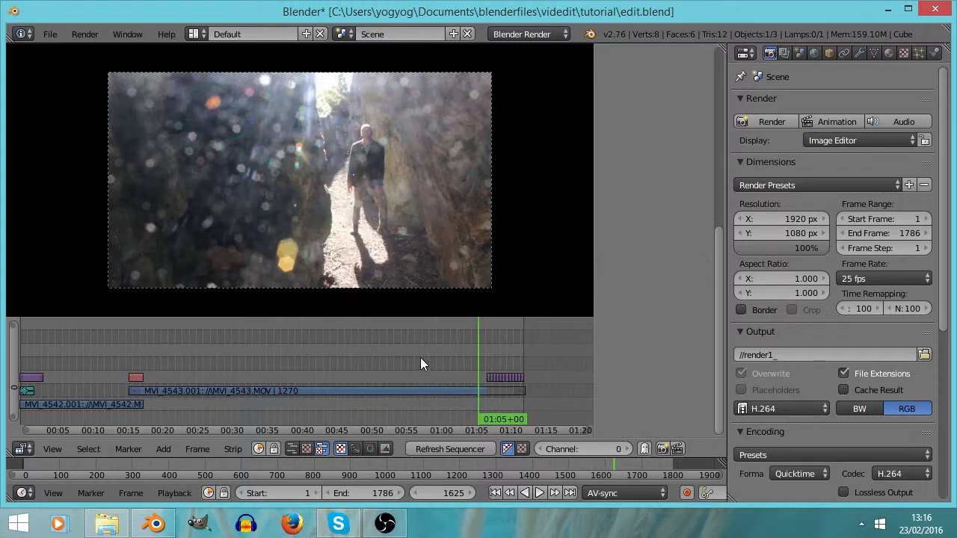
Add a Text effect strip and move it to start at frame 1383
{"action": "key", "text": "shift+a"}
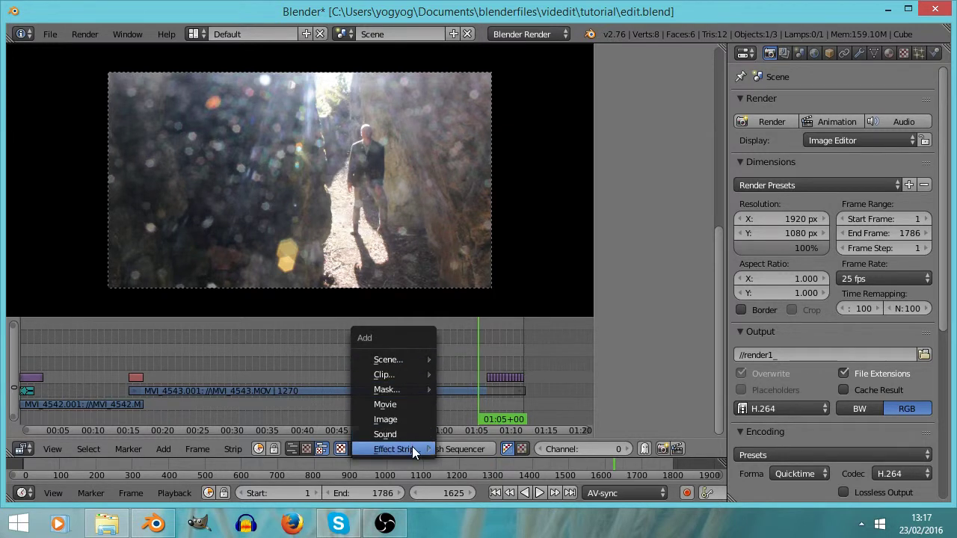
{"action": "mouse_move", "coordinate": [412, 449]}
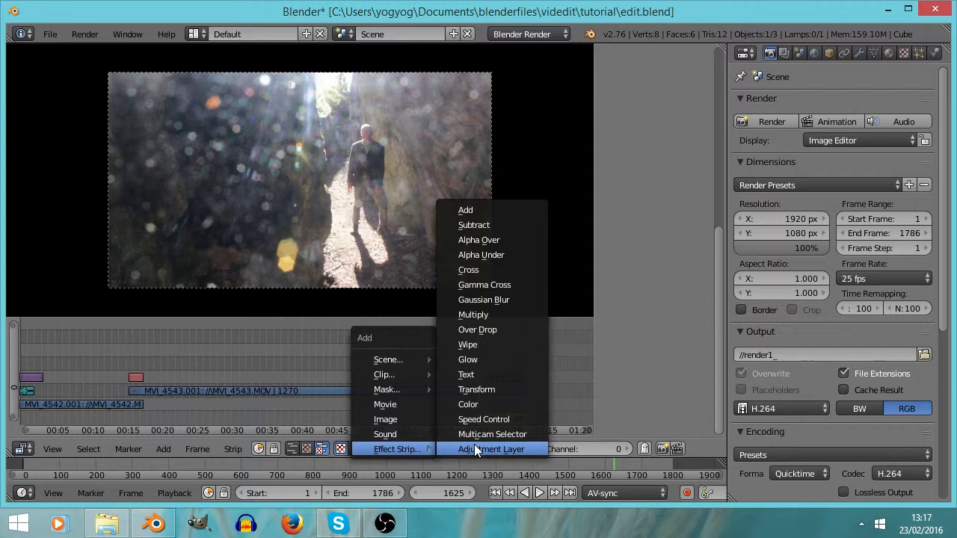
{"action": "left_click", "coordinate": [468, 375]}
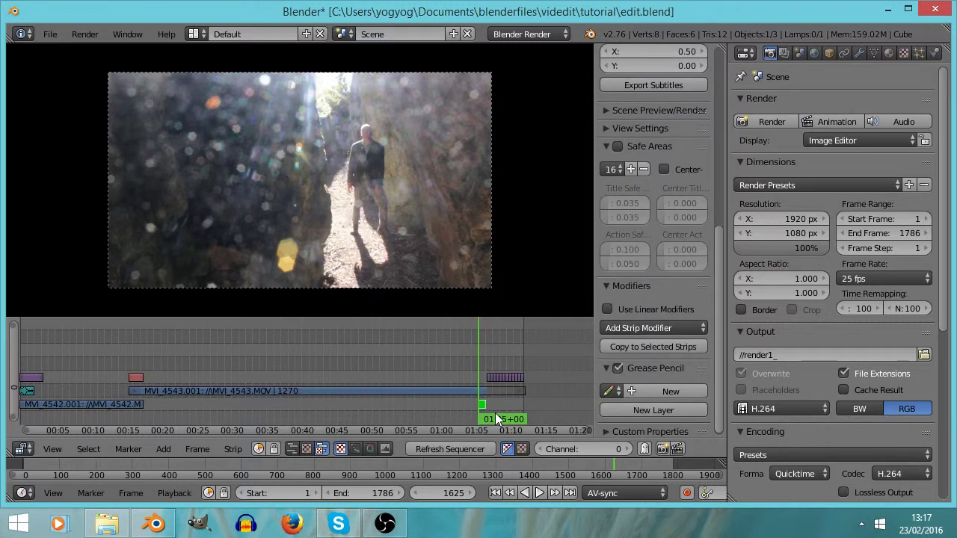
{"action": "key", "text": "g"}
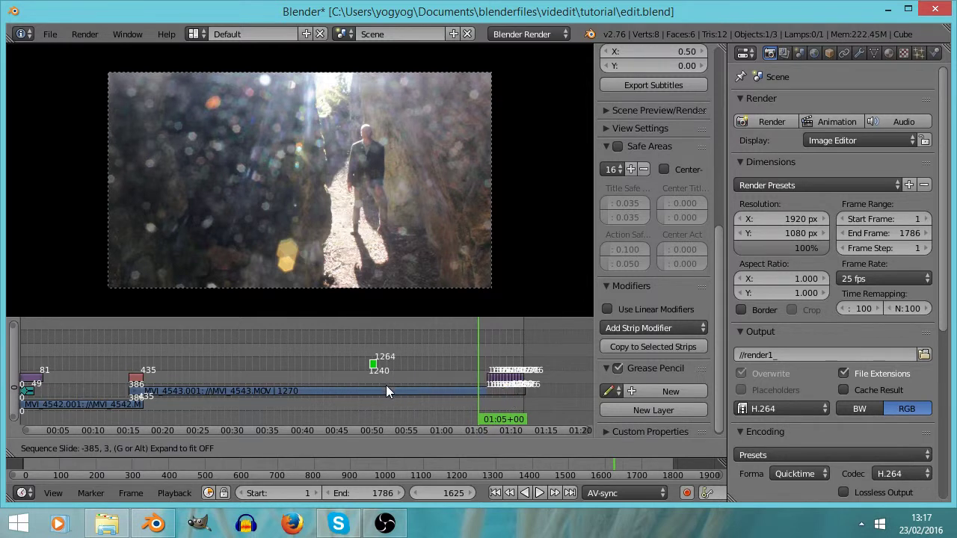
{"action": "left_click", "coordinate": [427, 390]}
Extend the Text strip's end to frame 1571
{"action": "left_click", "coordinate": [415, 352]}
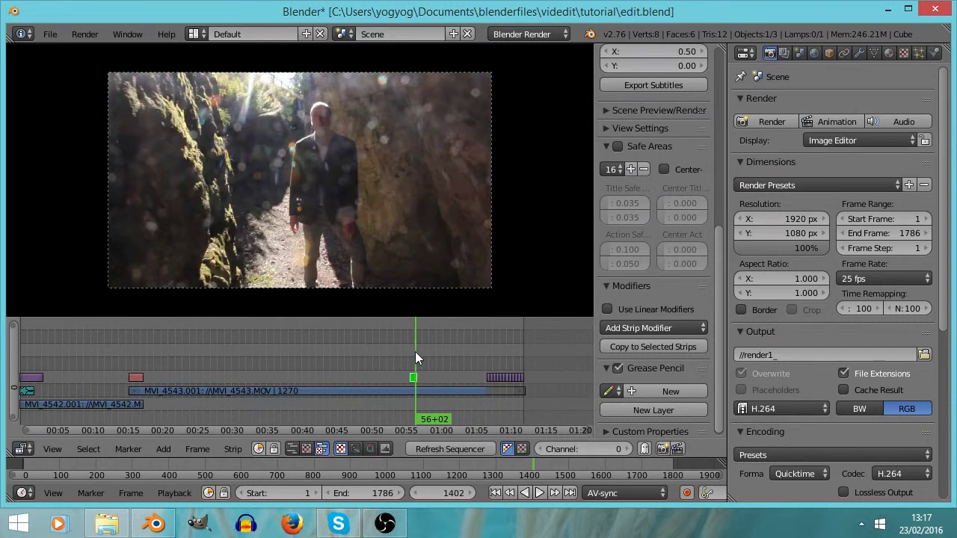
{"action": "scroll", "coordinate": [415, 351], "scroll_direction": "up", "scroll_amount": 4}
{"action": "scroll", "coordinate": [415, 352], "scroll_direction": "up", "scroll_amount": 3}
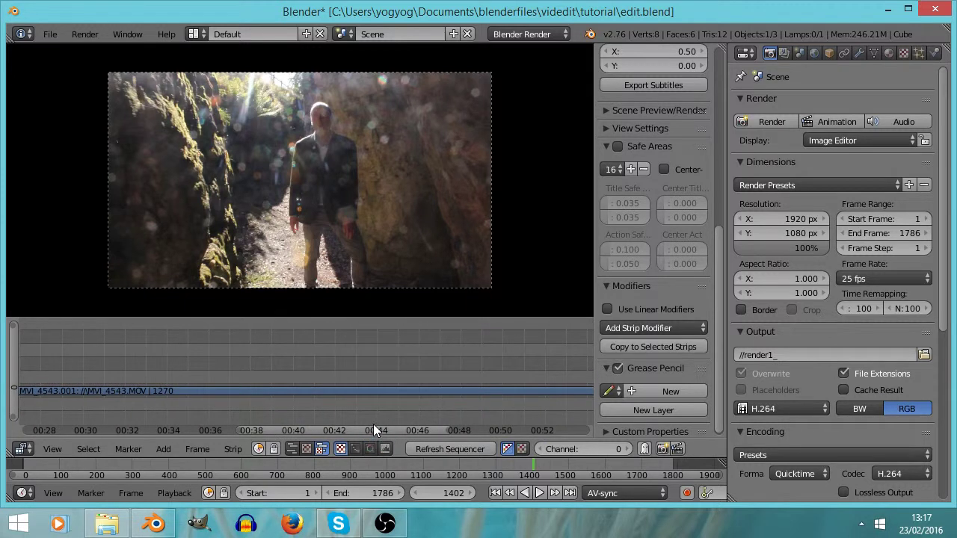
{"action": "scroll", "coordinate": [372, 428], "scroll_direction": "right", "scroll_amount": 5, "text": "ctrl"}
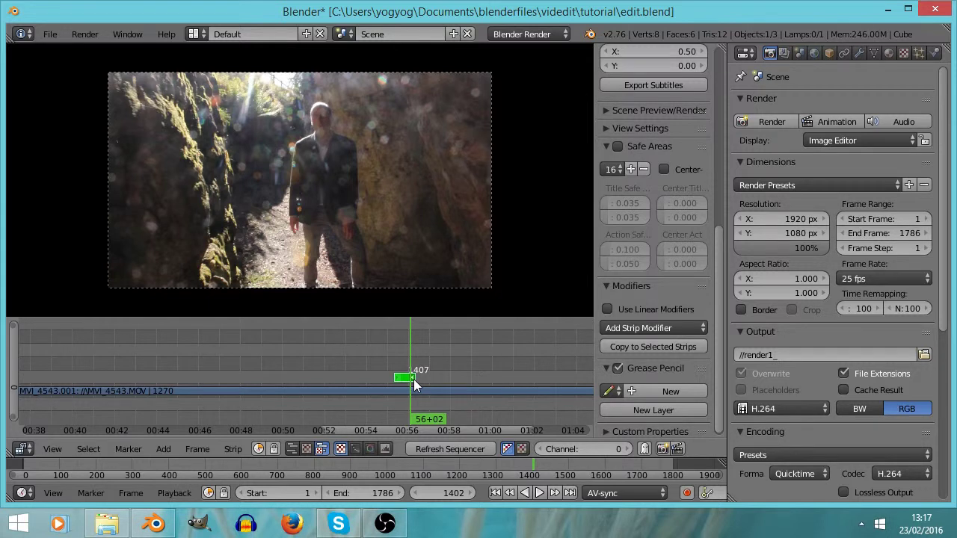
{"action": "key", "text": "g"}
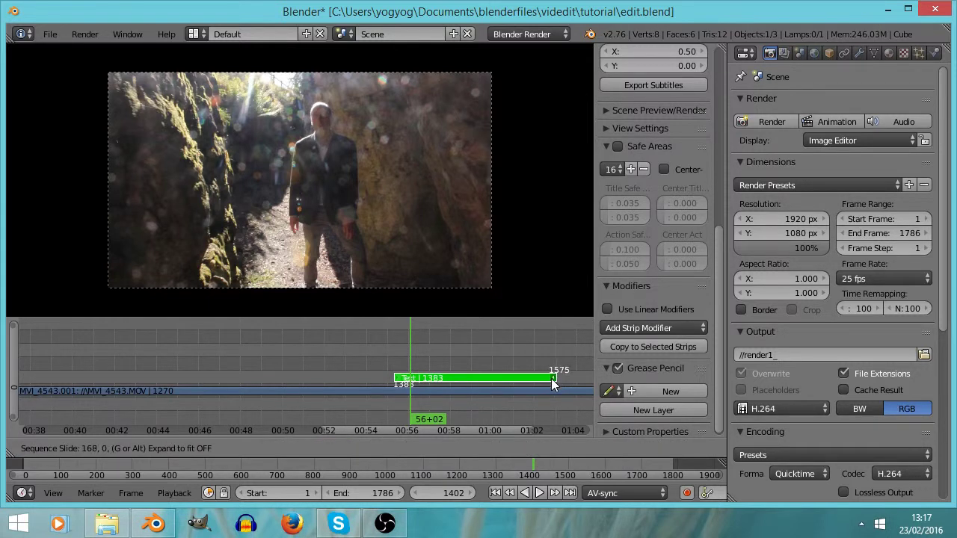
{"action": "left_click", "coordinate": [552, 376]}
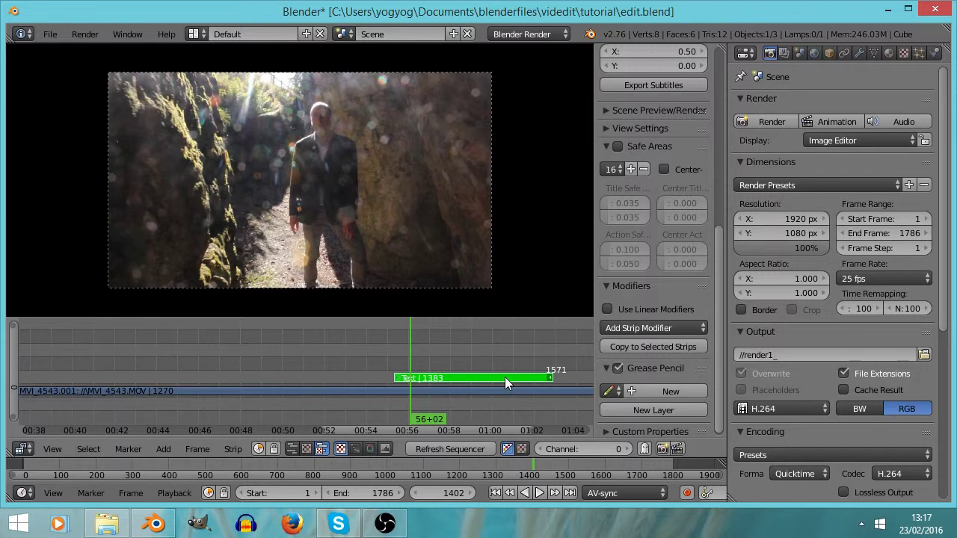
Turn on the title's drop shadow and set its text size to 100
{"action": "scroll", "coordinate": [719, 82], "scroll_direction": "up", "scroll_amount": 10}
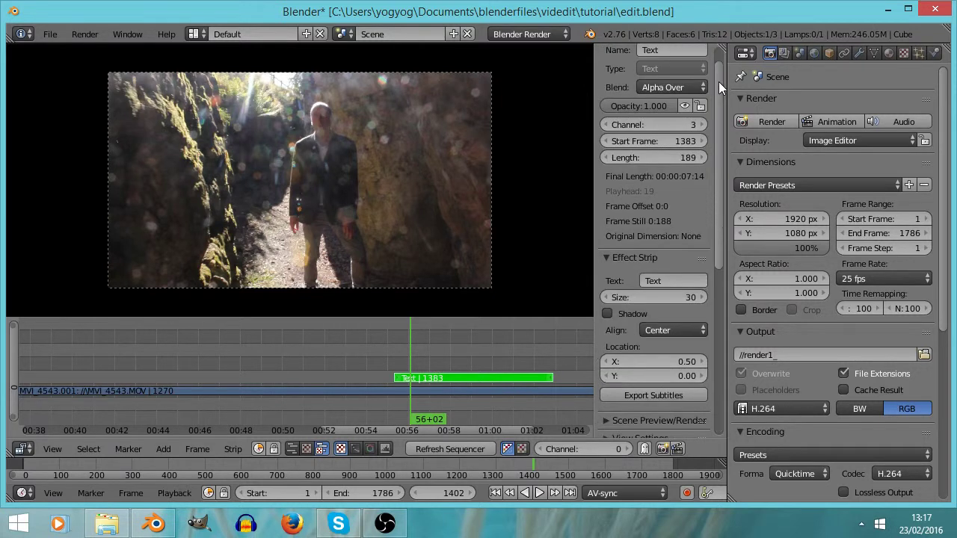
{"action": "left_click_drag", "start_coordinate": [718, 81], "coordinate": [719, 116]}
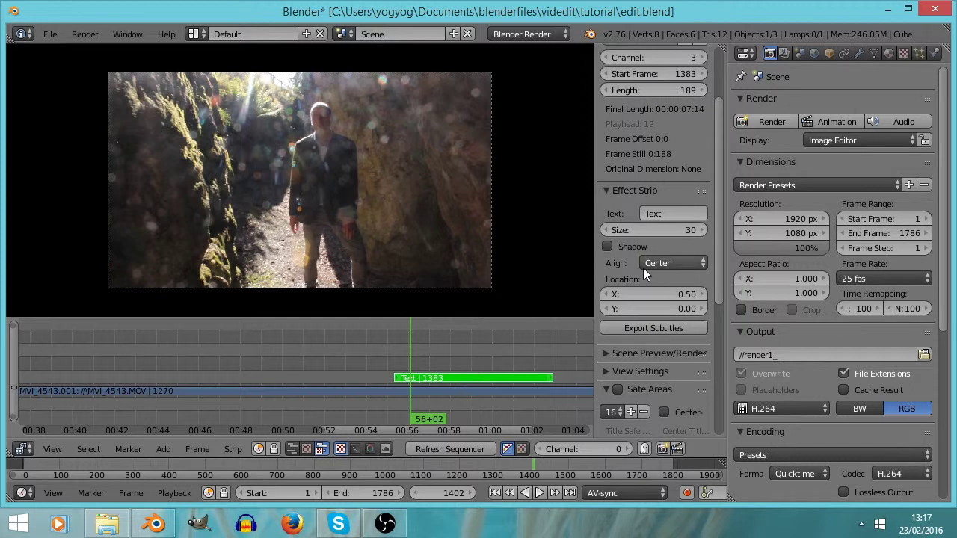
{"action": "left_click", "coordinate": [608, 246]}
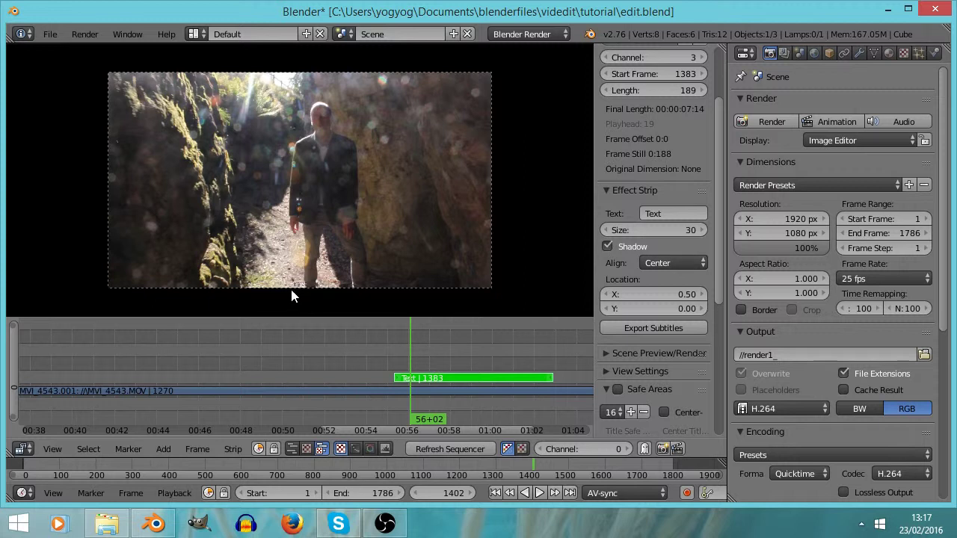
{"action": "left_click_drag", "start_coordinate": [641, 227], "coordinate": [790, 229]}
{"action": "left_click", "coordinate": [658, 225]}
{"action": "type", "text": "50"}
{"action": "key", "text": "Return"}
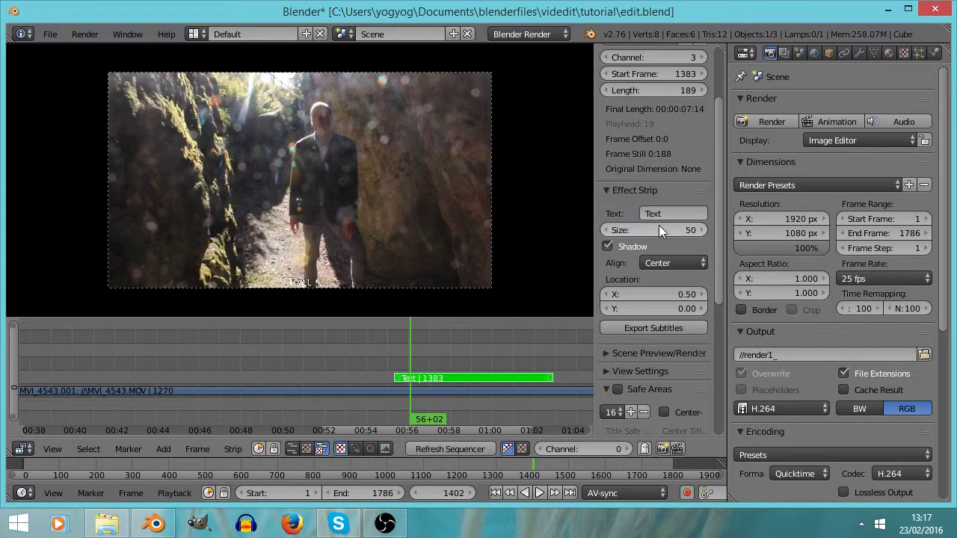
{"action": "left_click", "coordinate": [659, 225]}
{"action": "type", "text": "100"}
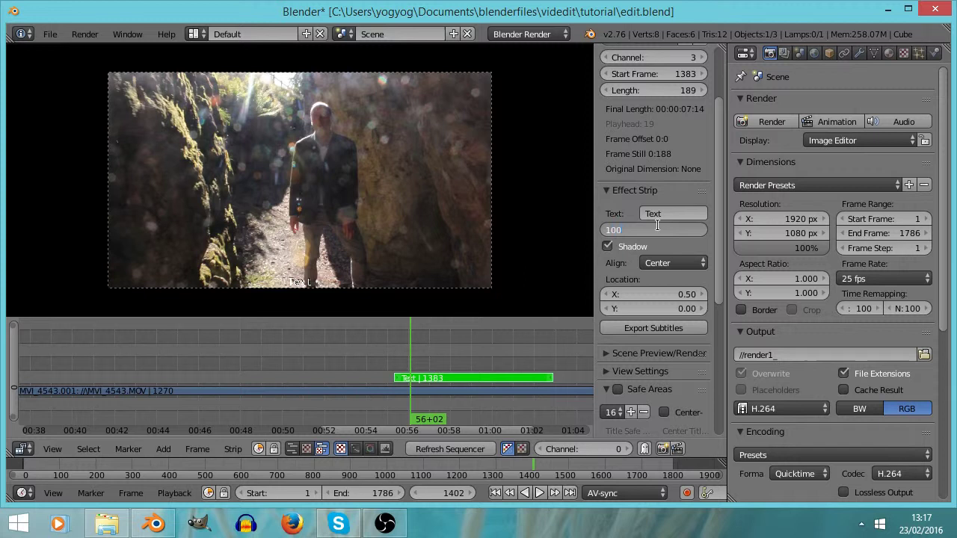
{"action": "key", "text": "Return"}
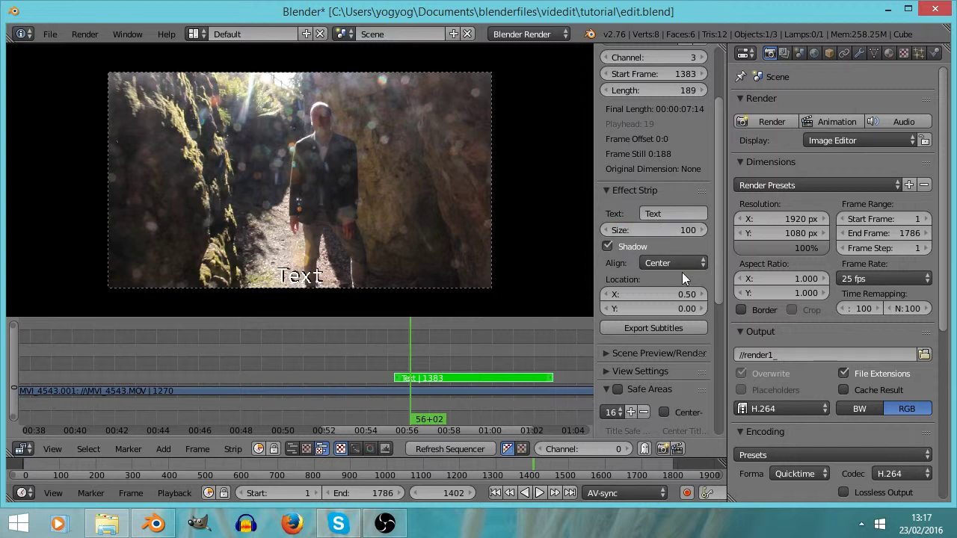
Replace the placeholder title wording with the person's full name
{"action": "left_click", "coordinate": [656, 261]}
{"action": "left_click", "coordinate": [666, 213]}
{"action": "type", "text": "Mark"}
{"action": "type", "text": " Gwynn"}
{"action": "type", "text": "e Jon"}
{"action": "type", "text": "es"}
{"action": "key", "text": "Return"}
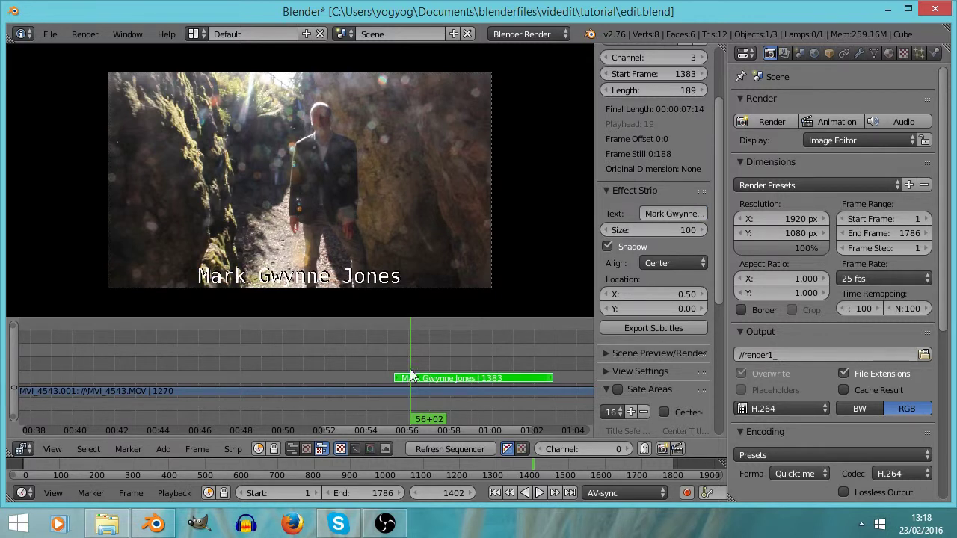
{"action": "left_click", "coordinate": [466, 360]}
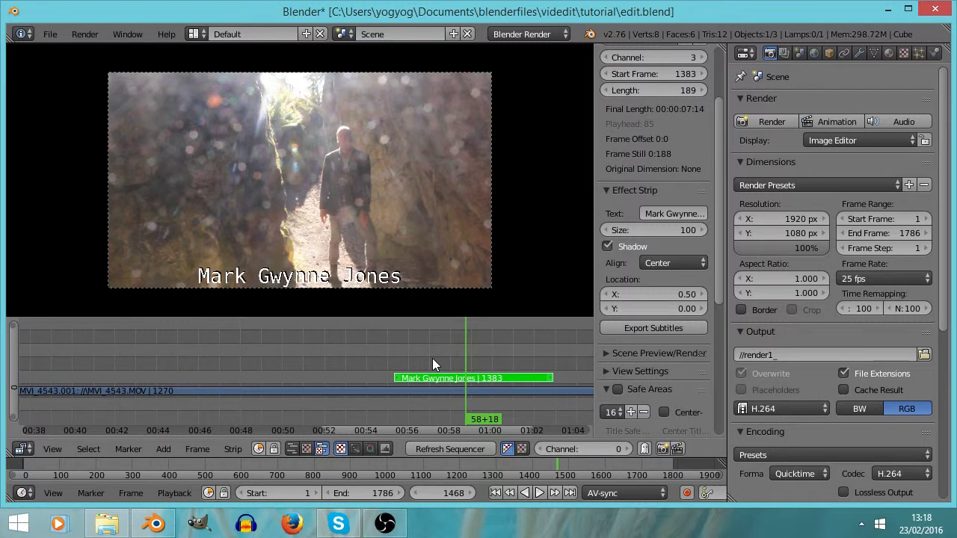
{"action": "left_click", "coordinate": [611, 244]}
{"action": "left_click", "coordinate": [611, 244]}
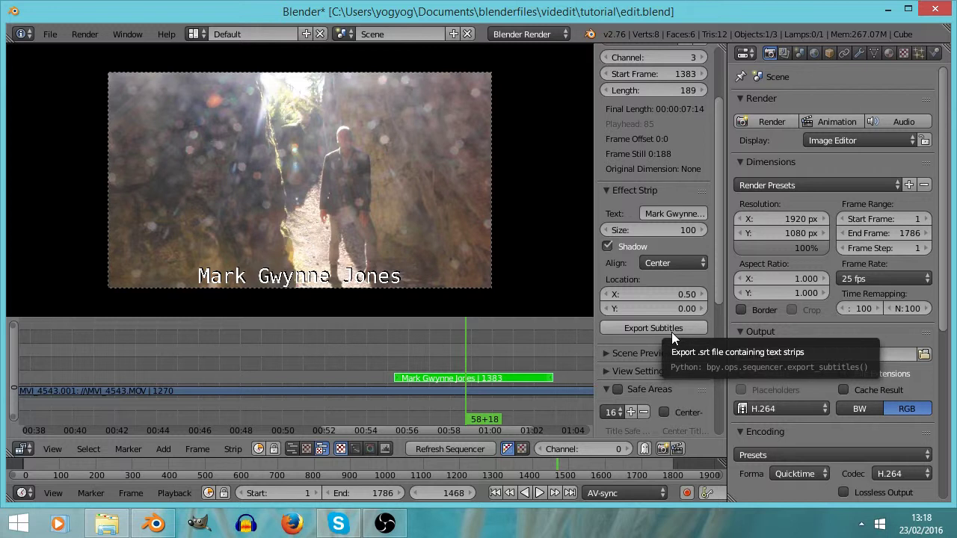
{"action": "left_click", "coordinate": [508, 363]}
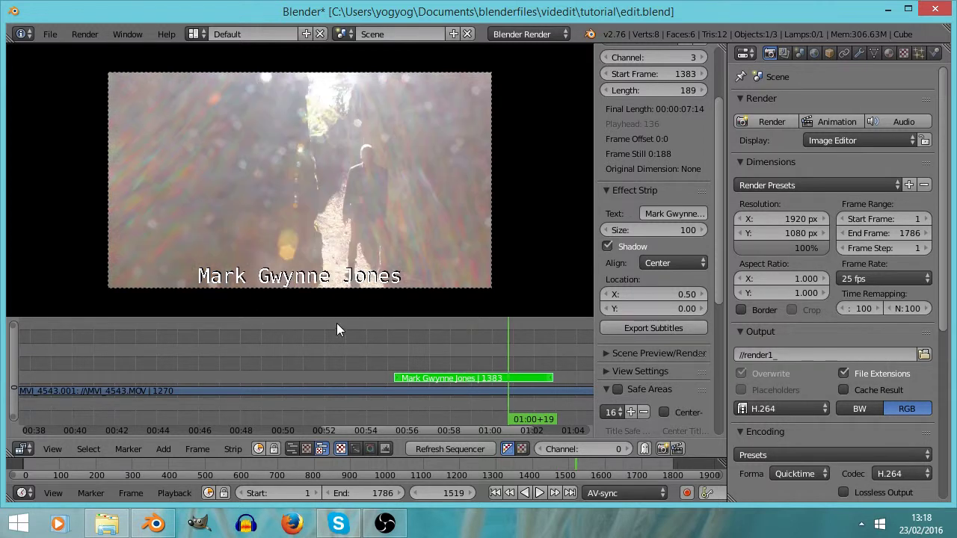
{"action": "left_click", "coordinate": [400, 357]}
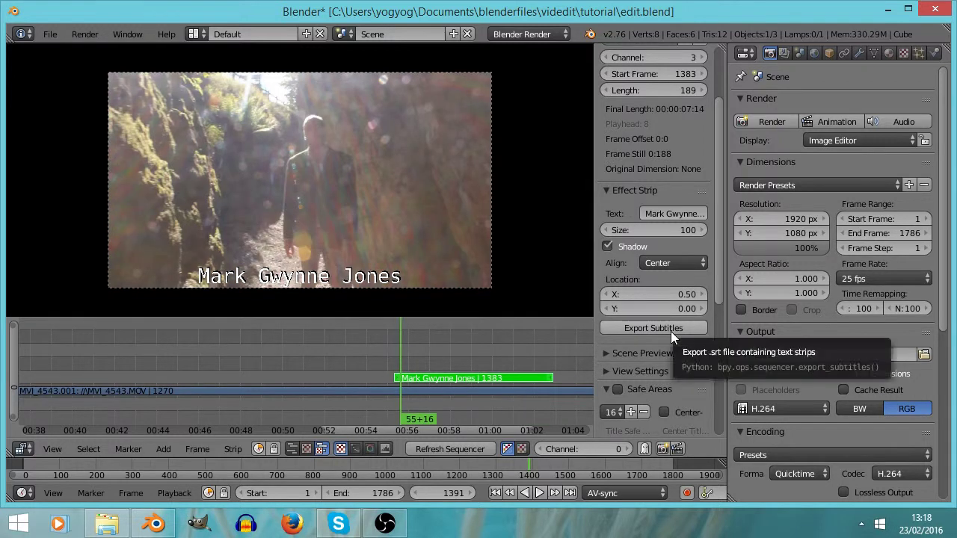
{"action": "scroll", "coordinate": [514, 397], "scroll_direction": "down", "scroll_amount": 5}
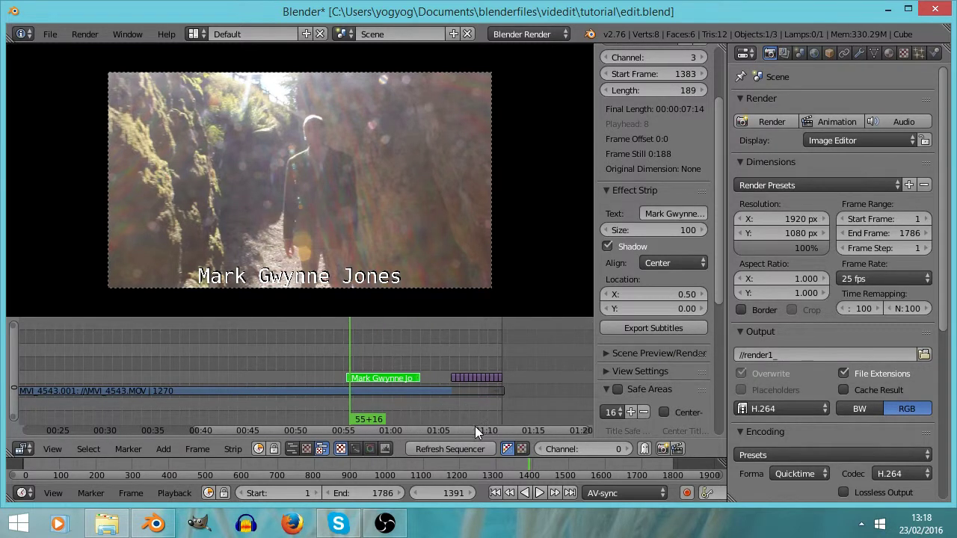
Move the title upward in the frame and preview it at a later frame
{"action": "scroll", "coordinate": [446, 426], "scroll_direction": "up", "scroll_amount": 8, "text": "ctrl"}
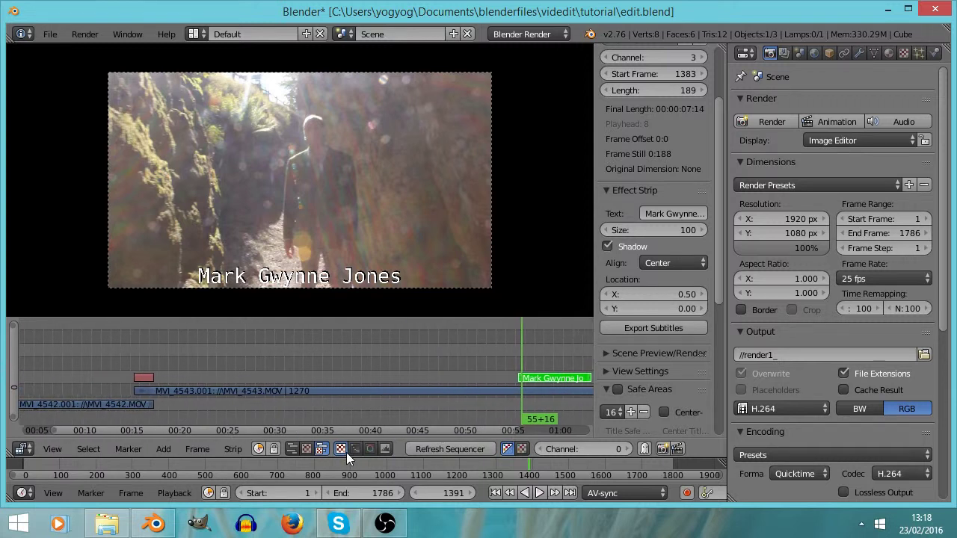
{"action": "scroll", "coordinate": [381, 369], "scroll_direction": "down", "scroll_amount": 6}
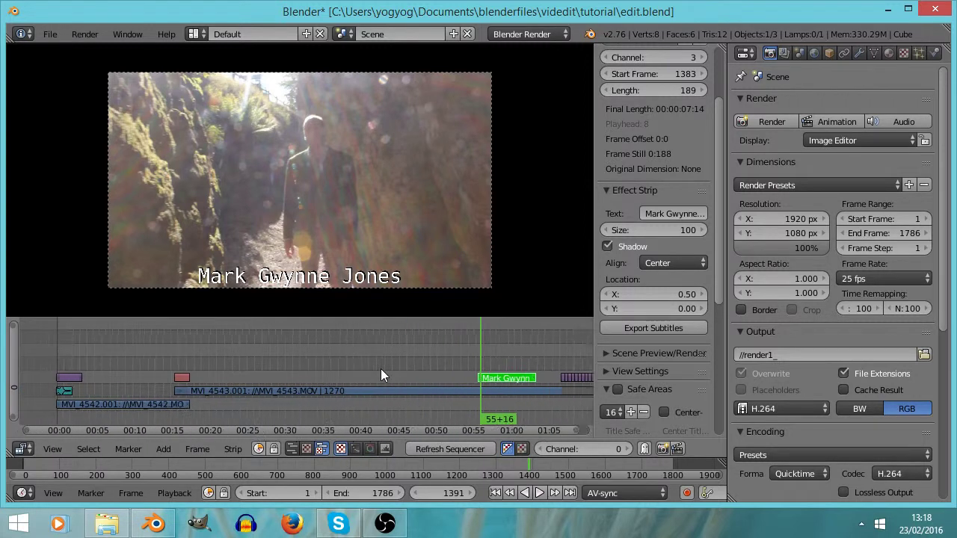
{"action": "scroll", "coordinate": [380, 369], "scroll_direction": "up", "scroll_amount": 1}
{"action": "left_click", "coordinate": [657, 213]}
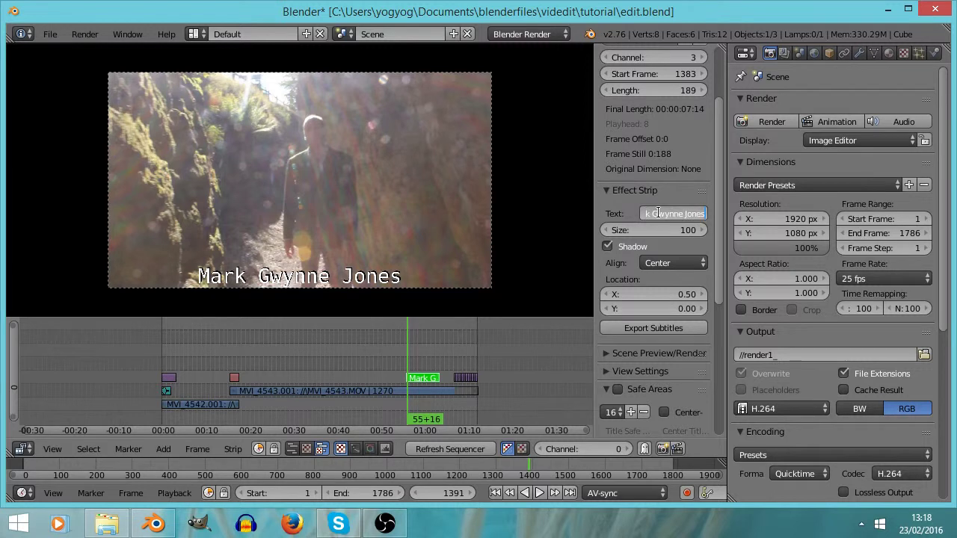
{"action": "left_click", "coordinate": [672, 318]}
{"action": "left_click_drag", "start_coordinate": [661, 310], "coordinate": [636, 295]}
{"action": "left_click", "coordinate": [428, 380]}
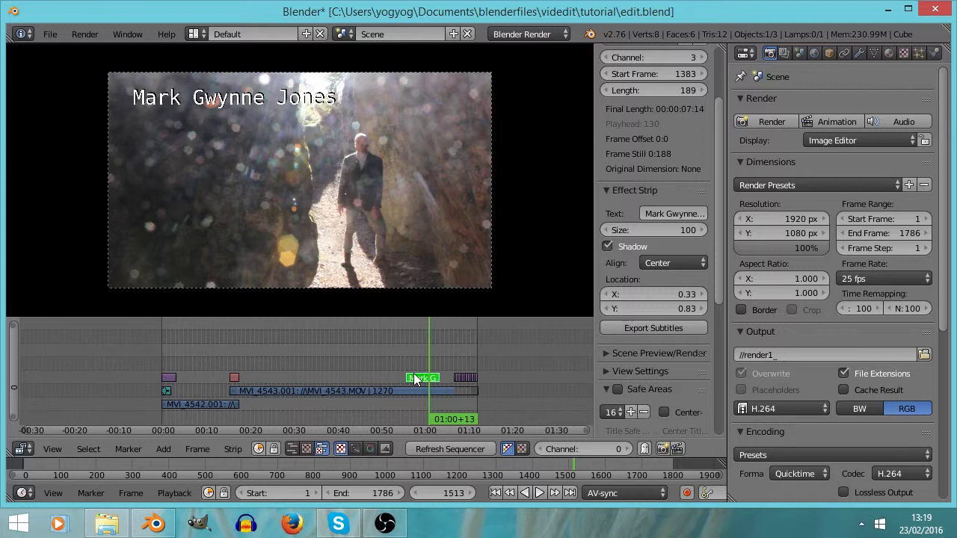
Erase the title Text strip and return to frame 402 near the clip join
{"action": "key", "text": "x"}
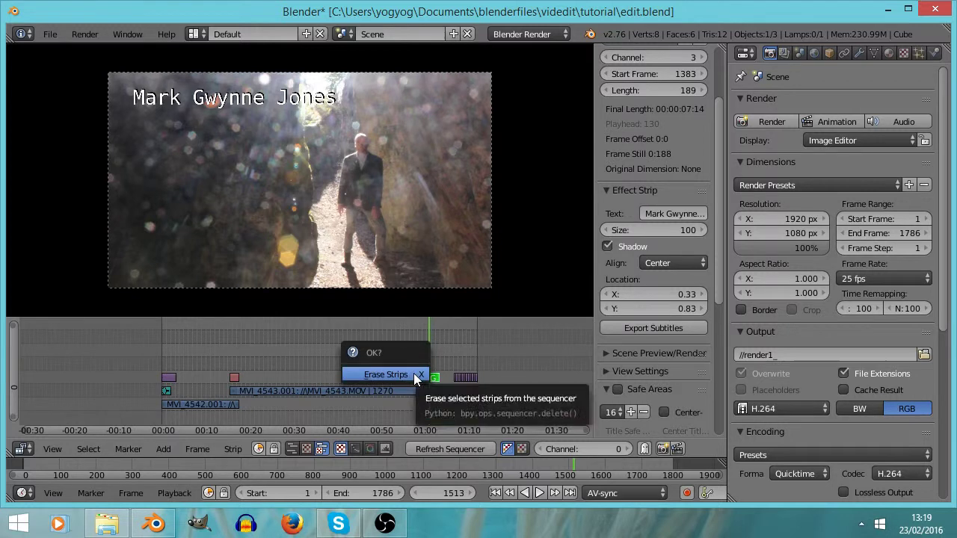
{"action": "left_click", "coordinate": [413, 374]}
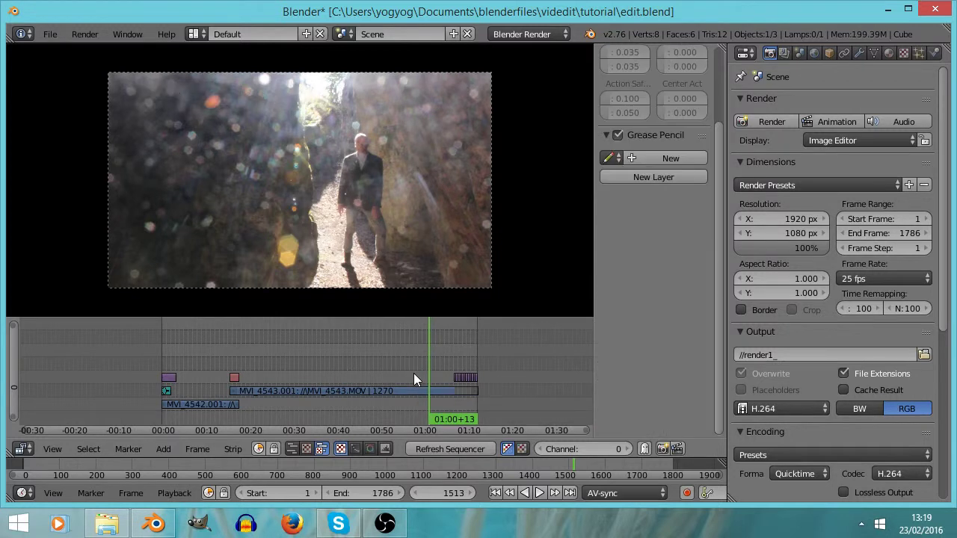
{"action": "left_click", "coordinate": [233, 355]}
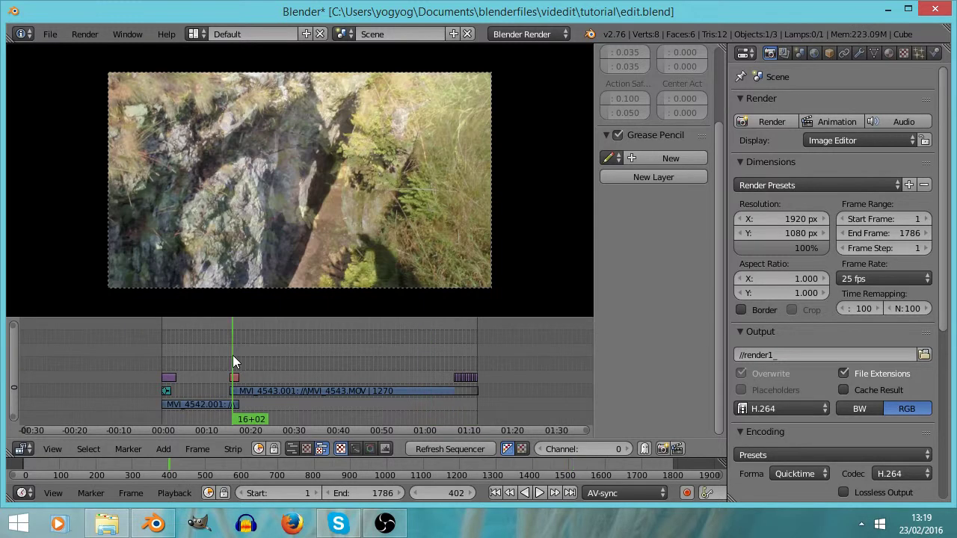
Move the playhead to frame 414, just after the join between the two clips
{"action": "left_click", "coordinate": [170, 449]}
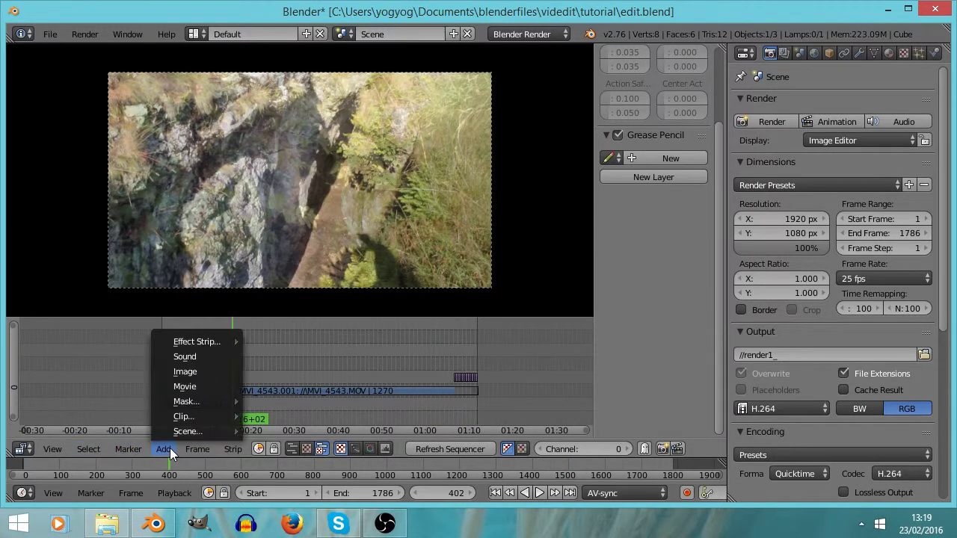
{"action": "mouse_move", "coordinate": [192, 342]}
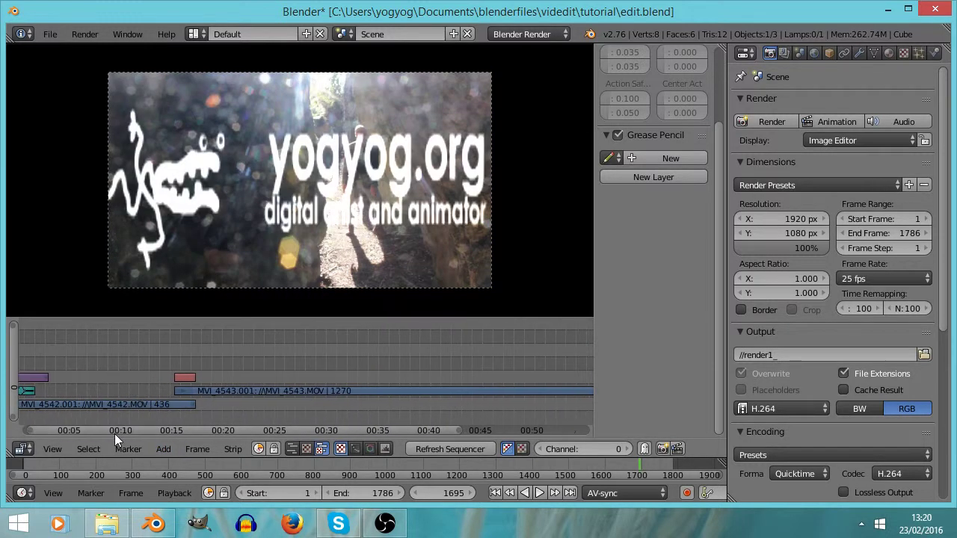
{"action": "left_click", "coordinate": [180, 354]}
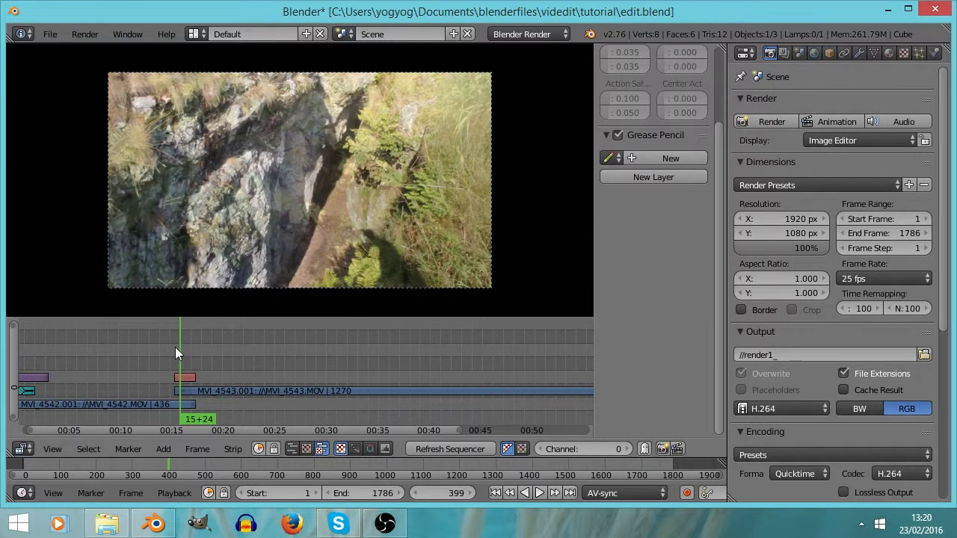
{"action": "key", "text": "Left"}
{"action": "key", "text": "Left"}
{"action": "key", "text": "Left"}
{"action": "key", "text": "Left"}
{"action": "key", "text": "Left"}
{"action": "key", "text": "Left"}
{"action": "key", "text": "Right"}
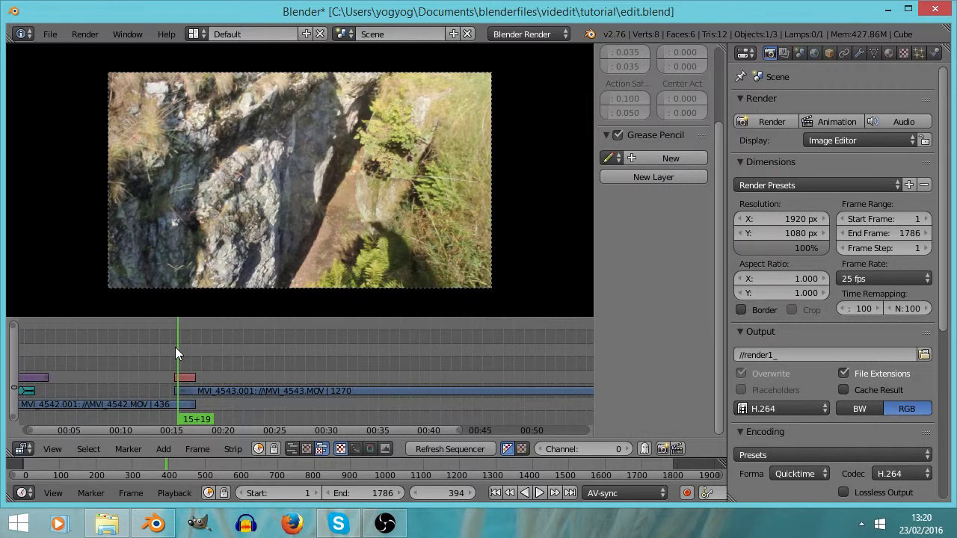
{"action": "left_click", "coordinate": [185, 383]}
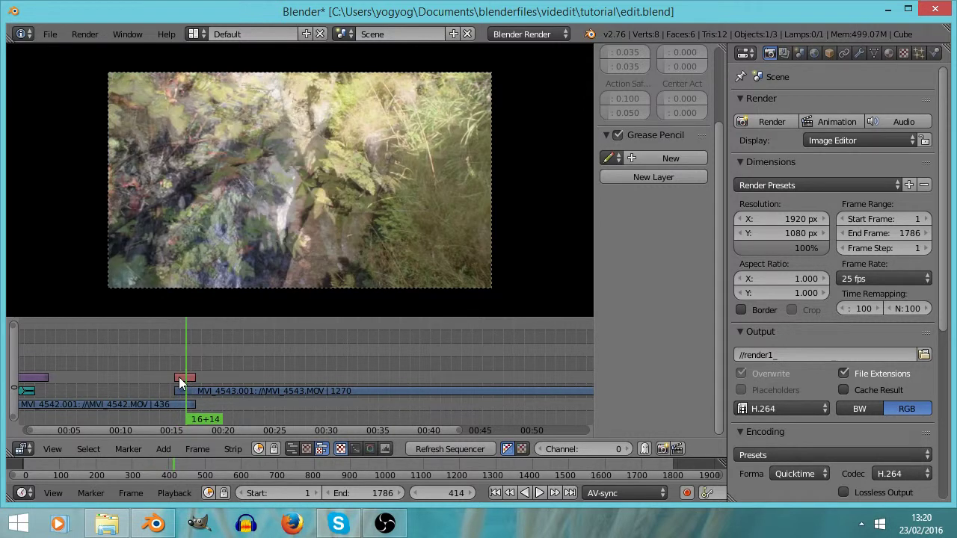
Erase the small red effect strip, then select MVI_4542.001 and MVI_4543.001
{"action": "right_click", "coordinate": [179, 377]}
{"action": "key", "text": "x"}
{"action": "left_click", "coordinate": [178, 377]}
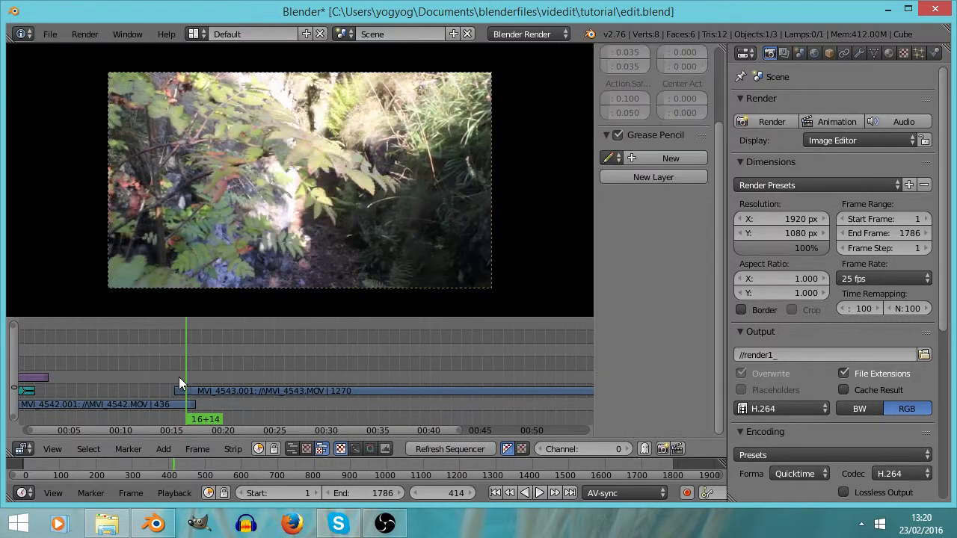
{"action": "right_click", "coordinate": [153, 403]}
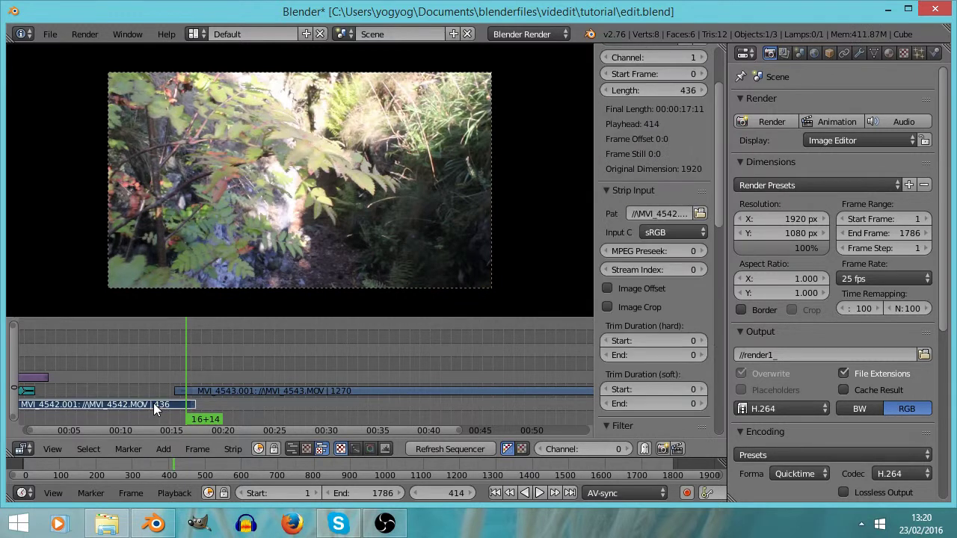
{"action": "right_click", "coordinate": [228, 390]}
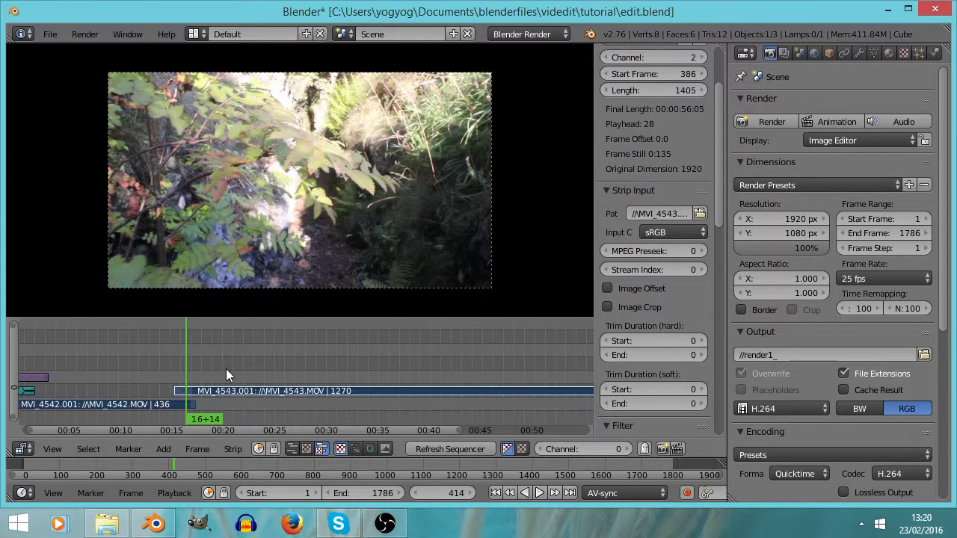
{"action": "left_click", "coordinate": [166, 448]}
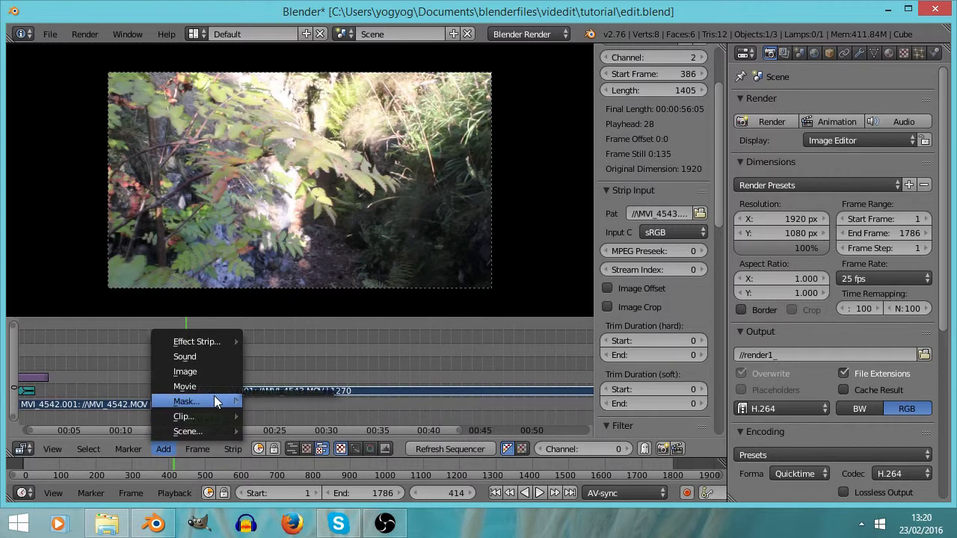
Add a Wipe transition between the clips, reverse its direction, and play it back
{"action": "mouse_move", "coordinate": [206, 341]}
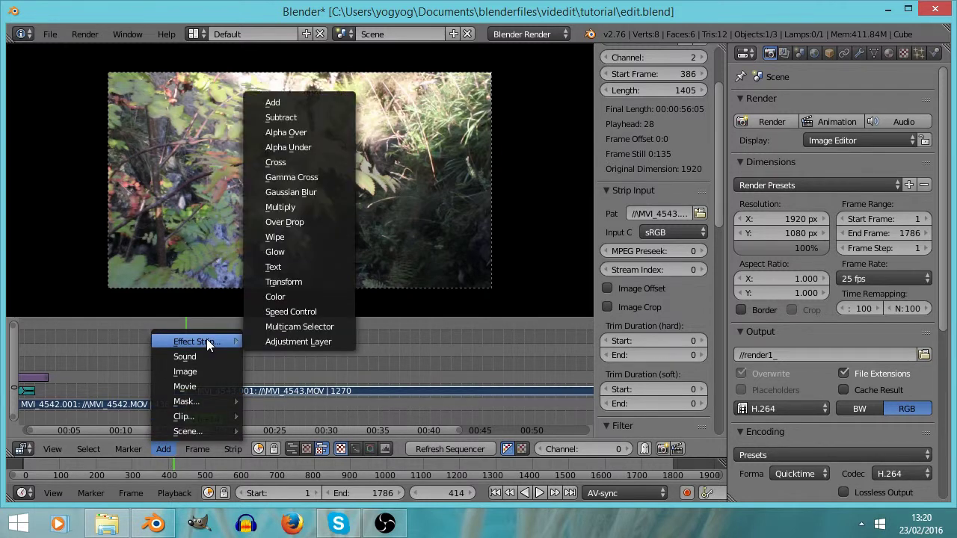
{"action": "left_click", "coordinate": [317, 237]}
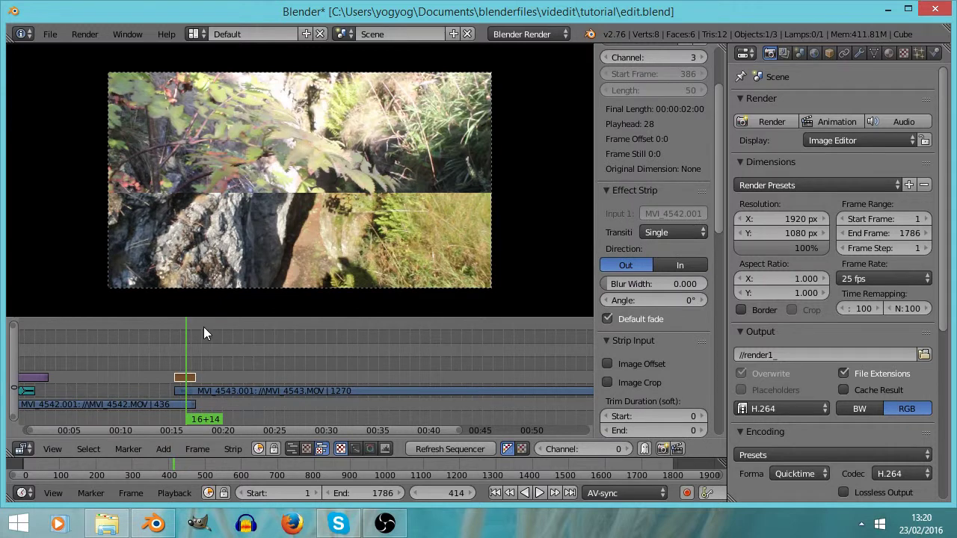
{"action": "key", "text": "shift+alt+a"}
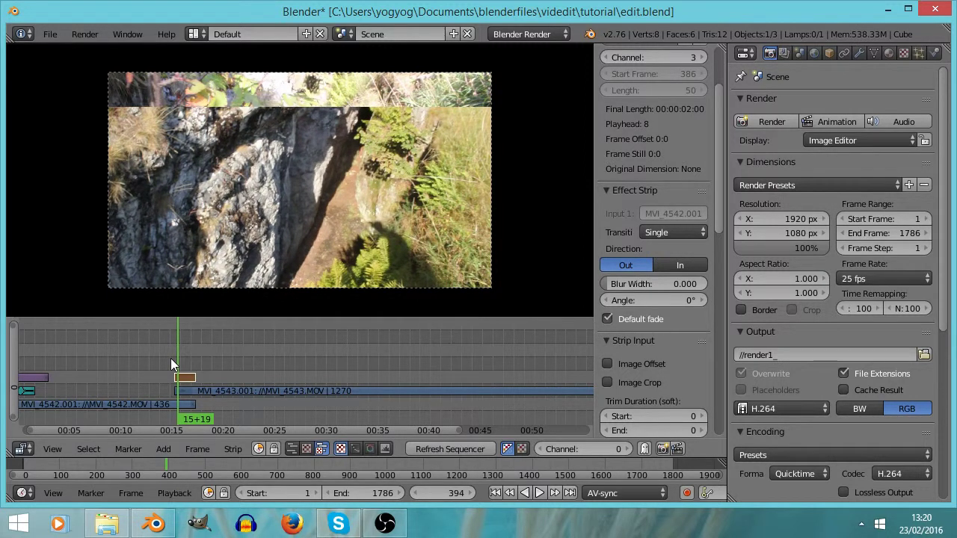
{"action": "key", "text": "alt+a"}
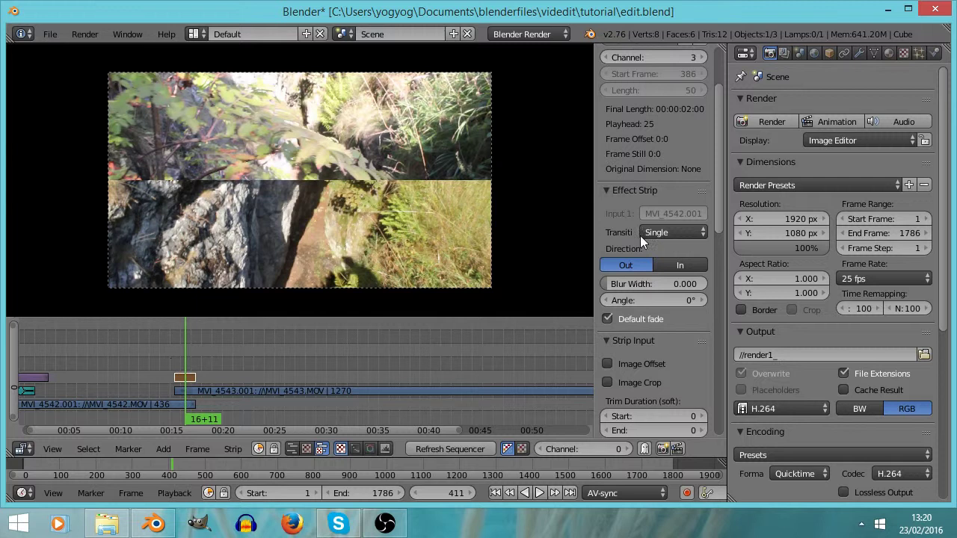
{"action": "left_click", "coordinate": [674, 263]}
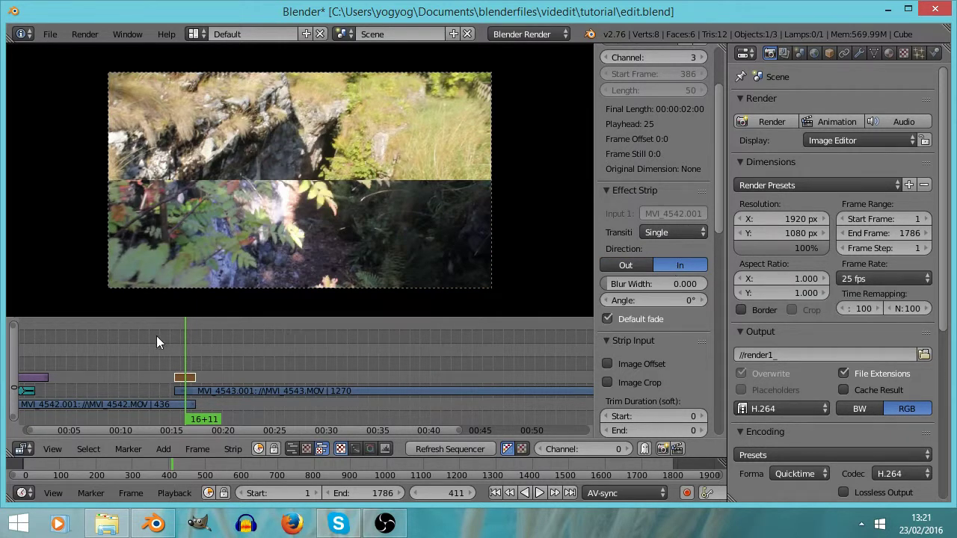
{"action": "left_click", "coordinate": [174, 365]}
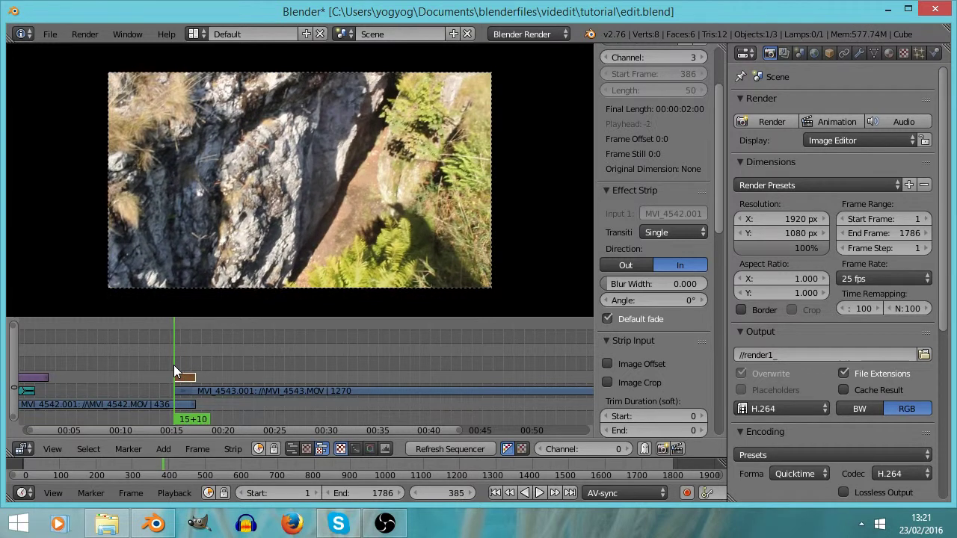
{"action": "key", "text": "alt+a"}
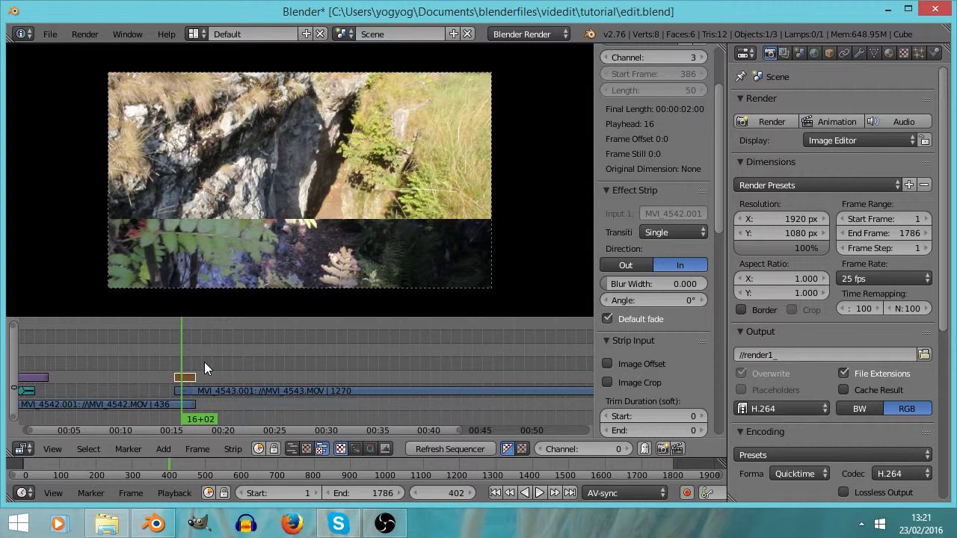
{"action": "key", "text": "Right"}
Erase that Wipe, reselect both clips, add a new Wipe strip and play it back
{"action": "key", "text": "x"}
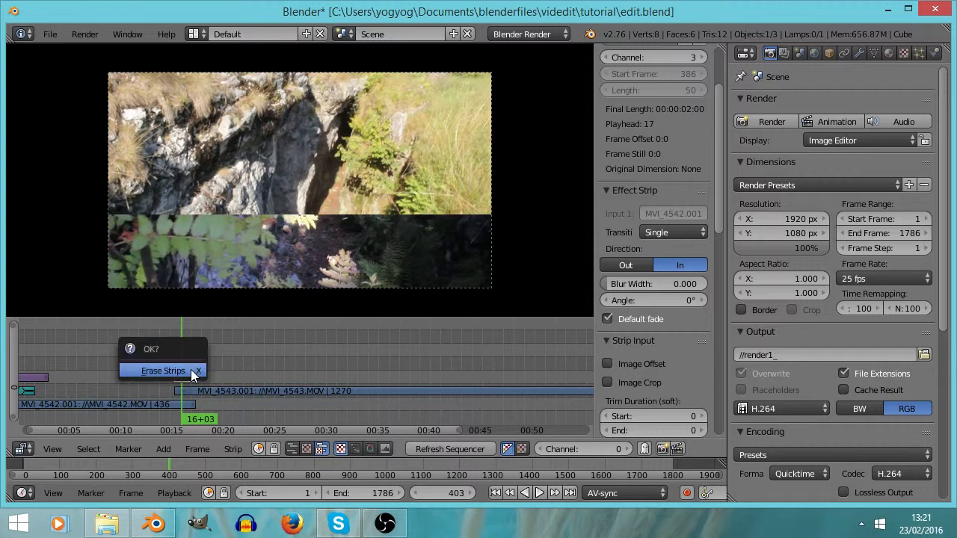
{"action": "left_click", "coordinate": [190, 370]}
{"action": "left_click", "coordinate": [222, 397]}
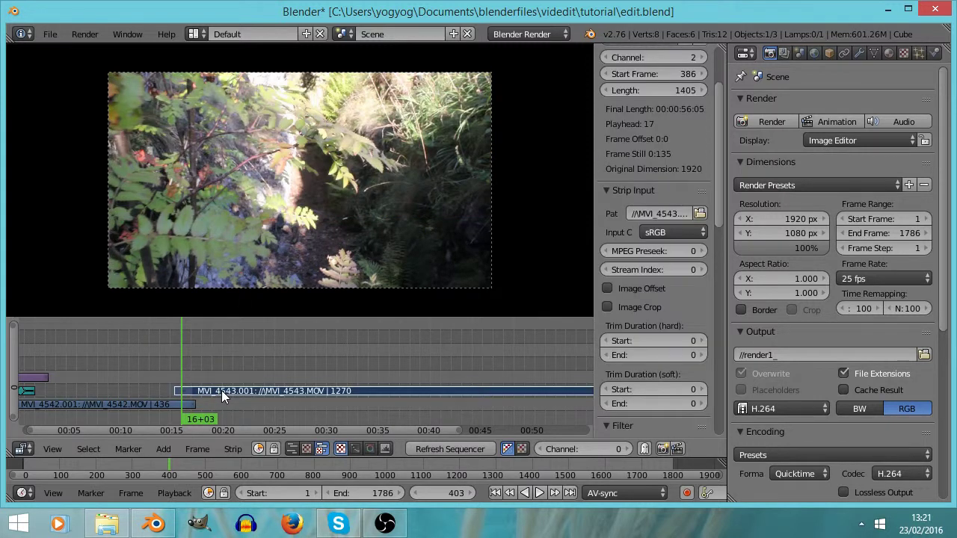
{"action": "right_click", "coordinate": [118, 403]}
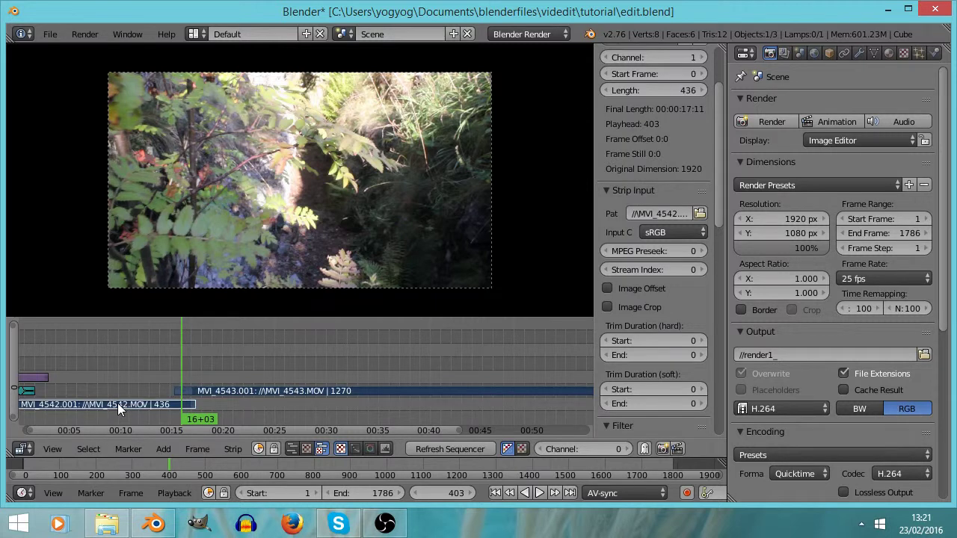
{"action": "key", "text": "shift+a"}
{"action": "mouse_move", "coordinate": [117, 403]}
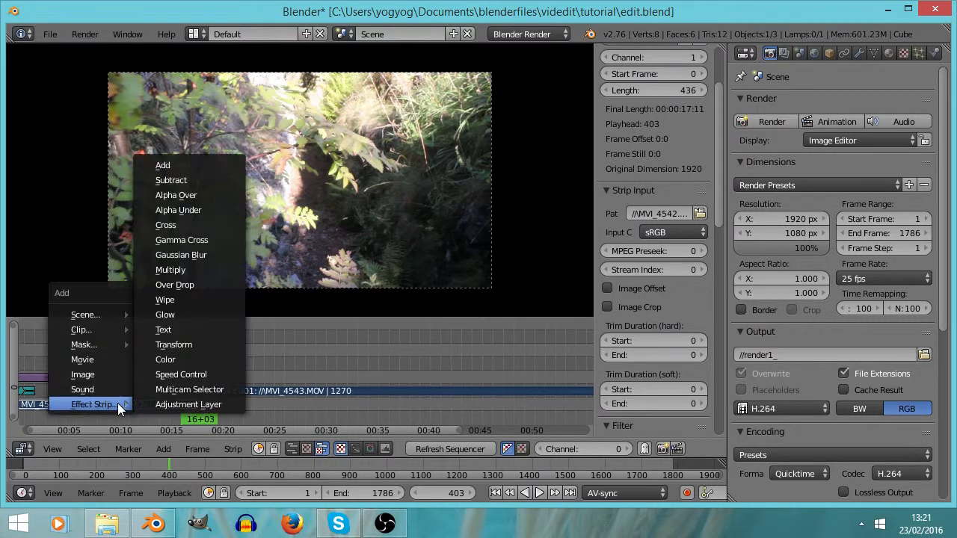
{"action": "left_click", "coordinate": [196, 299]}
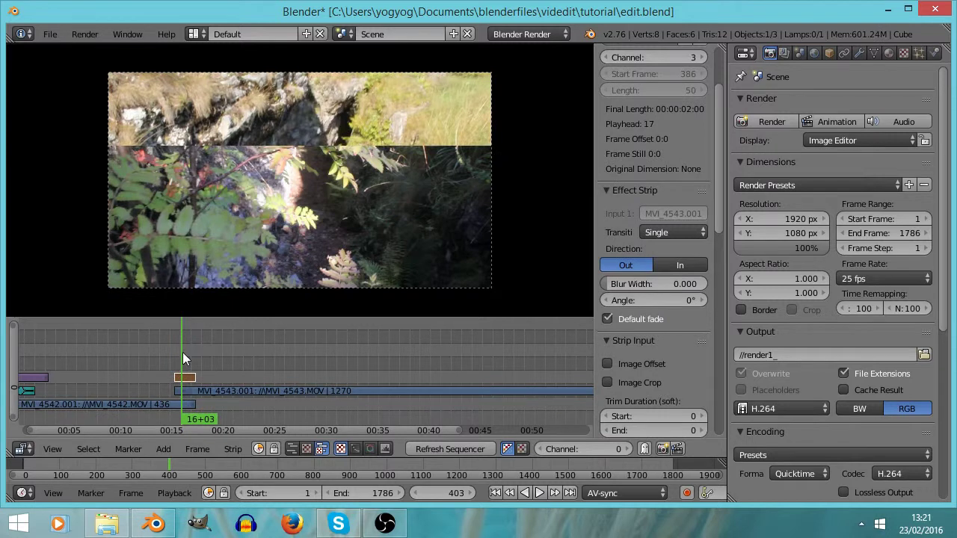
{"action": "left_click", "coordinate": [166, 366]}
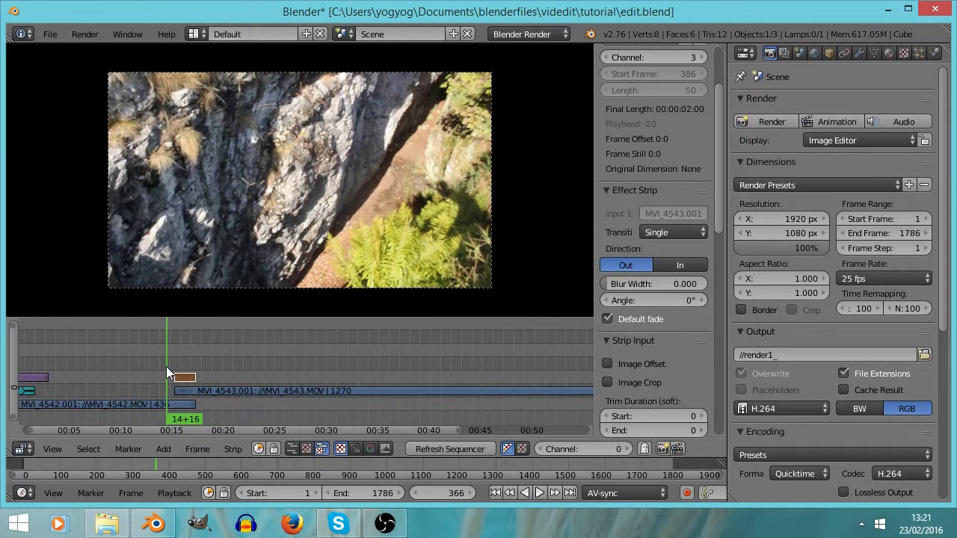
{"action": "key", "text": "alt+a"}
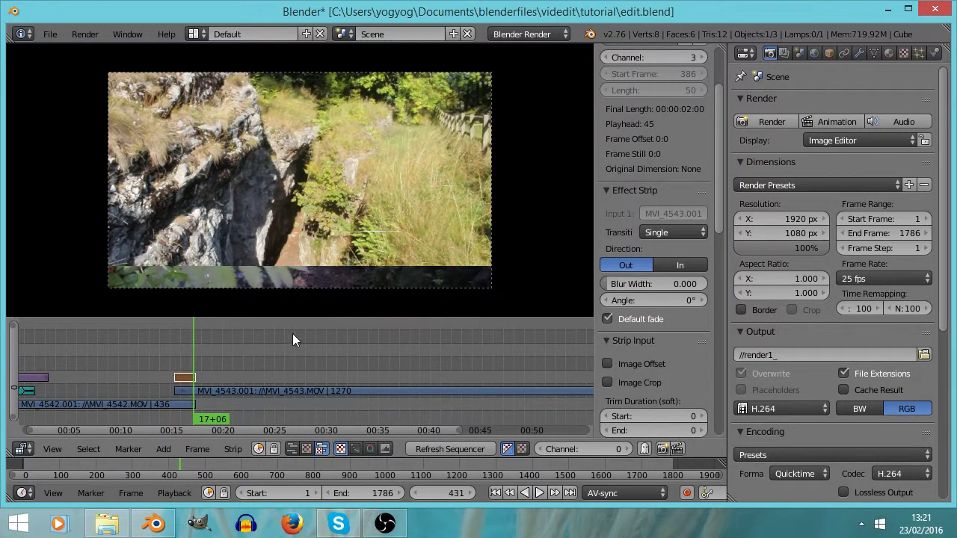
Erase the new Wipe strip, then reselect MVI_4542.001 followed by MVI_4543.001
{"action": "key", "text": "x"}
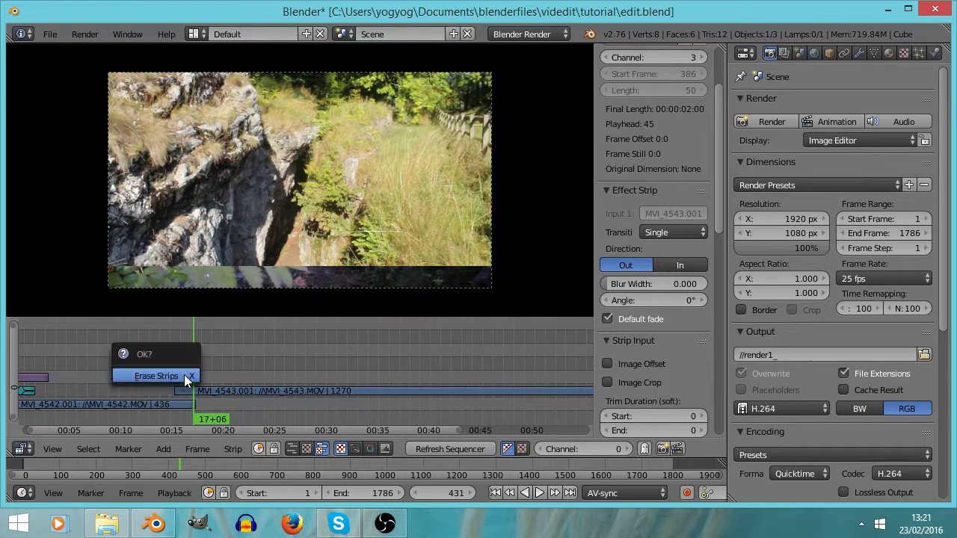
{"action": "left_click", "coordinate": [184, 375]}
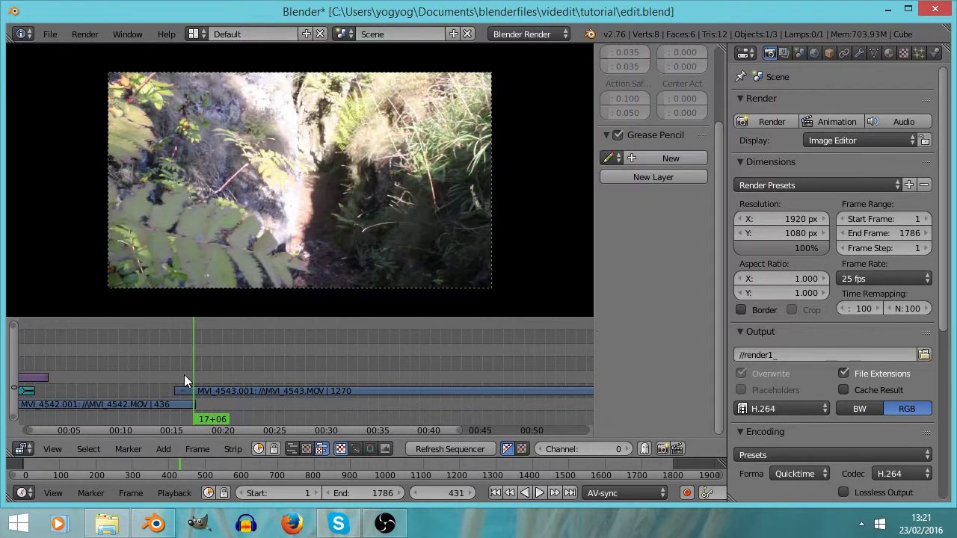
{"action": "left_click", "coordinate": [153, 406]}
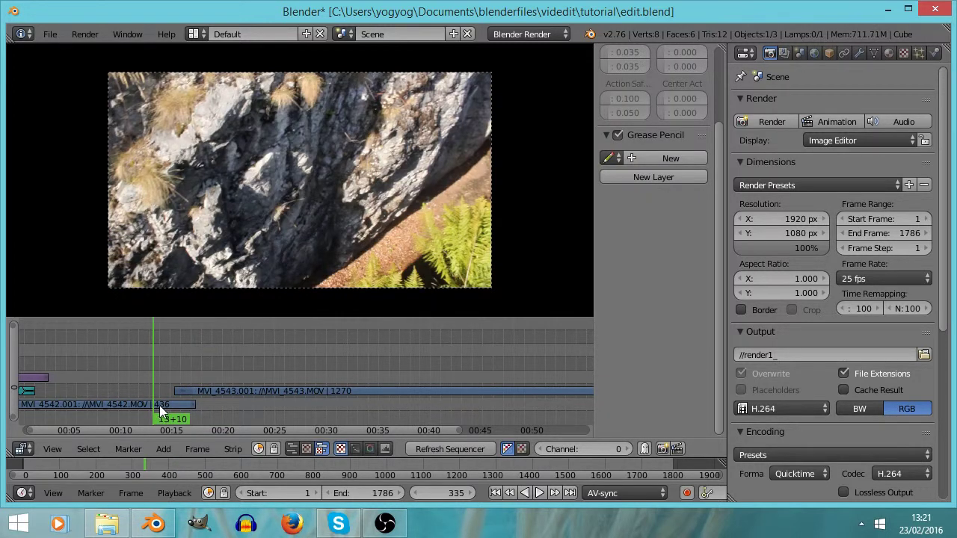
{"action": "right_click", "coordinate": [159, 406]}
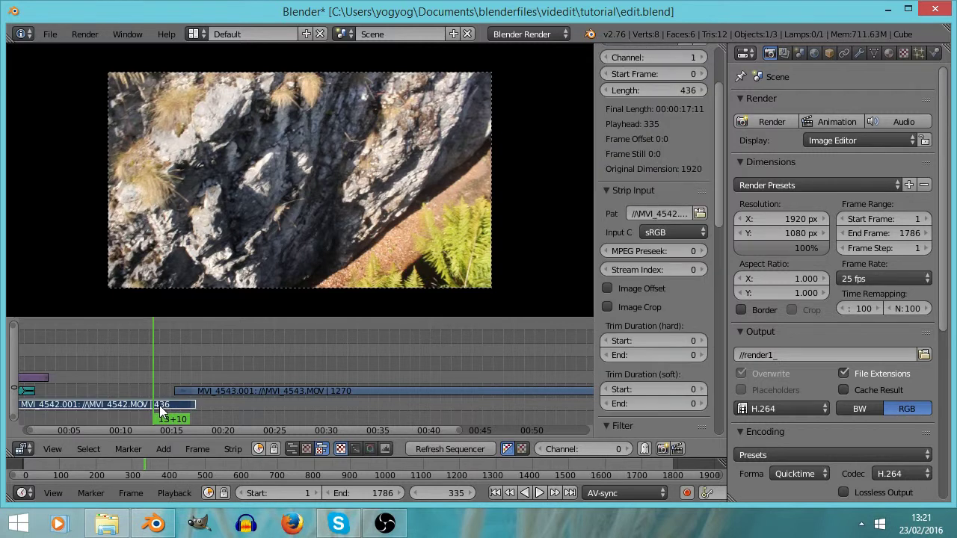
{"action": "right_click", "coordinate": [233, 392]}
{"action": "key", "text": "shift+a"}
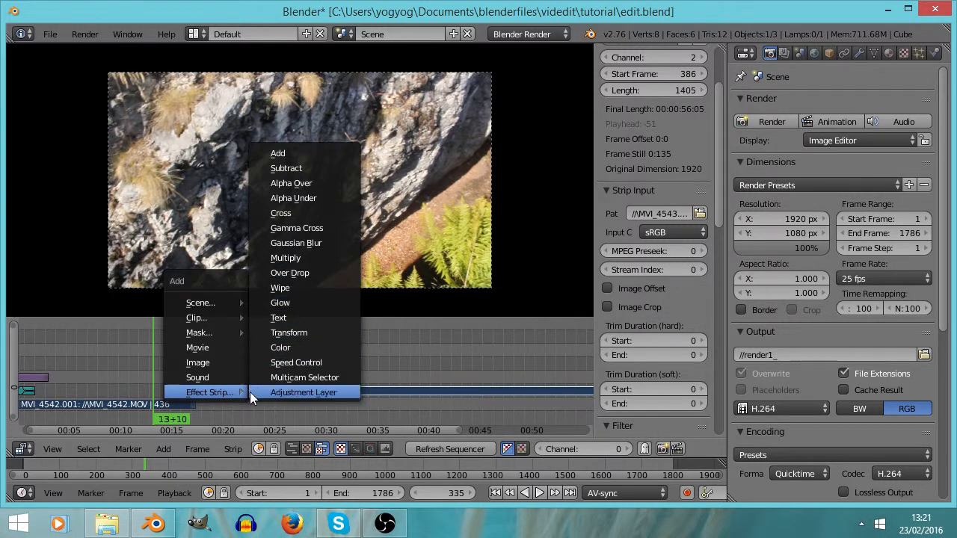
Add a Wipe transition between the clips with a 90° angle and In direction
{"action": "left_click", "coordinate": [297, 290]}
{"action": "left_click", "coordinate": [182, 366]}
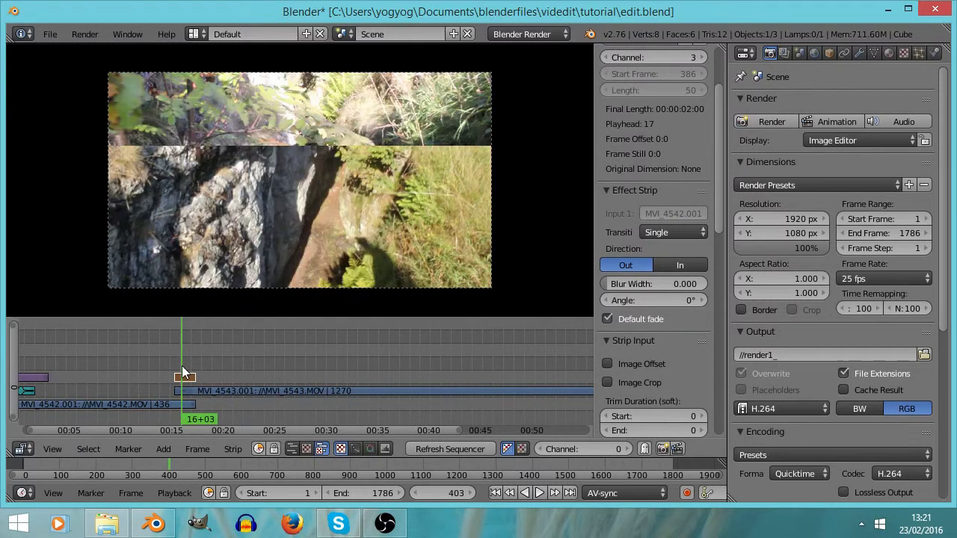
{"action": "left_click", "coordinate": [616, 300]}
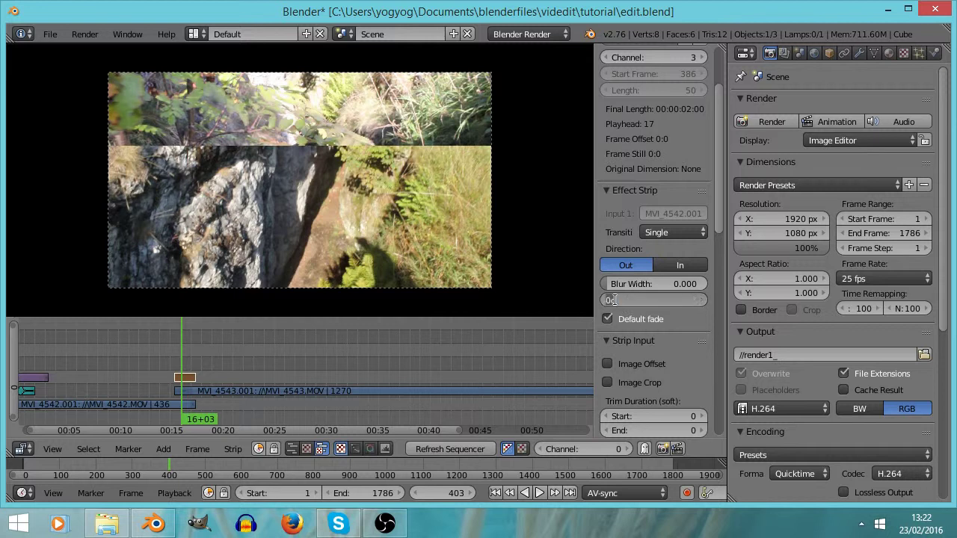
{"action": "type", "text": "90"}
{"action": "key", "text": "Return"}
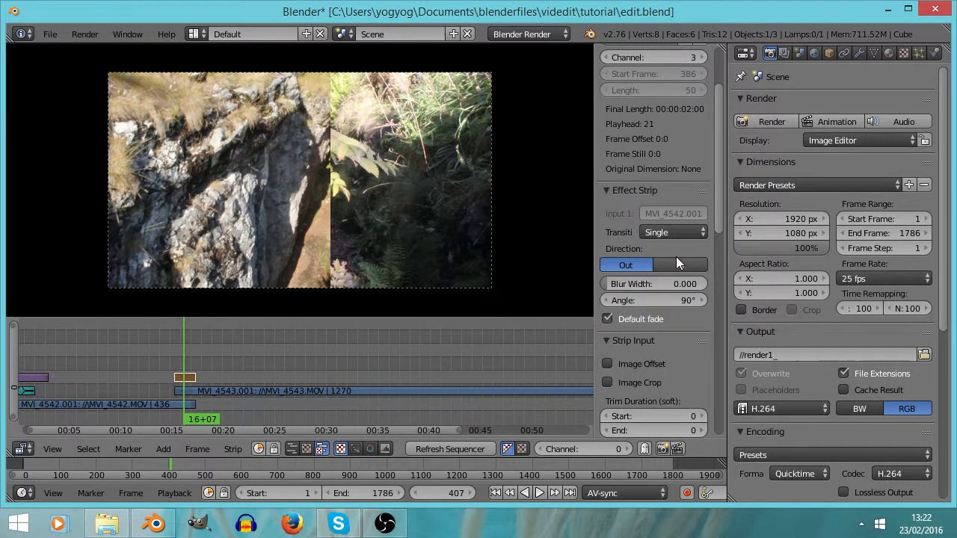
{"action": "left_click", "coordinate": [675, 263]}
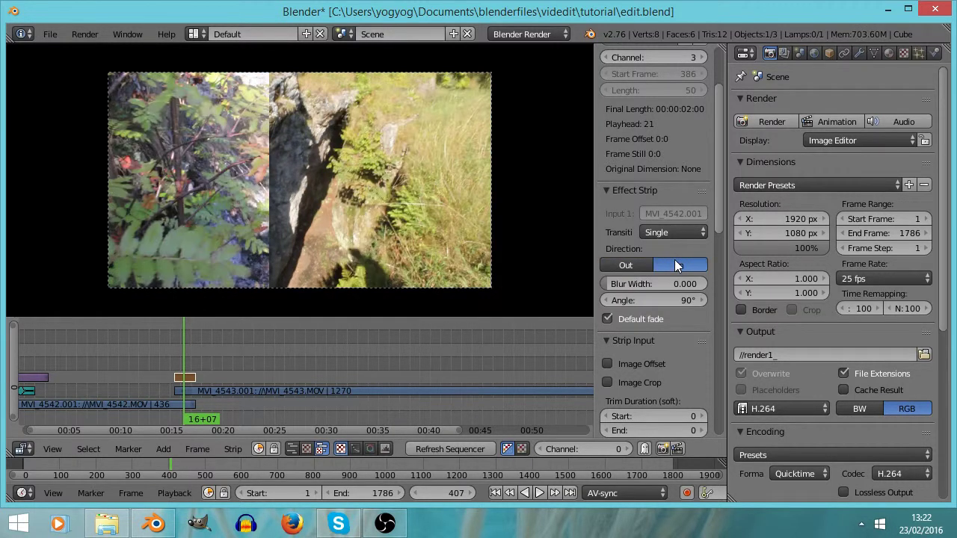
Set the wipe's blur width to 0.100 and step through frames to preview the softened edge
{"action": "left_click", "coordinate": [180, 361]}
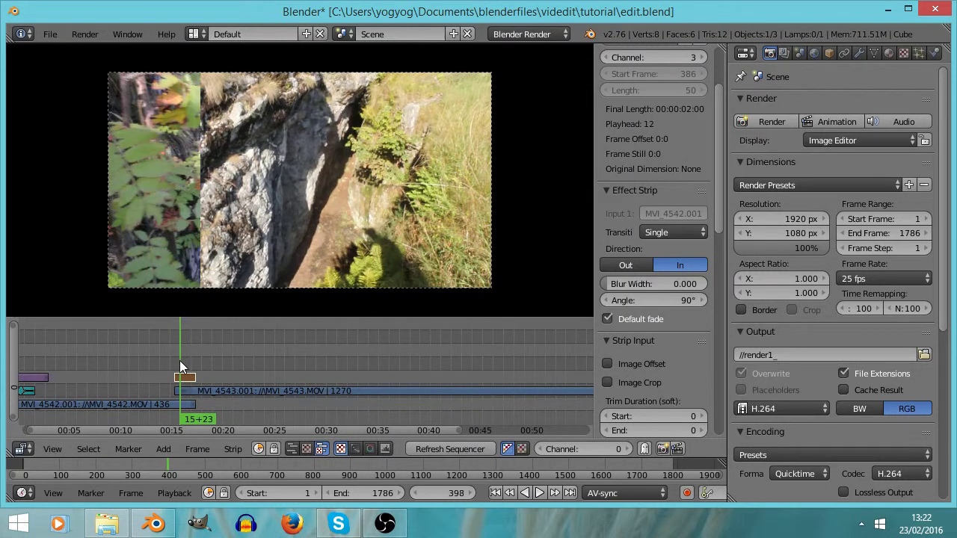
{"action": "key", "text": "Right"}
{"action": "key", "text": "Right"}
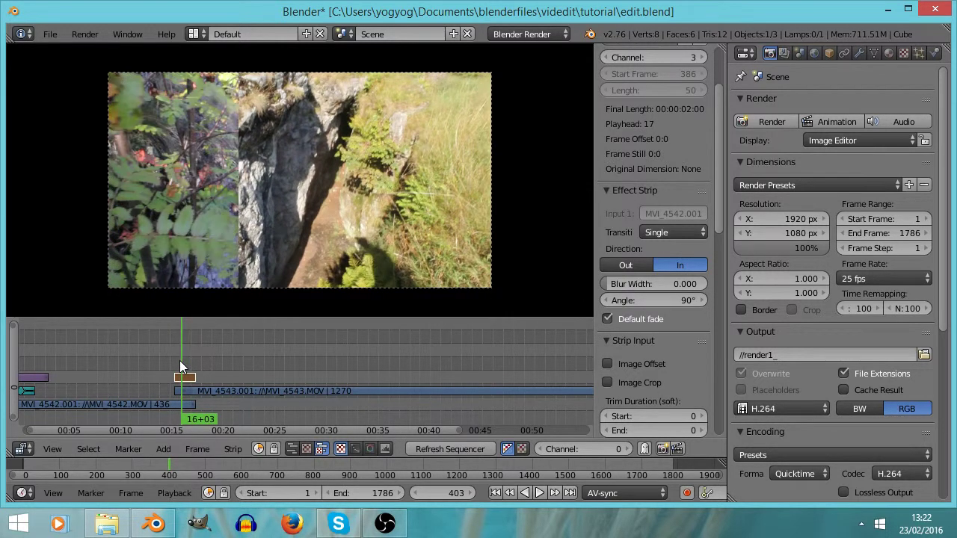
{"action": "key", "text": "Right"}
{"action": "key", "text": "Right"}
{"action": "left_click", "coordinate": [657, 284]}
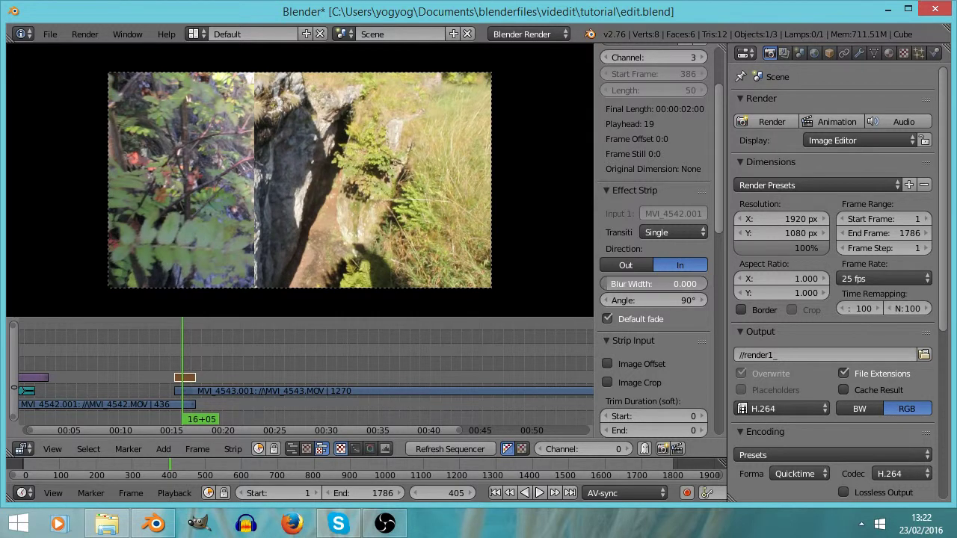
{"action": "type", "text": ".1"}
{"action": "key", "text": "Return"}
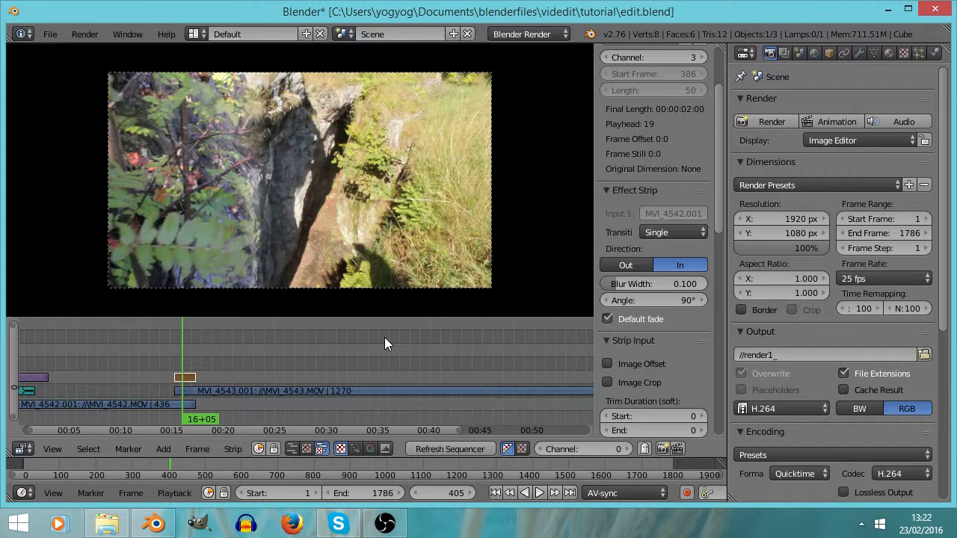
{"action": "key", "text": "Right"}
{"action": "key", "text": "Right"}
{"action": "key", "text": "Right"}
{"action": "key", "text": "Right"}
{"action": "key", "text": "Right"}
{"action": "key", "text": "Right"}
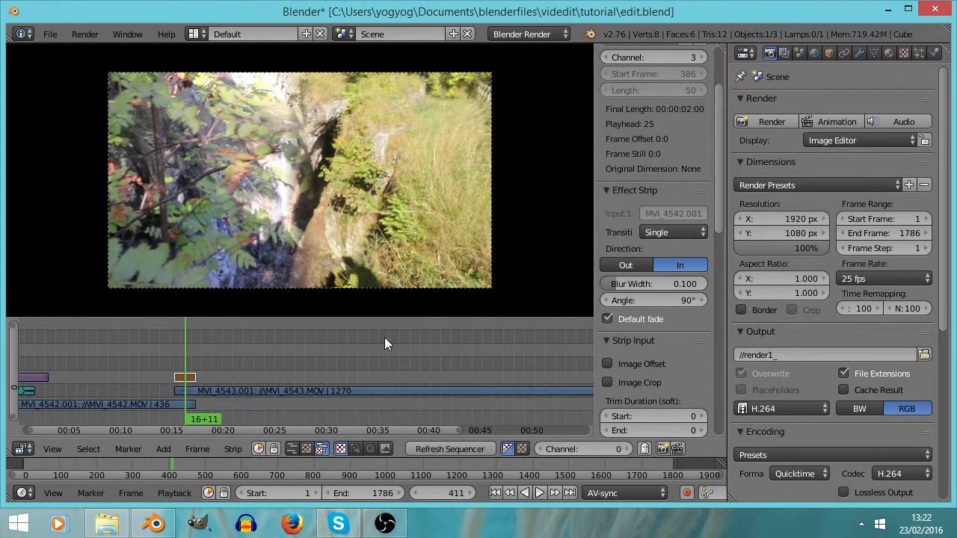
{"action": "key", "text": "Right"}
{"action": "key", "text": "Right"}
{"action": "key", "text": "Right"}
{"action": "key", "text": "Right"}
{"action": "key", "text": "Right"}
Try the Iris wipe type, settle on Clock, and step forward four frames to preview
{"action": "left_click", "coordinate": [673, 233]}
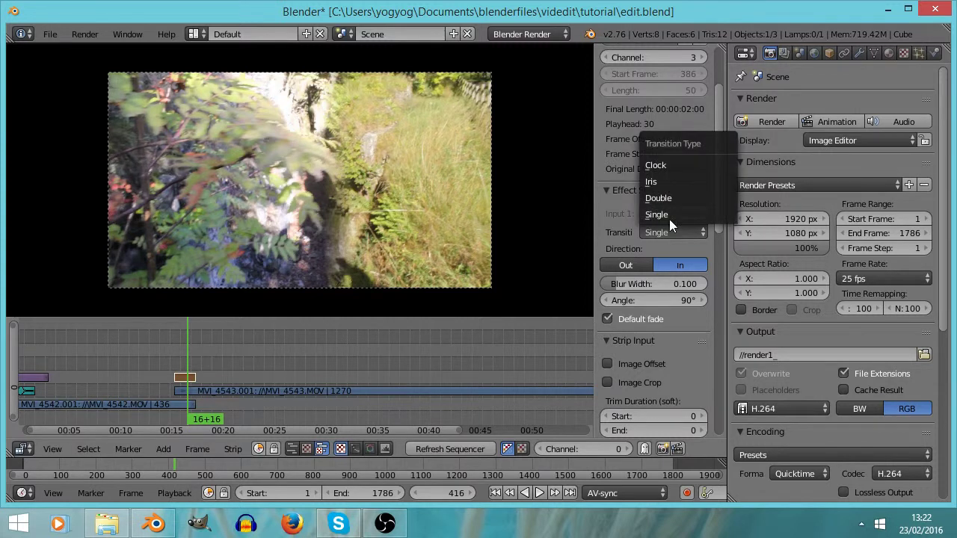
{"action": "left_click", "coordinate": [660, 182]}
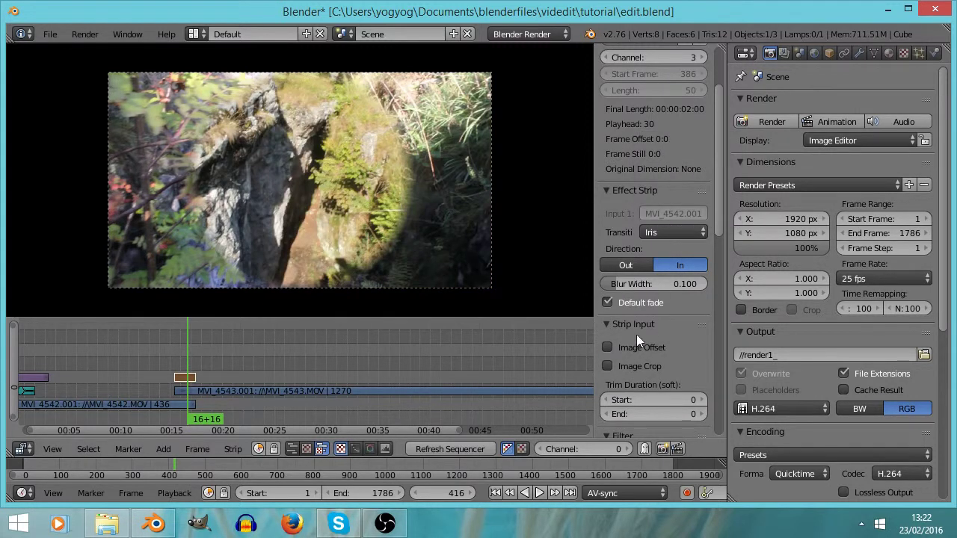
{"action": "left_click", "coordinate": [667, 232]}
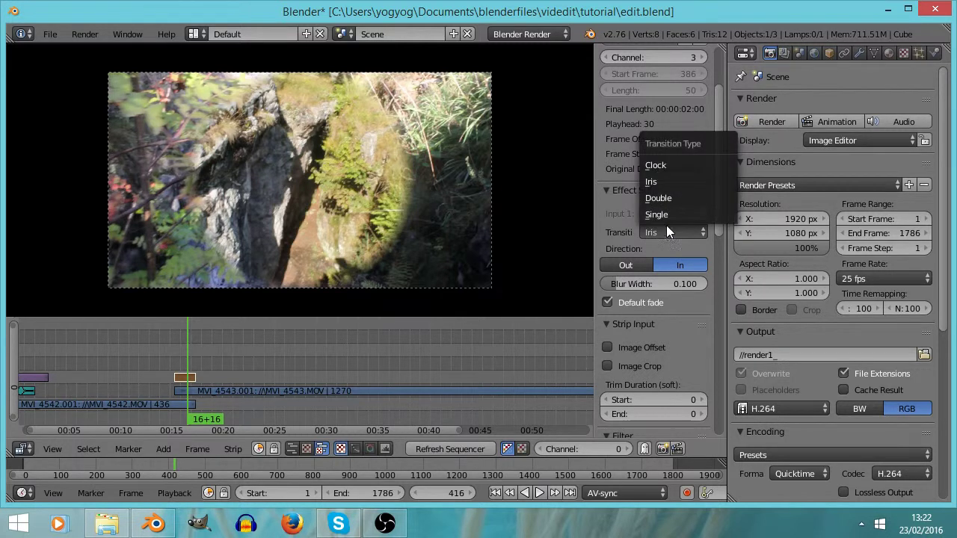
{"action": "left_click", "coordinate": [660, 165]}
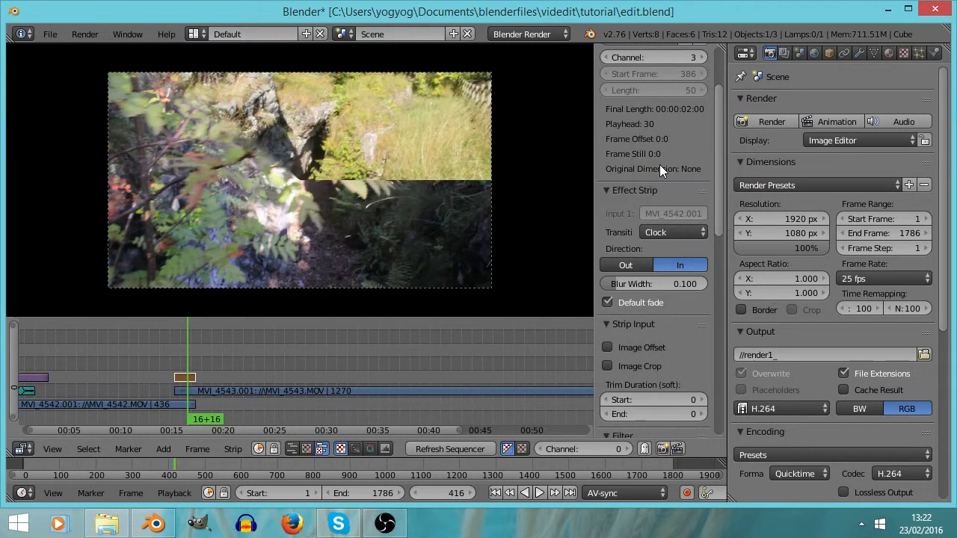
{"action": "key", "text": "Right"}
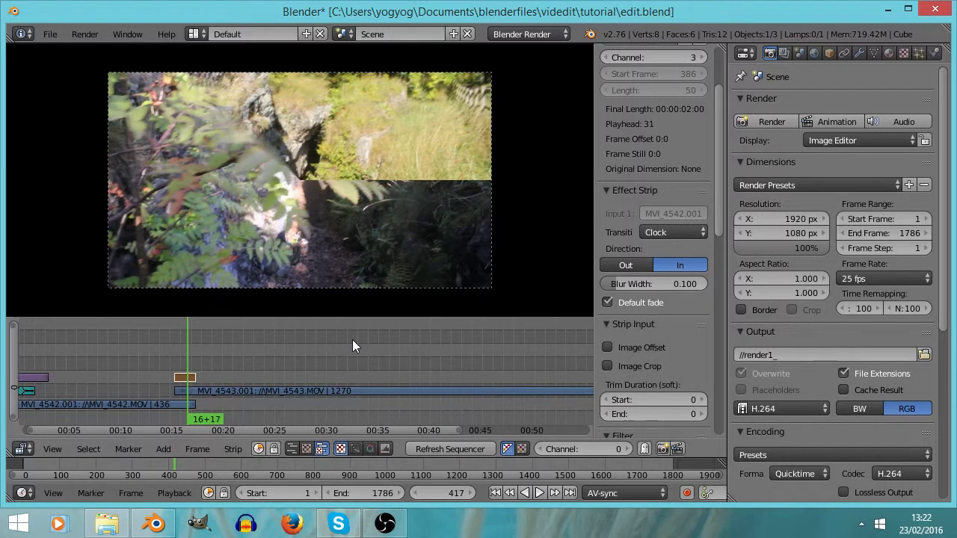
{"action": "key", "text": "Right"}
{"action": "key", "text": "Right"}
{"action": "key", "text": "Right"}
{"action": "key", "text": "Right"}
{"action": "key", "text": "Right"}
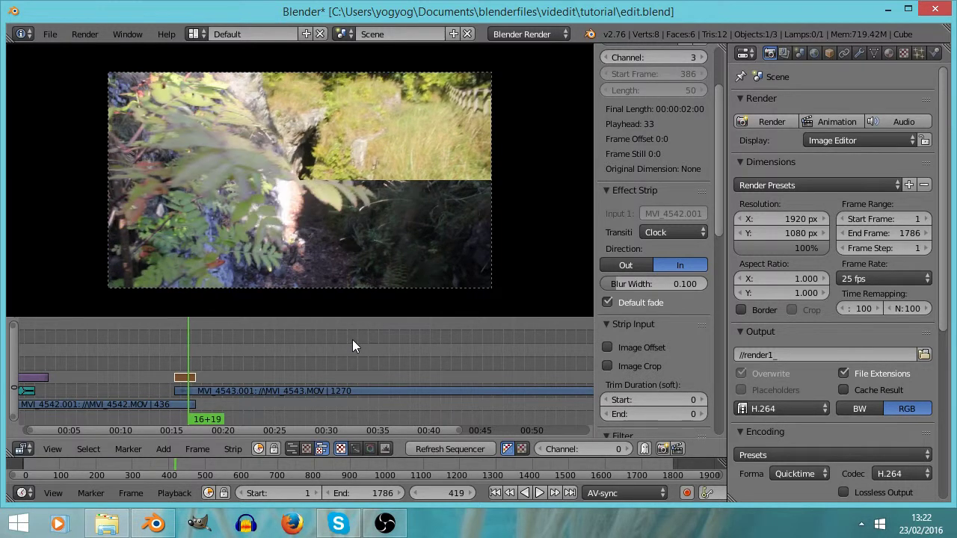
{"action": "key", "text": "Right"}
{"action": "key", "text": "Right"}
{"action": "key", "text": "Right"}
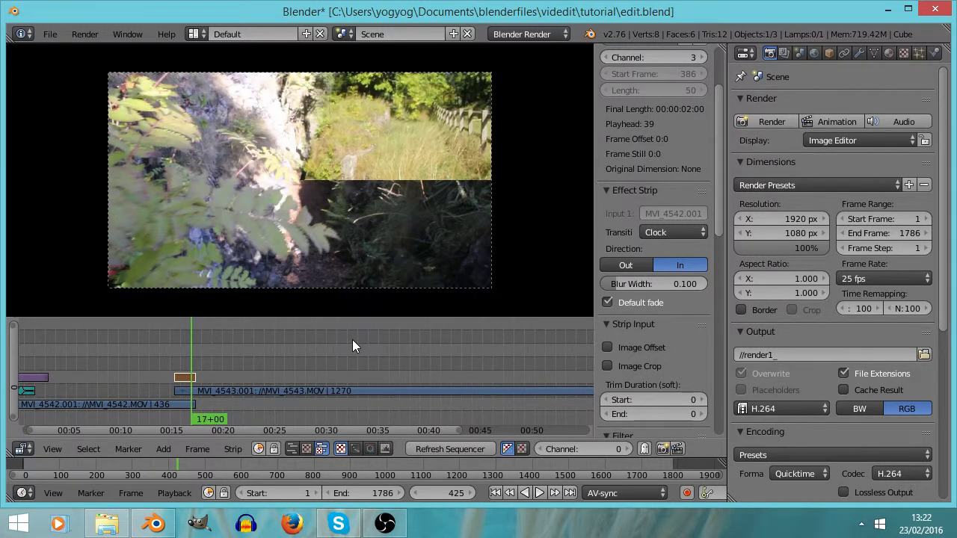
{"action": "key", "text": "Right"}
{"action": "key", "text": "Right"}
{"action": "key", "text": "Right"}
{"action": "key", "text": "Right"}
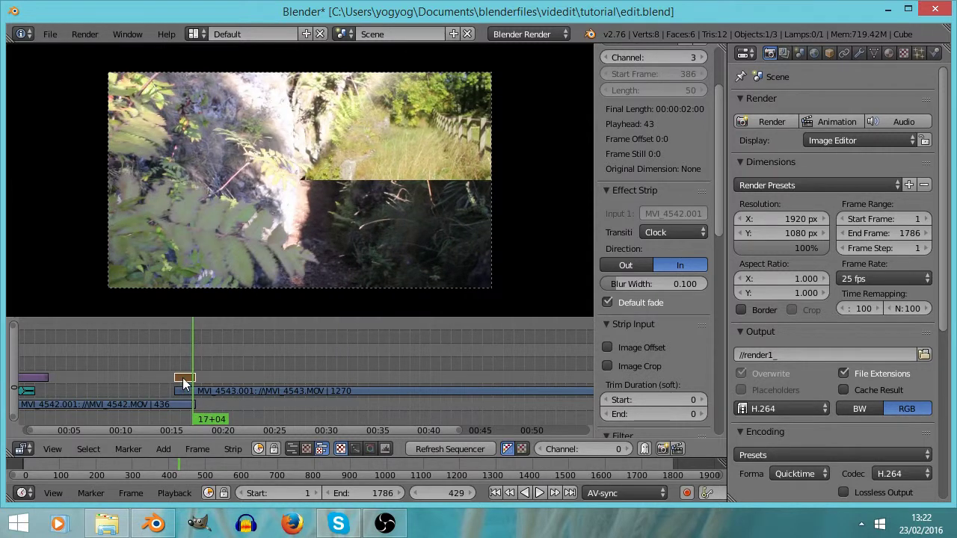
Erase the clock wipe, then add a fresh Wipe strip across MVI_4542.001 and MVI_4543.001 at frame 401
{"action": "key", "text": "x"}
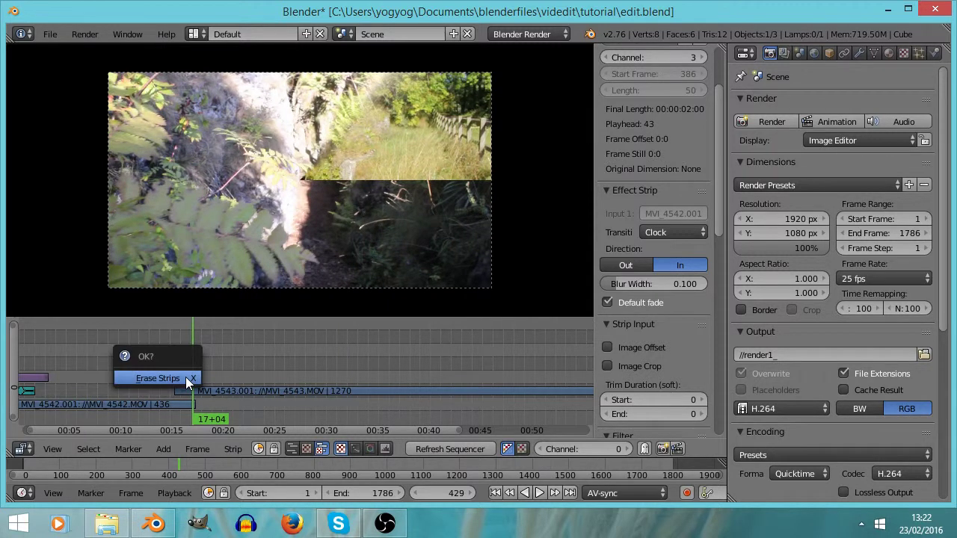
{"action": "left_click", "coordinate": [186, 377]}
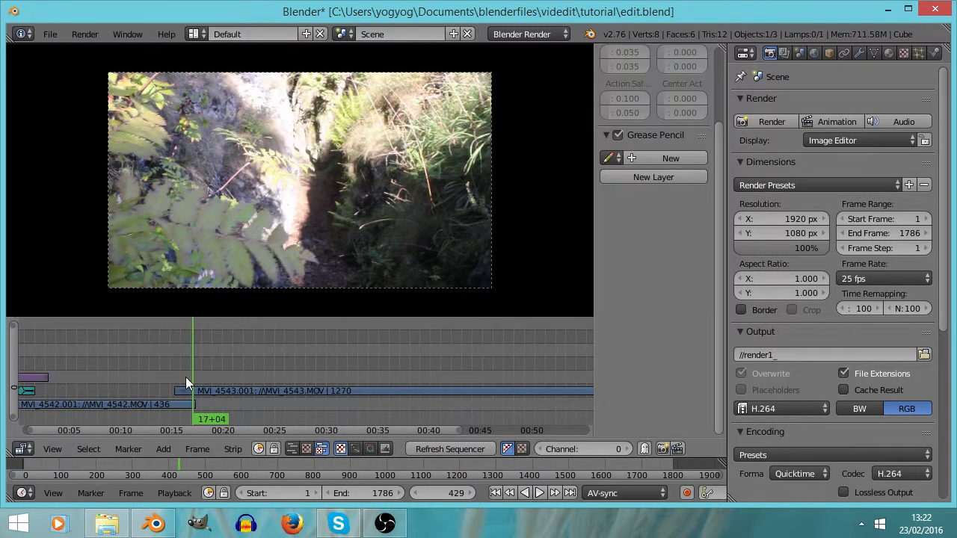
{"action": "right_click", "coordinate": [147, 401]}
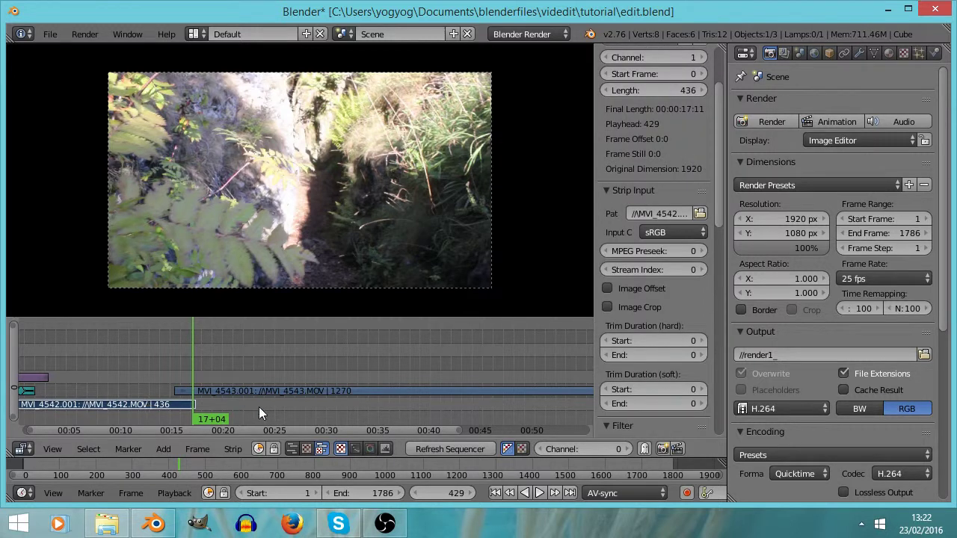
{"action": "right_click", "coordinate": [260, 390]}
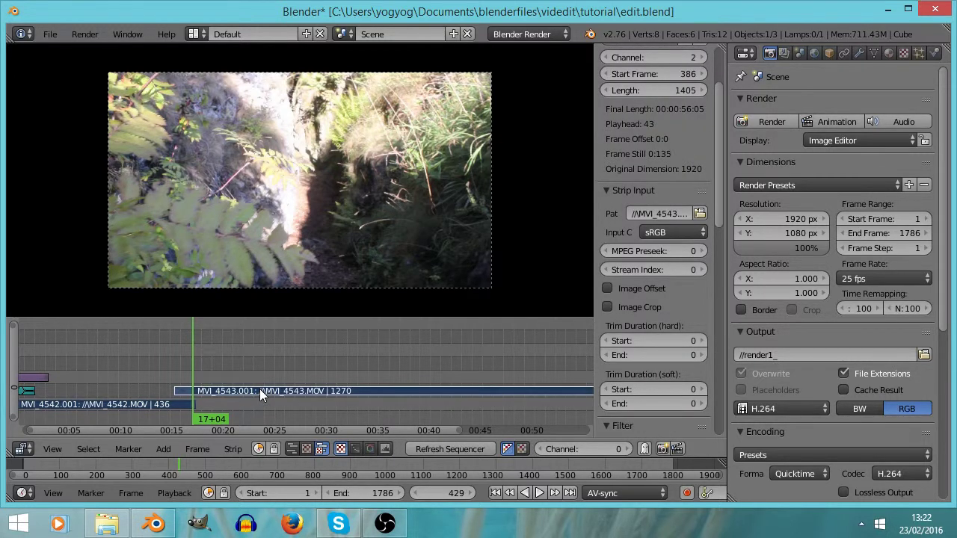
{"action": "left_click", "coordinate": [169, 441]}
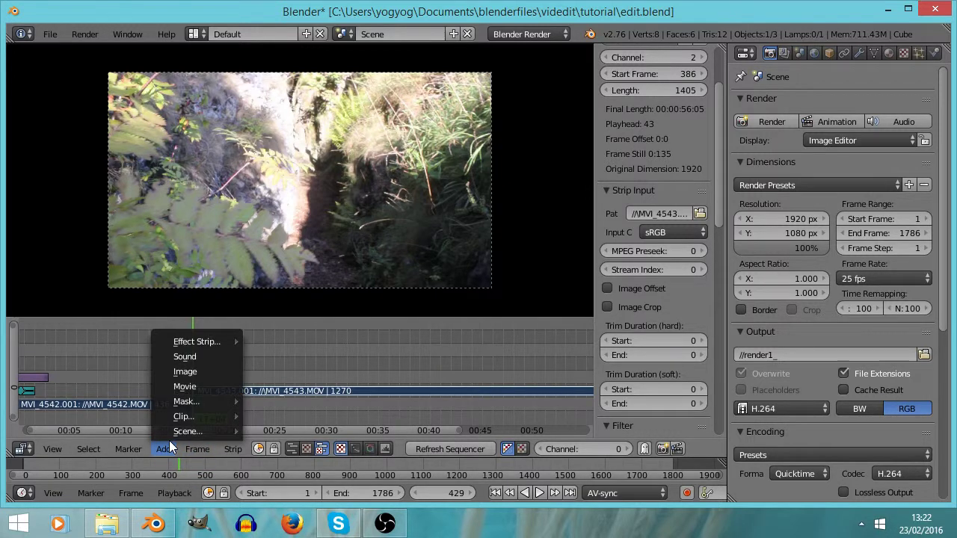
{"action": "mouse_move", "coordinate": [218, 342]}
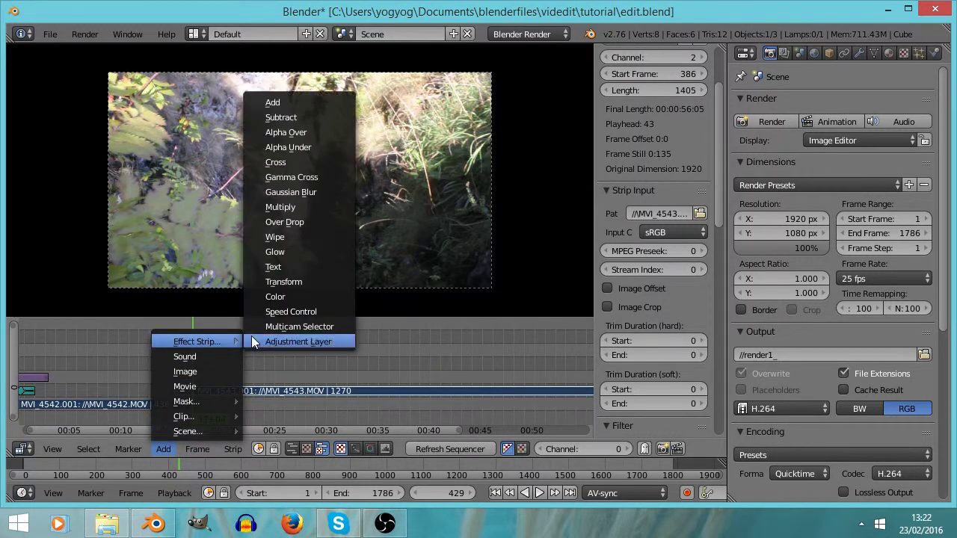
{"action": "left_click", "coordinate": [283, 238]}
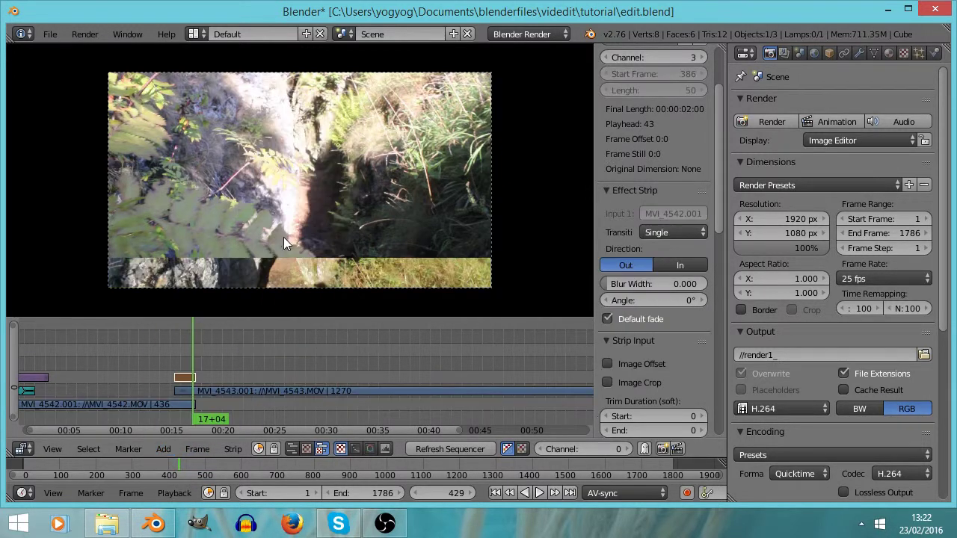
{"action": "left_click", "coordinate": [181, 360]}
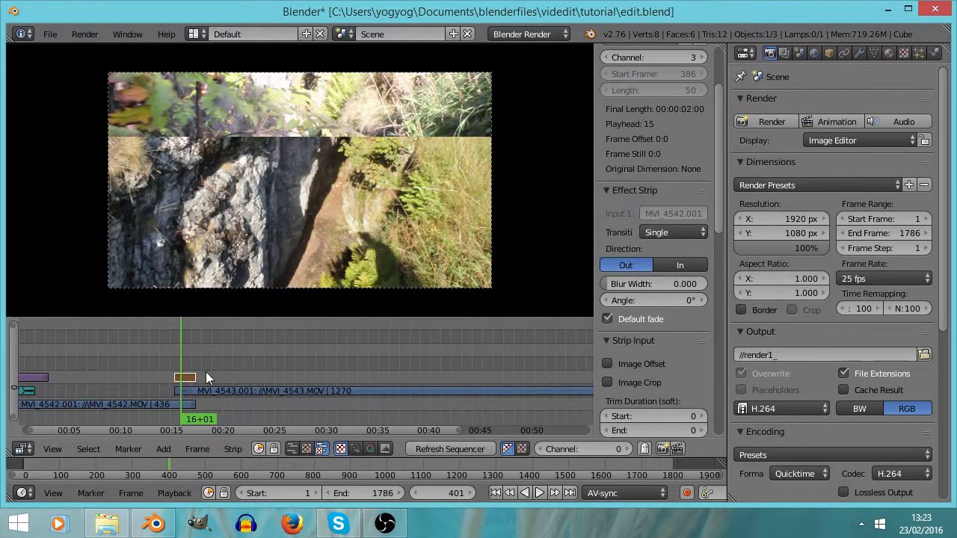
Turn off Default fade, set the effect fader to 0.489, and preview a few frames
{"action": "left_click", "coordinate": [608, 317]}
{"action": "left_click", "coordinate": [607, 318]}
{"action": "left_click", "coordinate": [607, 318]}
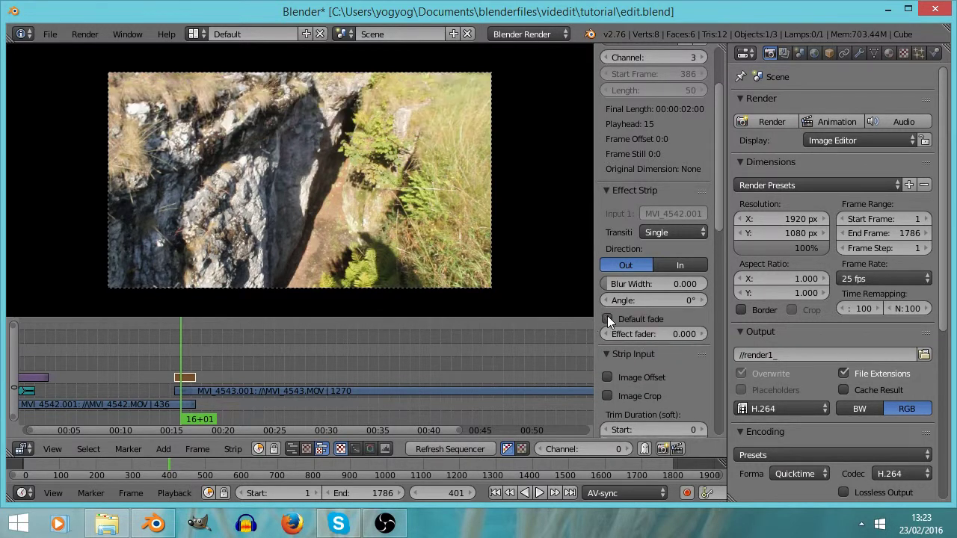
{"action": "left_click", "coordinate": [660, 336]}
{"action": "left_click_drag", "start_coordinate": [660, 337], "coordinate": [770, 336]}
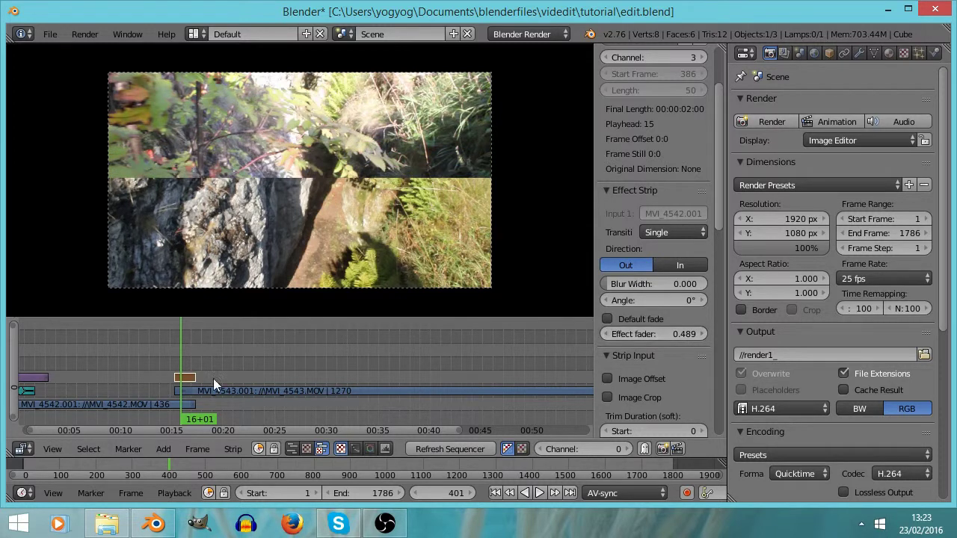
{"action": "key", "text": "Right"}
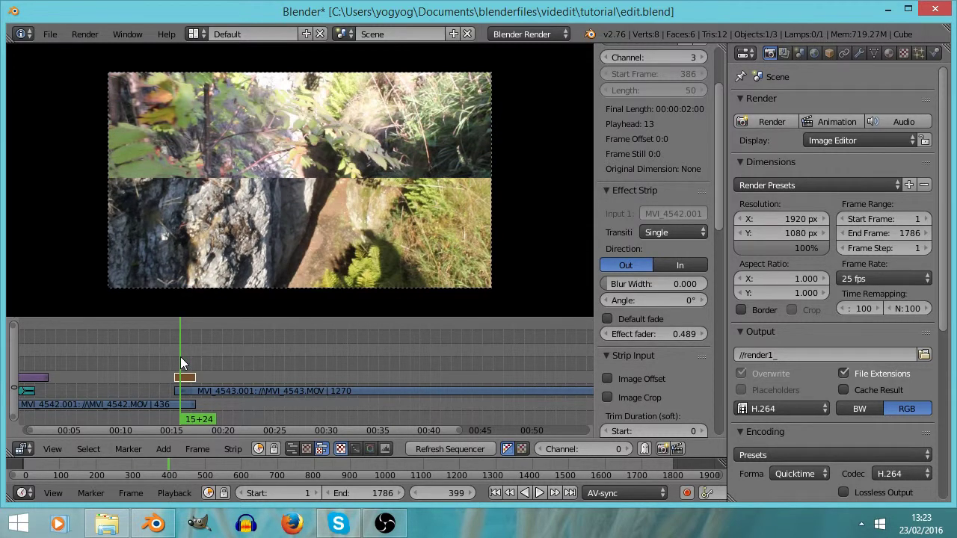
{"action": "key", "text": "Right"}
{"action": "key", "text": "Right"}
{"action": "key", "text": "Right"}
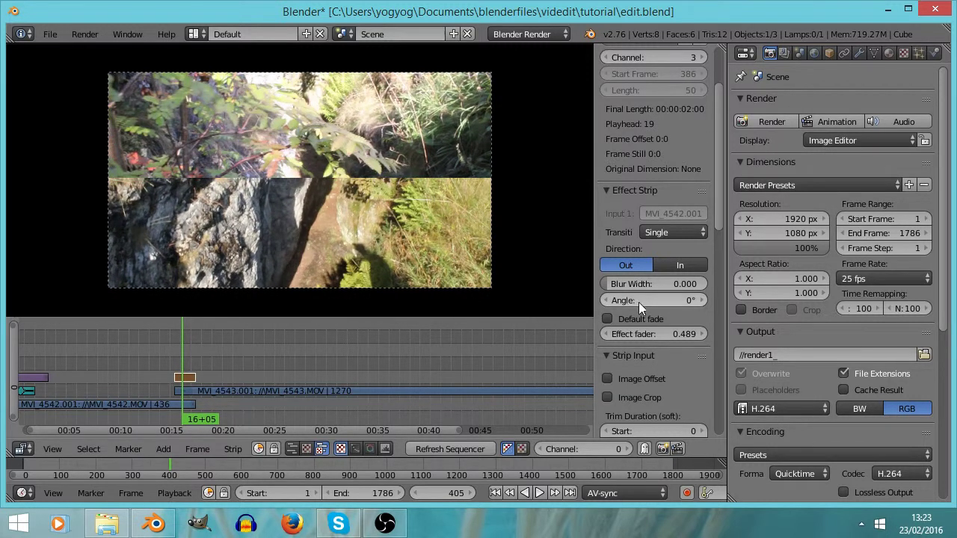
Set the wipe angle to 75°
{"action": "left_click", "coordinate": [638, 301]}
{"action": "type", "text": "75"}
{"action": "key", "text": "Return"}
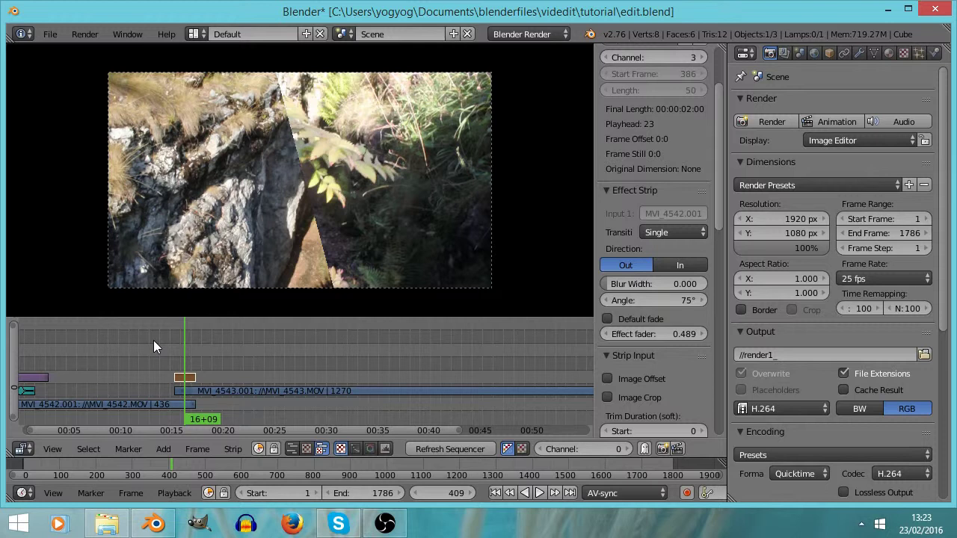
Erase the Wipe strip, return to frame 356, zoom in on the first clips and select MVI_4542.001
{"action": "key", "text": "x"}
{"action": "left_click", "coordinate": [187, 373]}
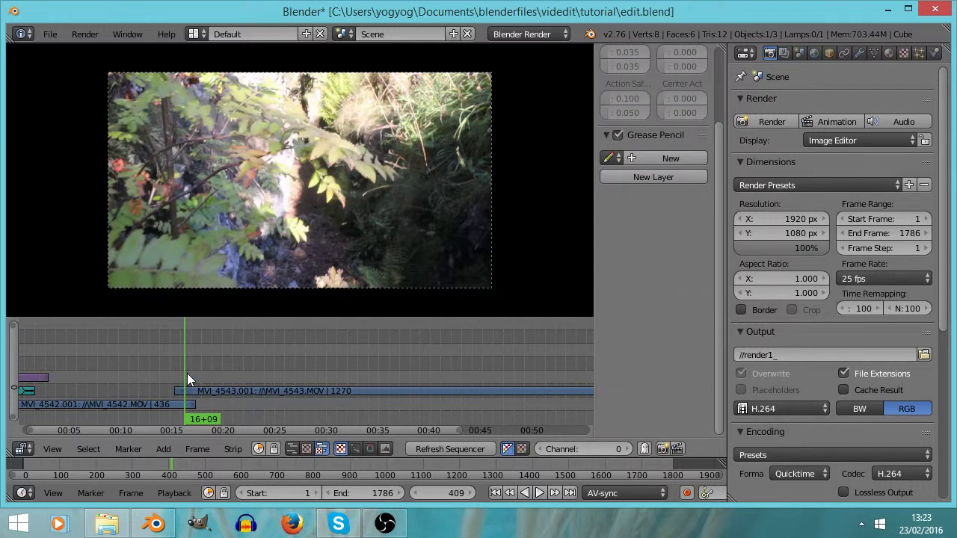
{"action": "left_click", "coordinate": [162, 357]}
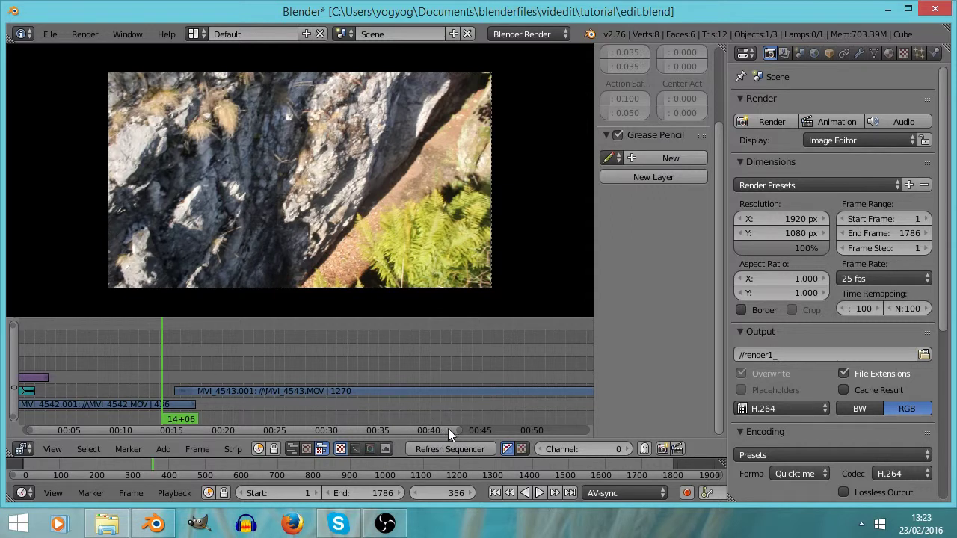
{"action": "middle_click_drag", "start_coordinate": [457, 427], "coordinate": [242, 435], "text": "ctrl"}
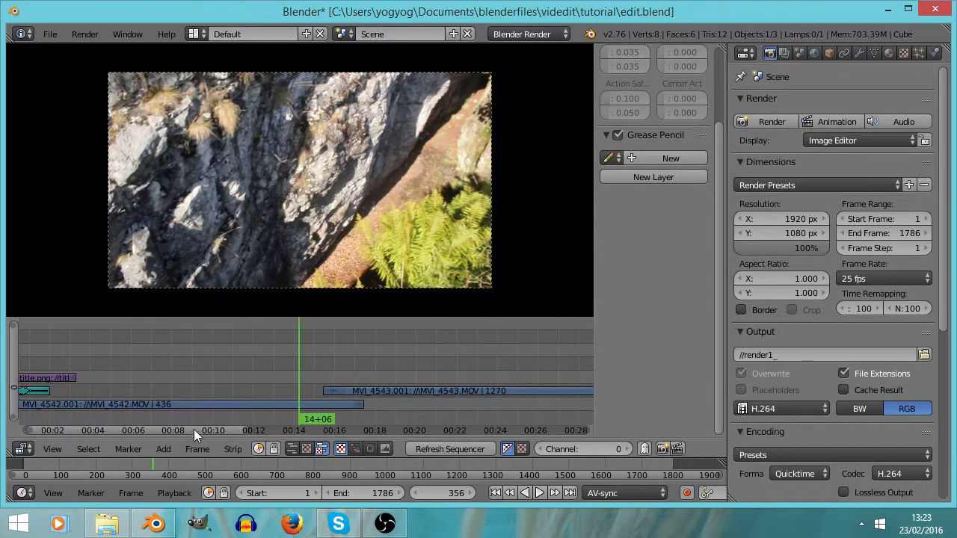
{"action": "scroll", "coordinate": [193, 429], "scroll_direction": "left", "scroll_amount": 3, "text": "ctrl"}
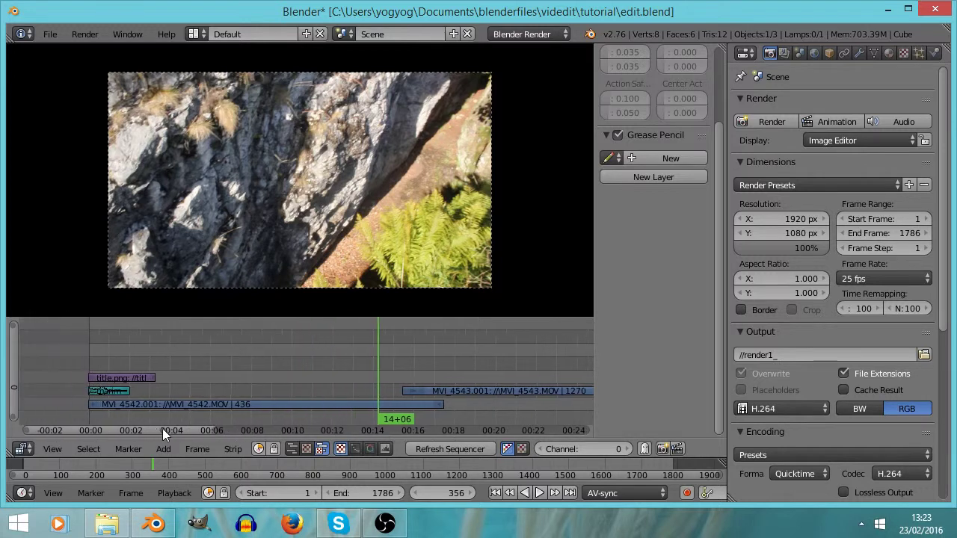
{"action": "right_click", "coordinate": [293, 404]}
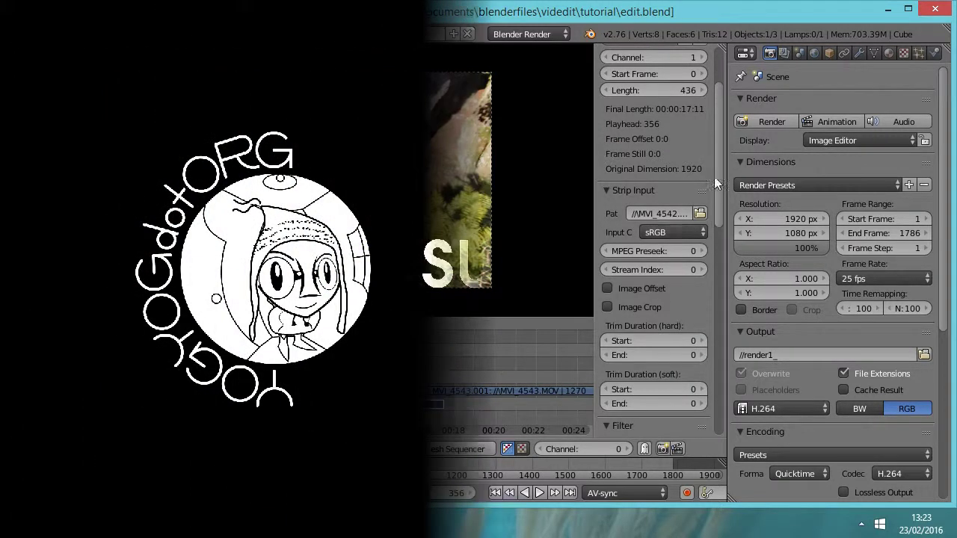